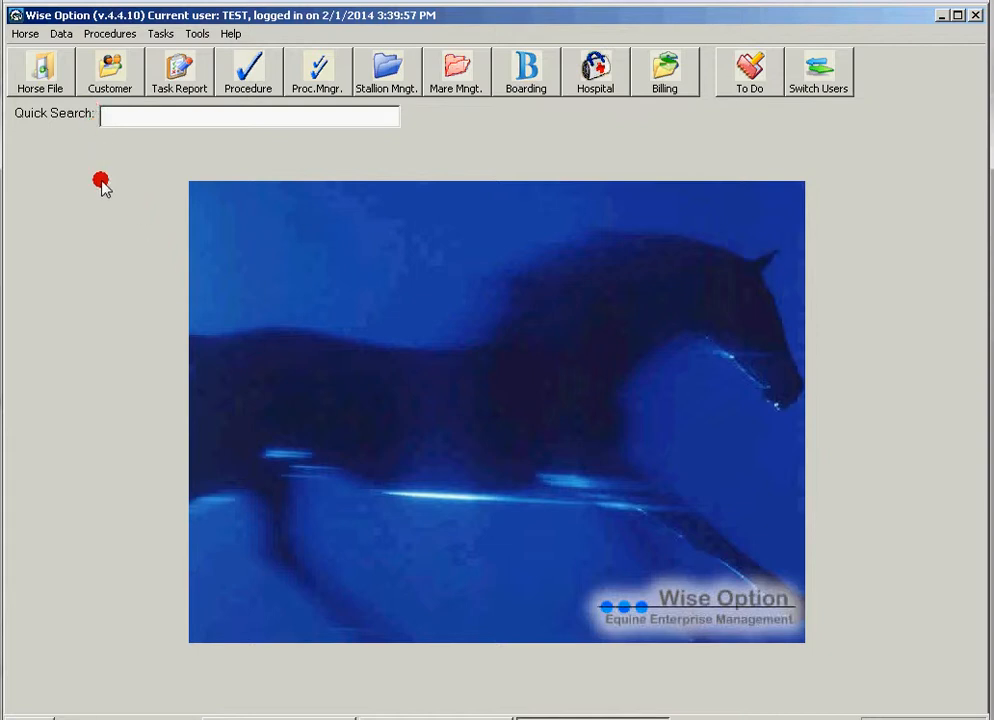
Step: Look for Frozen Storage Rates among the data lists and Frozen Semen Management shortcuts, and open the Frozen Semen Inventory from Stallion Management
{"action": "left_click", "coordinate": [61, 35]}
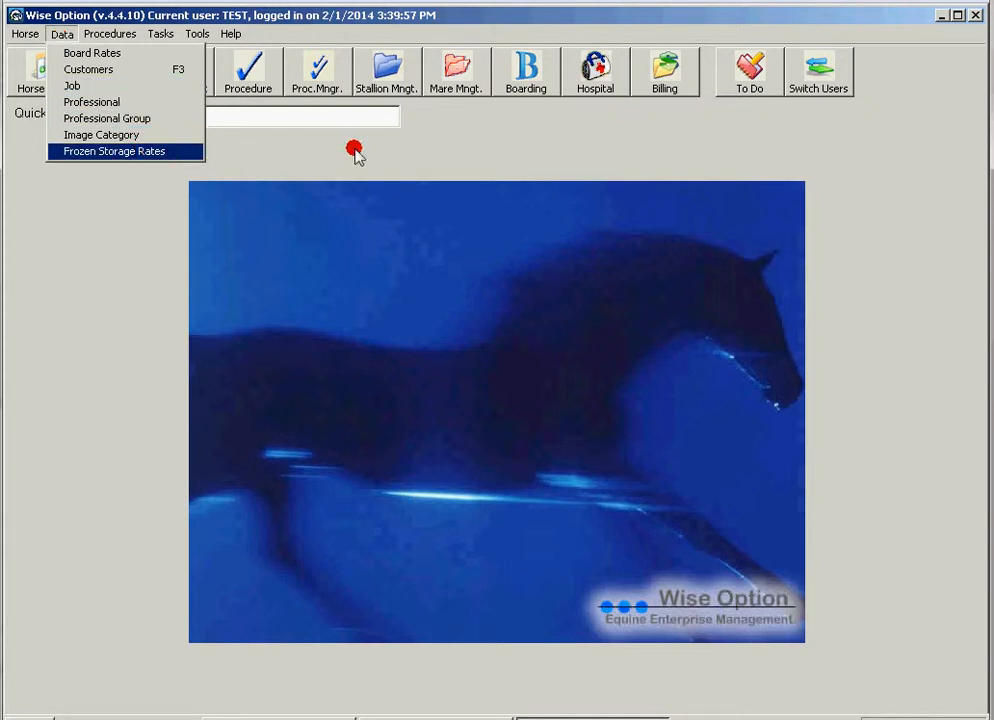
{"action": "left_click", "coordinate": [384, 101]}
{"action": "left_click", "coordinate": [392, 98]}
{"action": "left_click", "coordinate": [482, 453]}
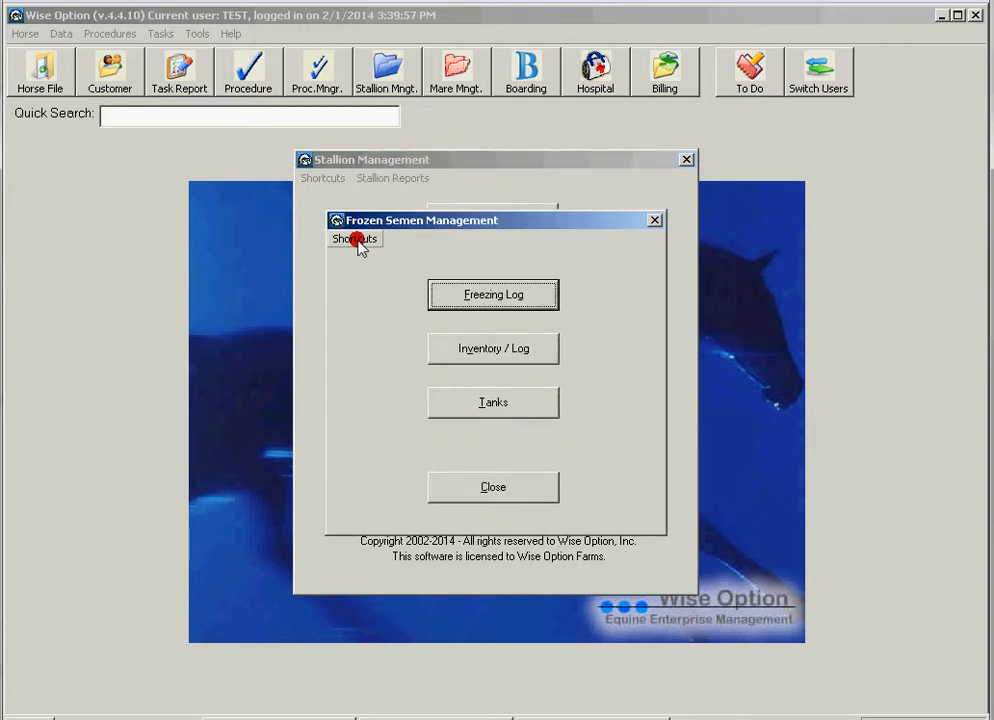
{"action": "left_click", "coordinate": [358, 241]}
{"action": "left_click", "coordinate": [444, 351]}
{"action": "left_click", "coordinate": [444, 351]}
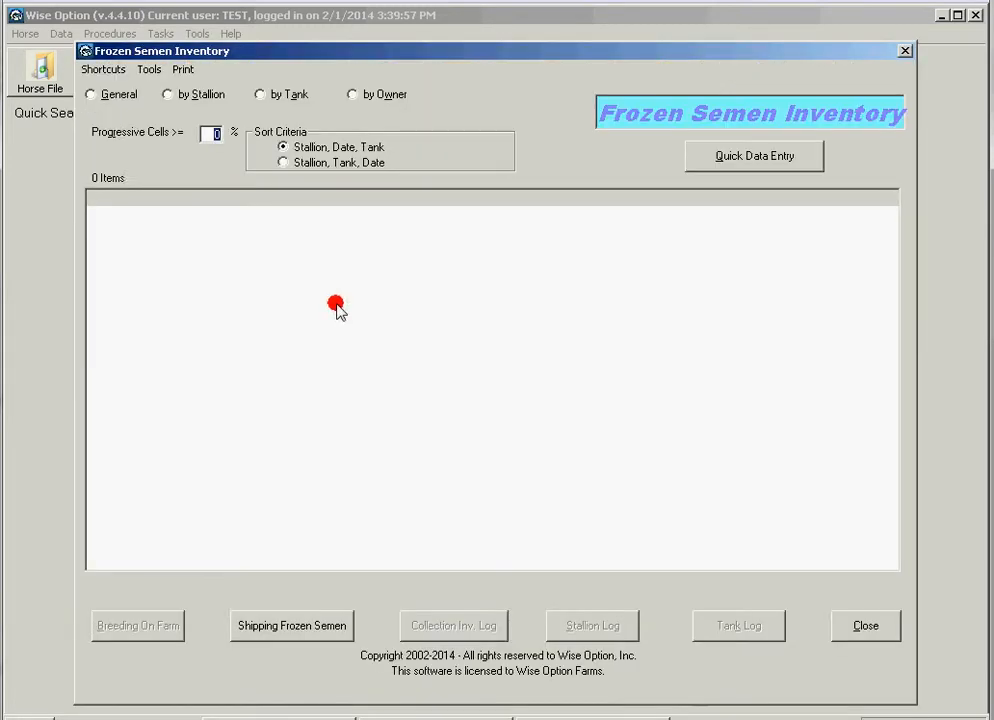
Step: Check the Frozen Semen Inventory's shortcuts for the Frozen Storage Rates entry, and leave the inventory without opening it
{"action": "left_click", "coordinate": [104, 70]}
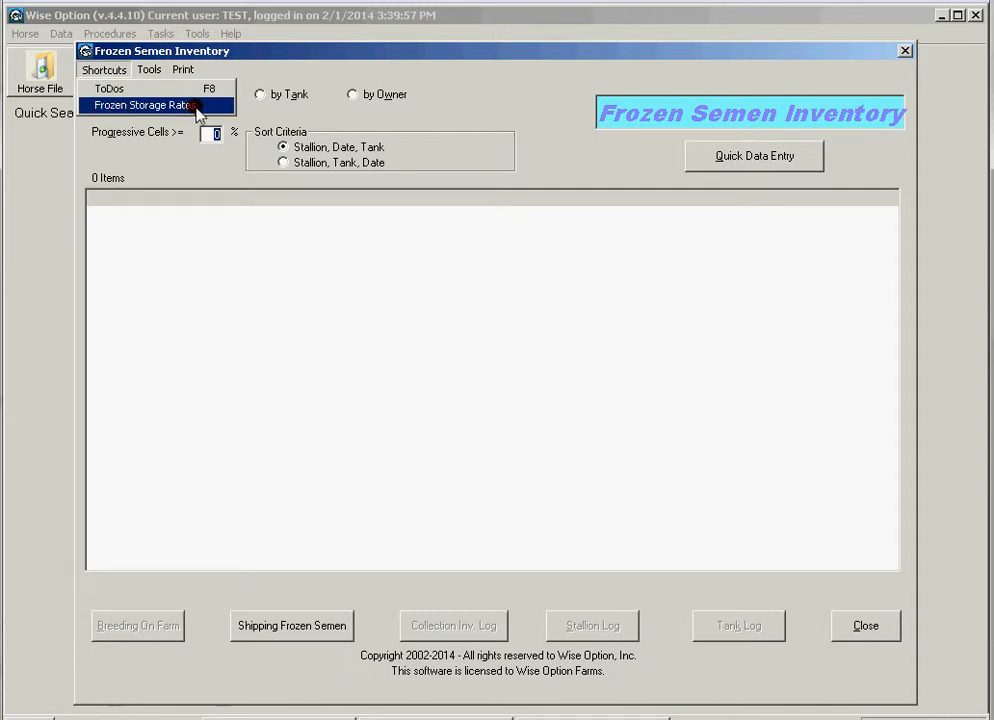
{"action": "left_click", "coordinate": [326, 335]}
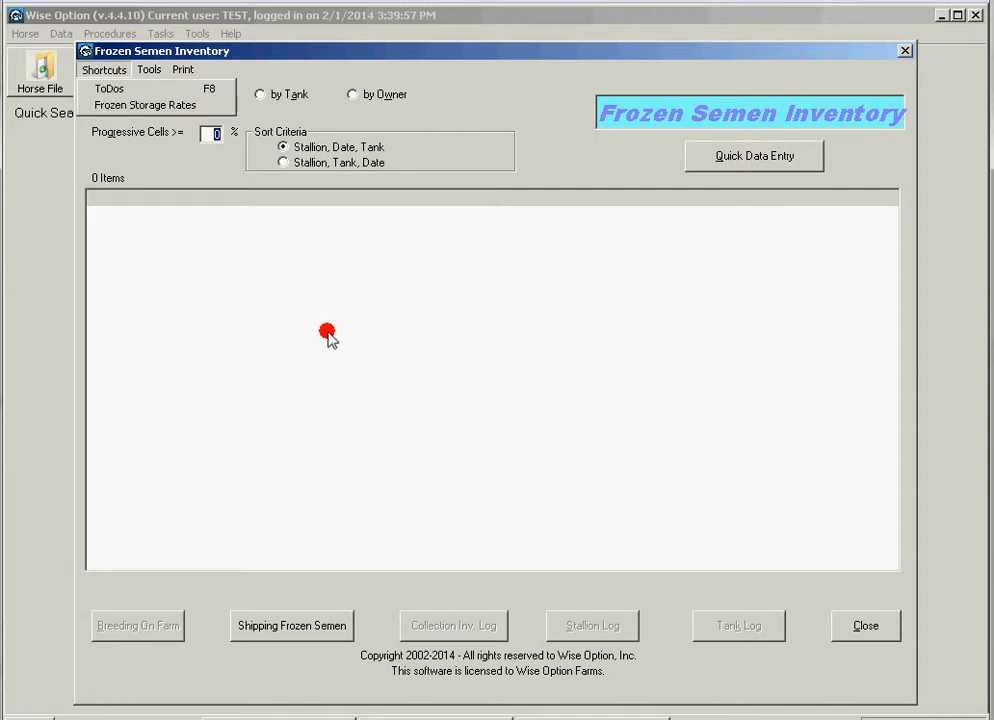
{"action": "key", "text": "Escape"}
{"action": "key", "text": "Escape"}
{"action": "key", "text": "Escape"}
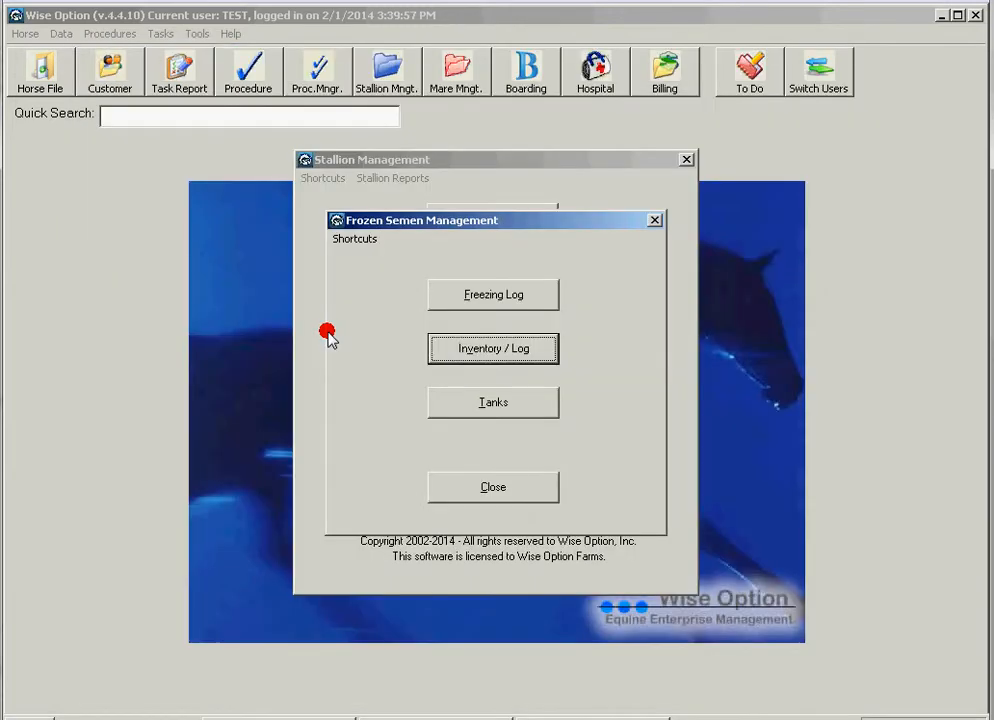
Step: Open Frozen Storage Rates from the Vitrified Embryos Inventory, reached through Mare Management's Embryo Transfer log
{"action": "left_click", "coordinate": [450, 90]}
{"action": "left_click", "coordinate": [468, 476]}
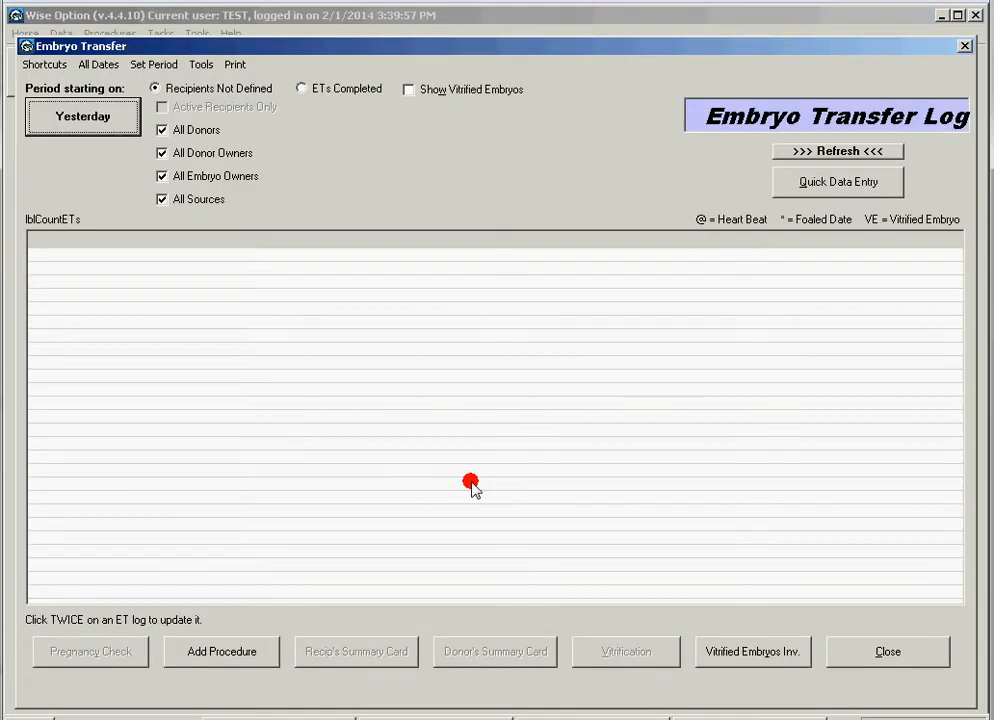
{"action": "left_click", "coordinate": [726, 653]}
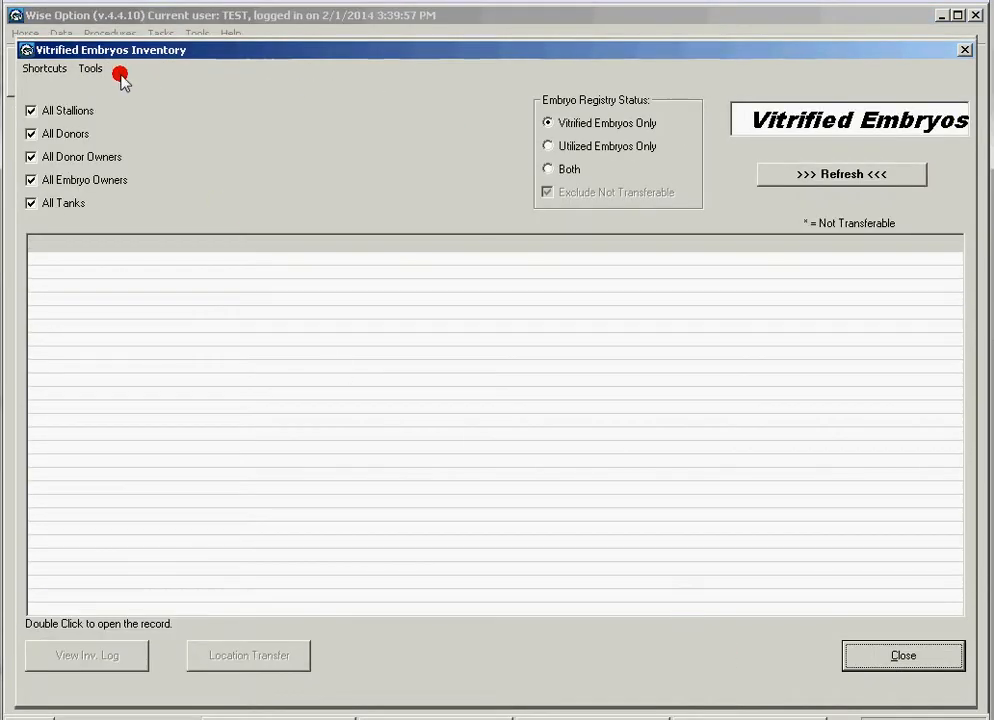
{"action": "left_click", "coordinate": [46, 70]}
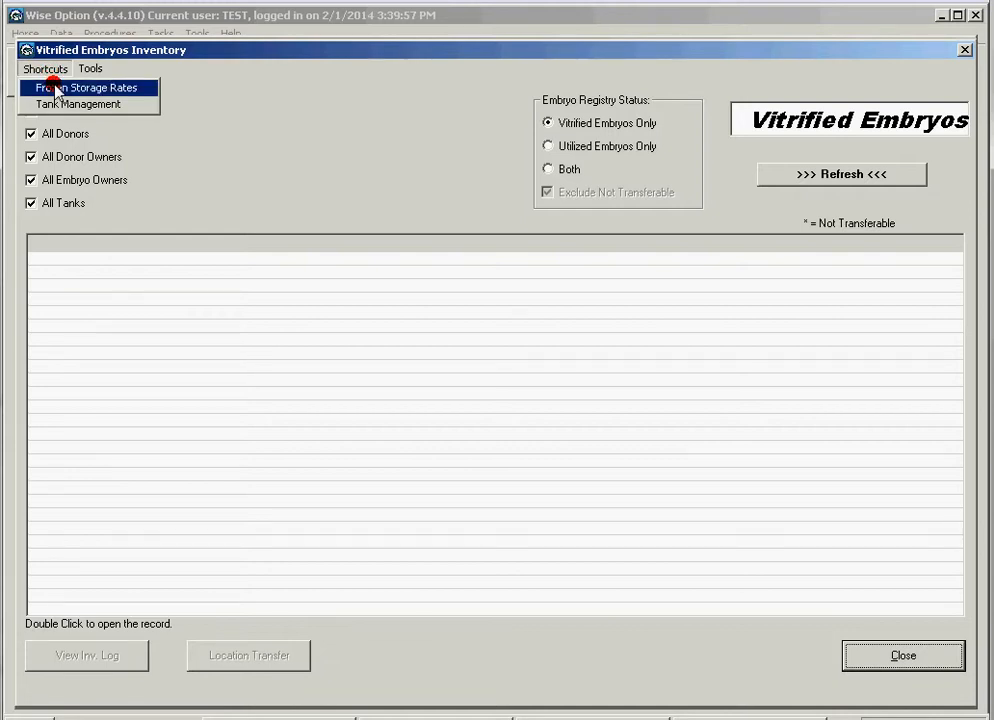
{"action": "left_click", "coordinate": [56, 90]}
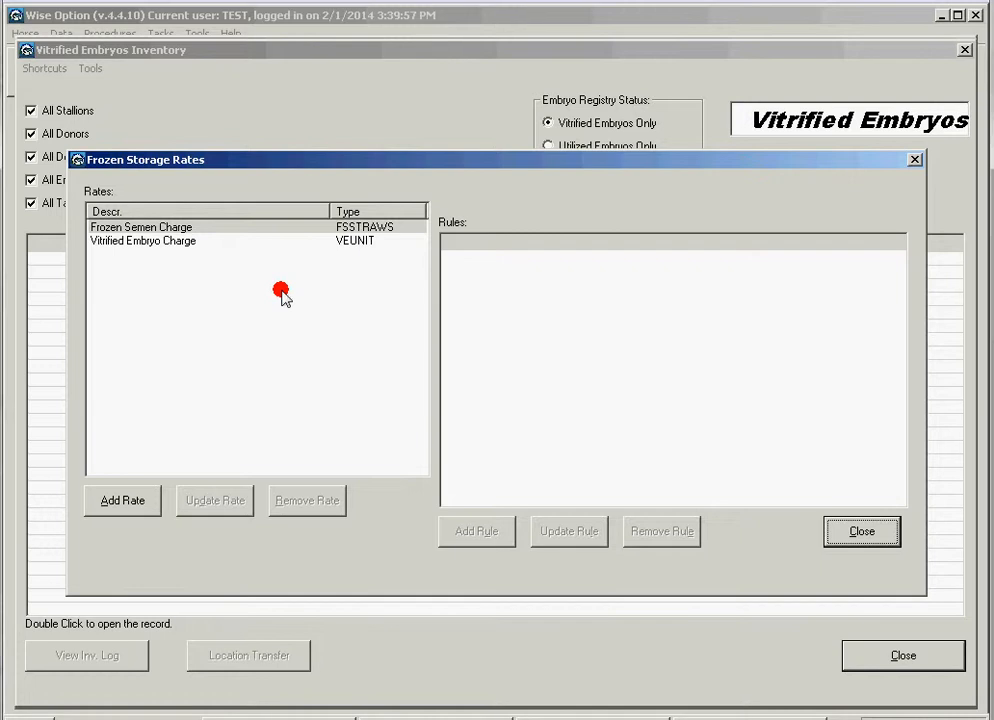
Step: Add a frozen storage rate described as "FS 1" with rate period type 2, Frozen Semen by Doses
{"action": "left_click", "coordinate": [130, 499]}
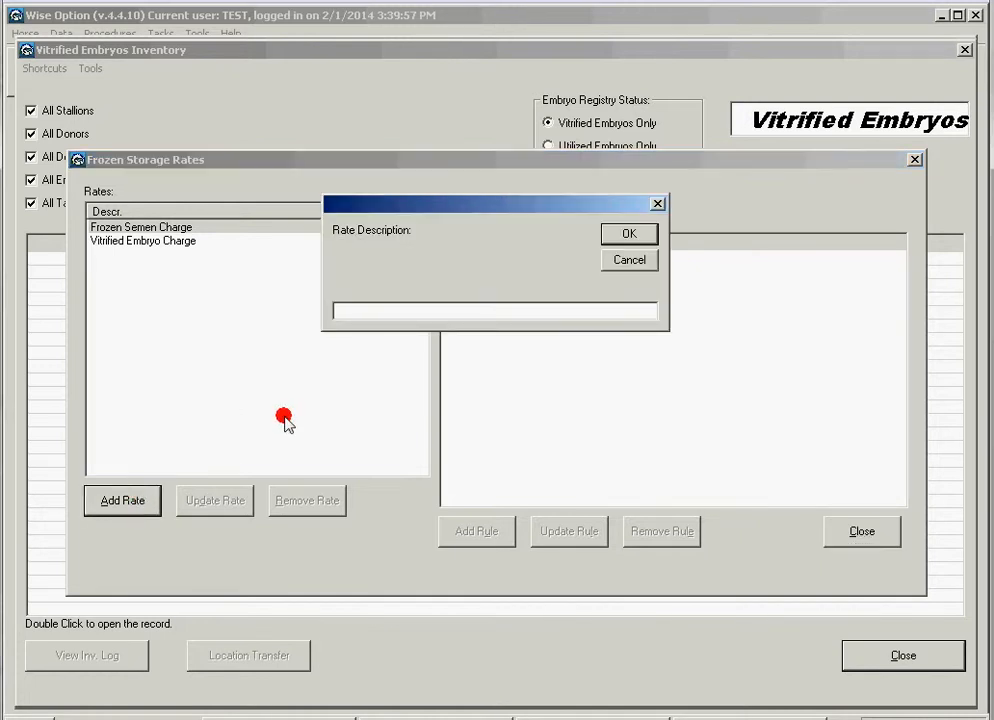
{"action": "type", "text": "FS 1"}
{"action": "key", "text": "Return"}
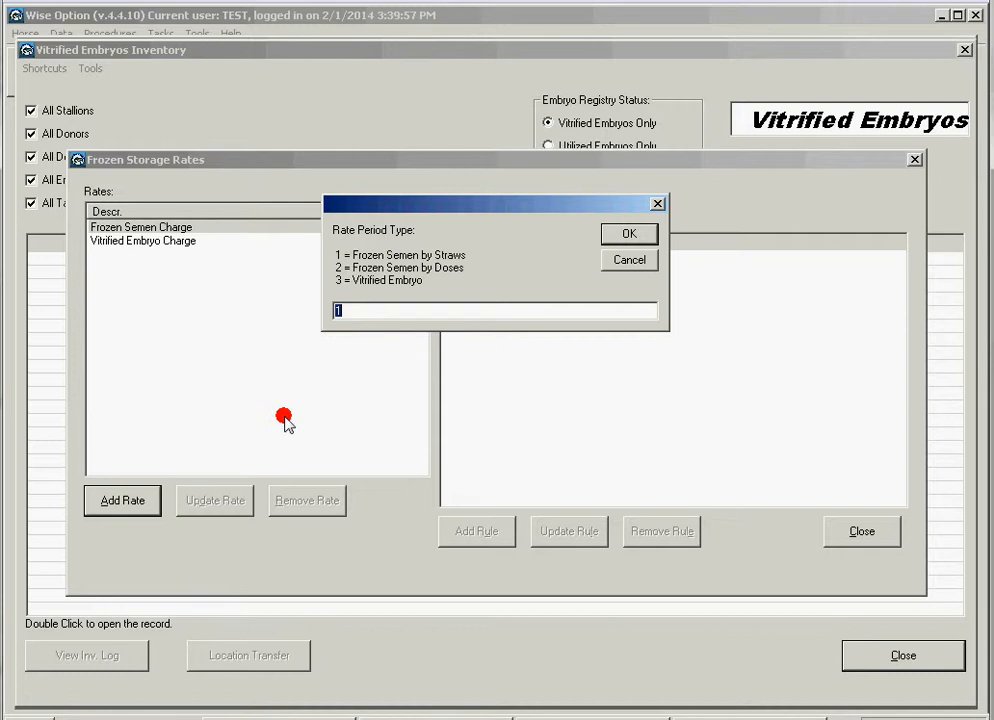
{"action": "type", "text": "2"}
{"action": "key", "text": "Return"}
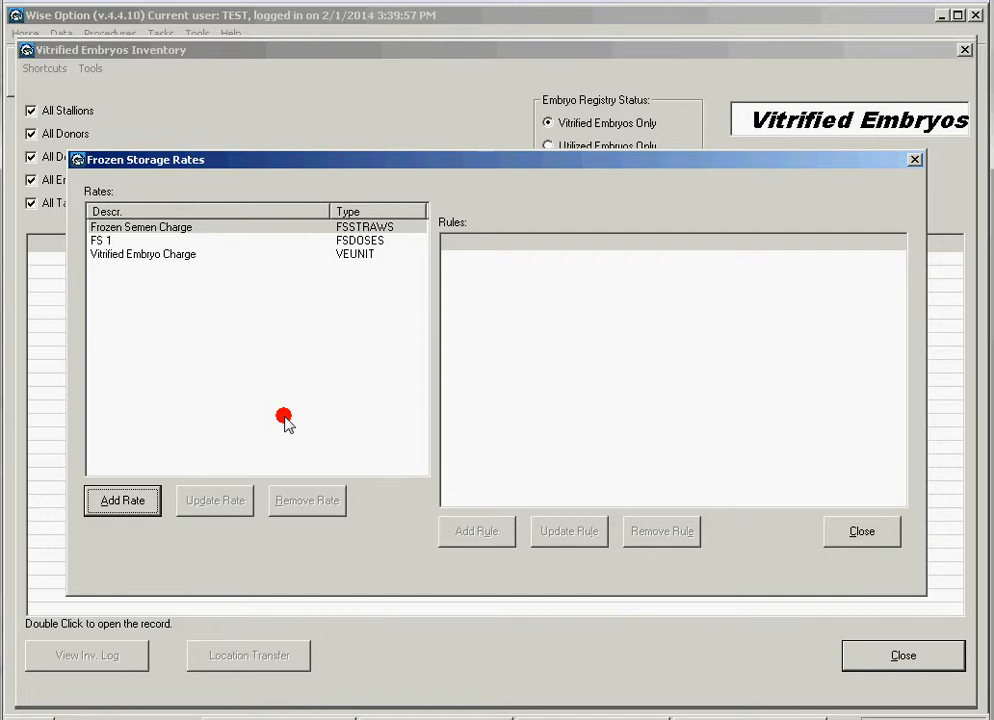
Step: Start a rule for the FS 1 rate without a flat unit fee or static increments, charging a flat price of 30 for 1 to 150 doses
{"action": "left_click", "coordinate": [95, 241]}
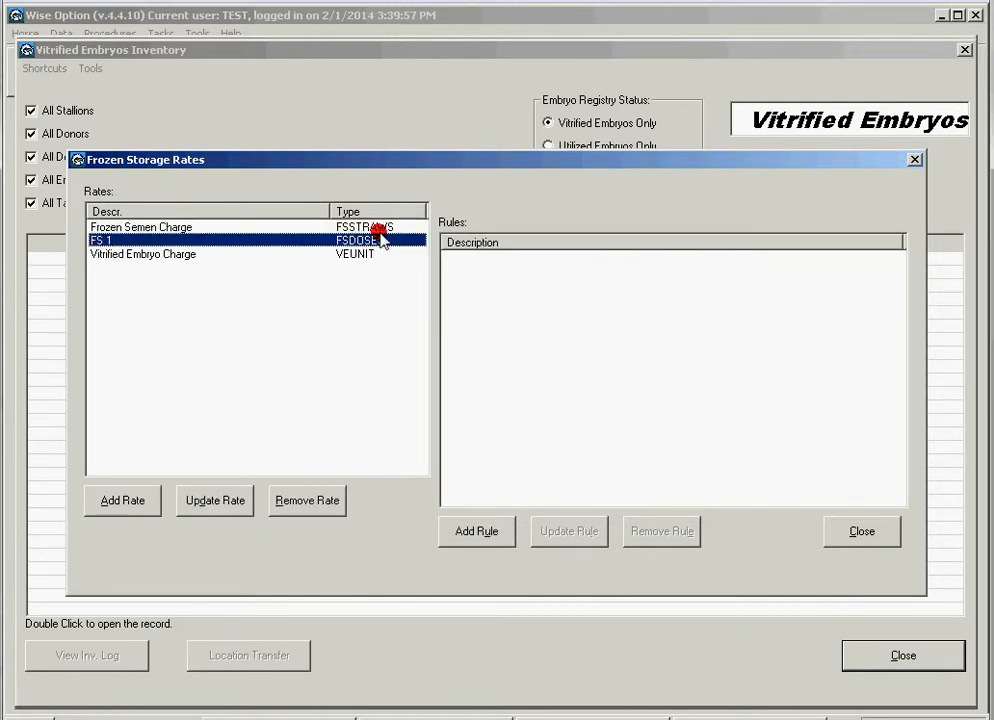
{"action": "left_click", "coordinate": [499, 538]}
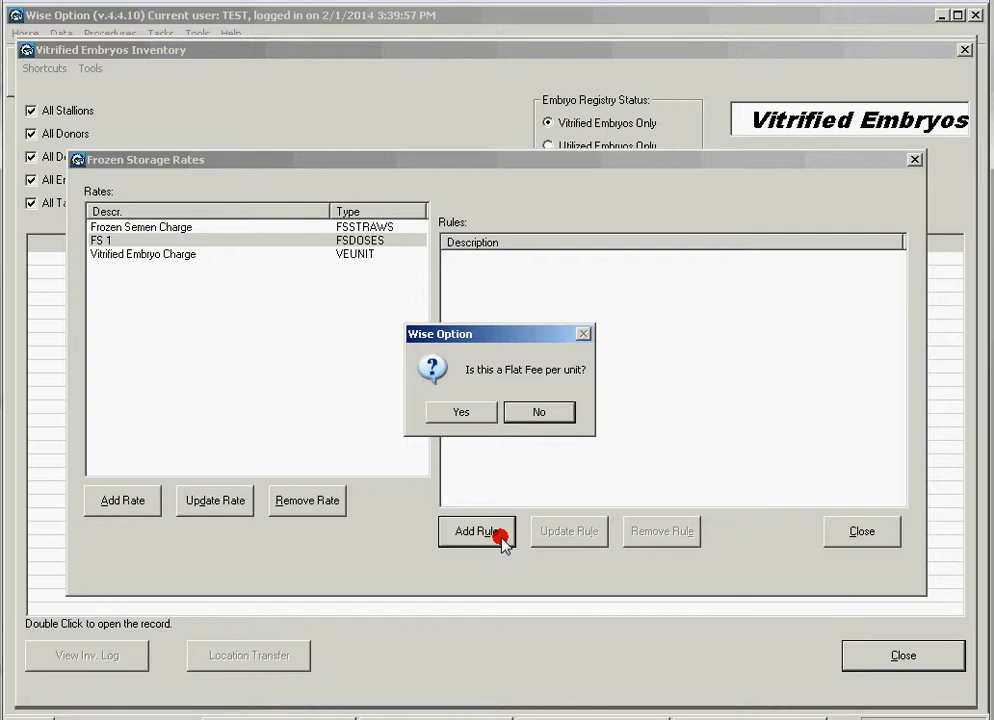
{"action": "left_click", "coordinate": [539, 411]}
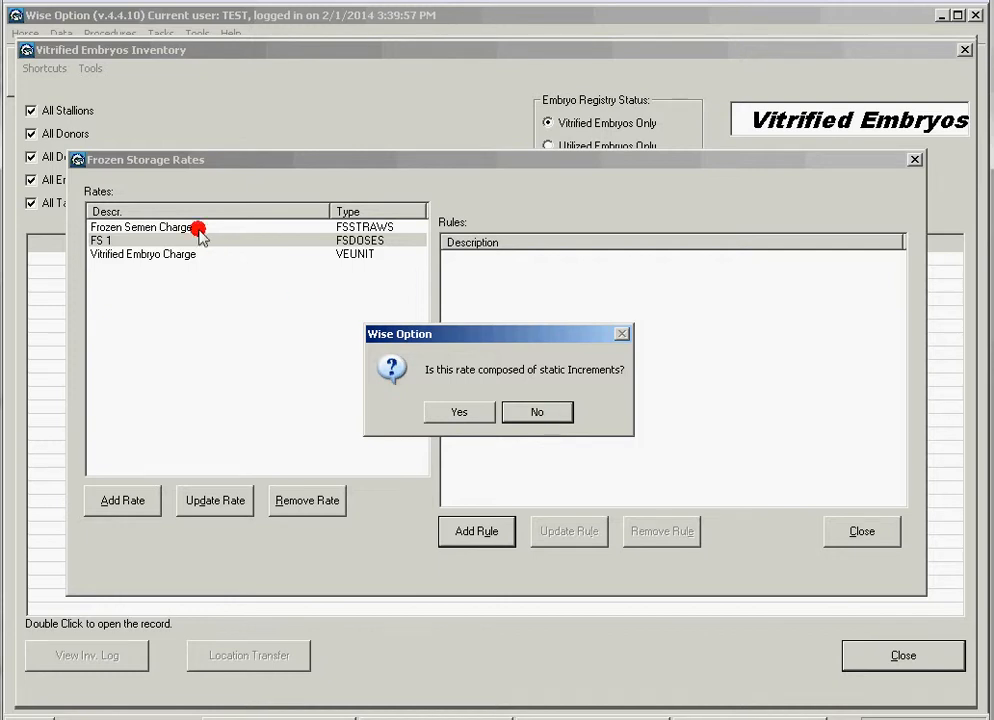
{"action": "left_click", "coordinate": [540, 412]}
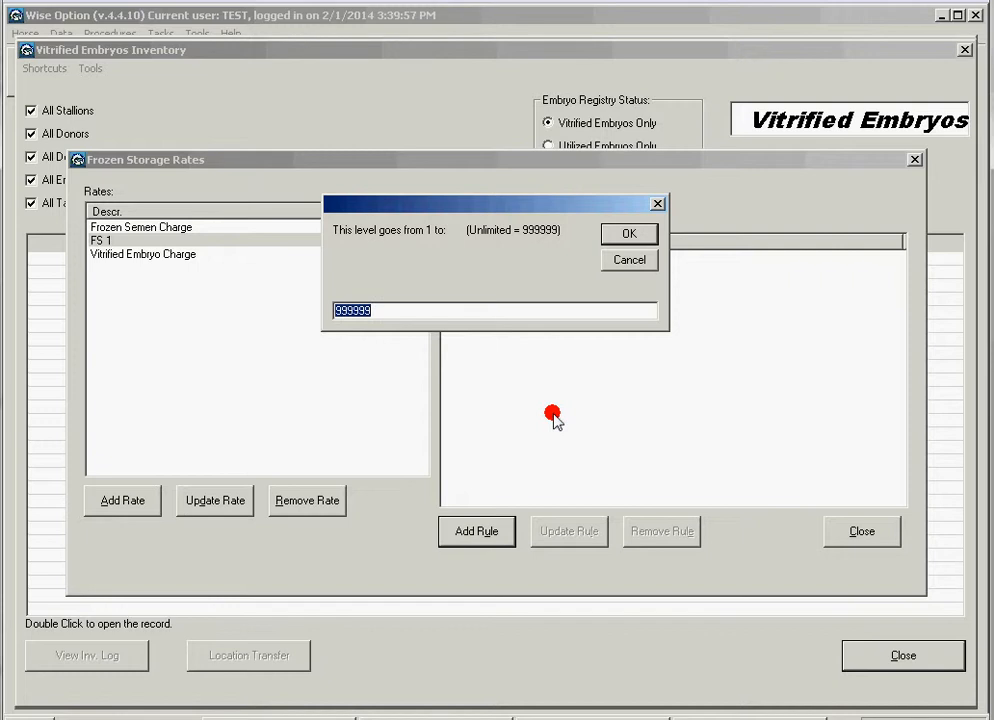
{"action": "type", "text": "150"}
{"action": "key", "text": "Return"}
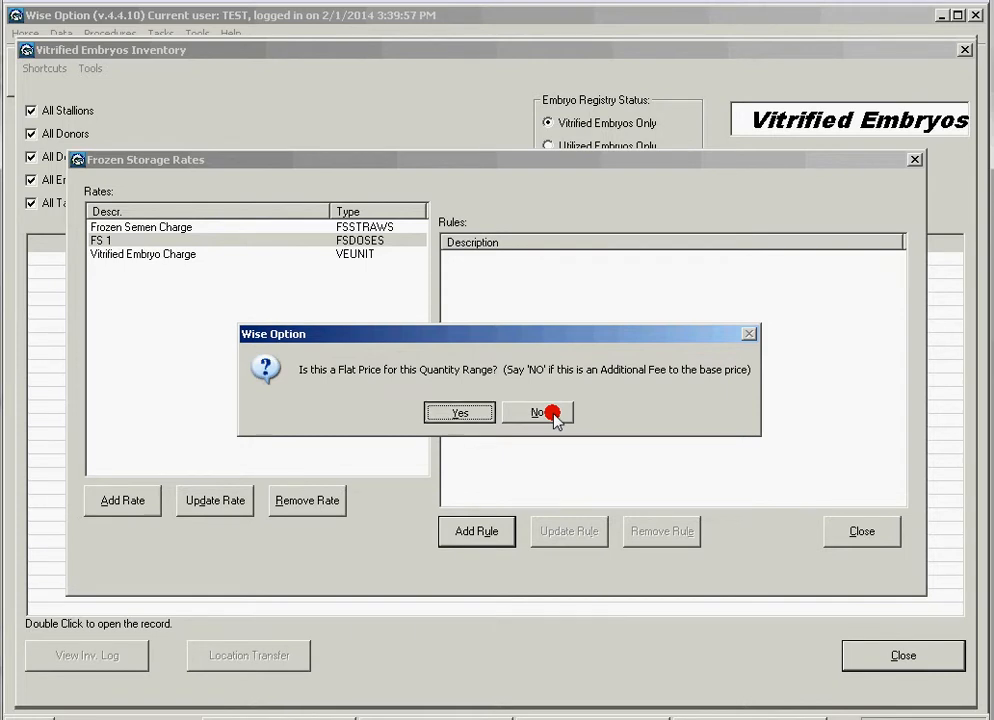
{"action": "left_click", "coordinate": [550, 412]}
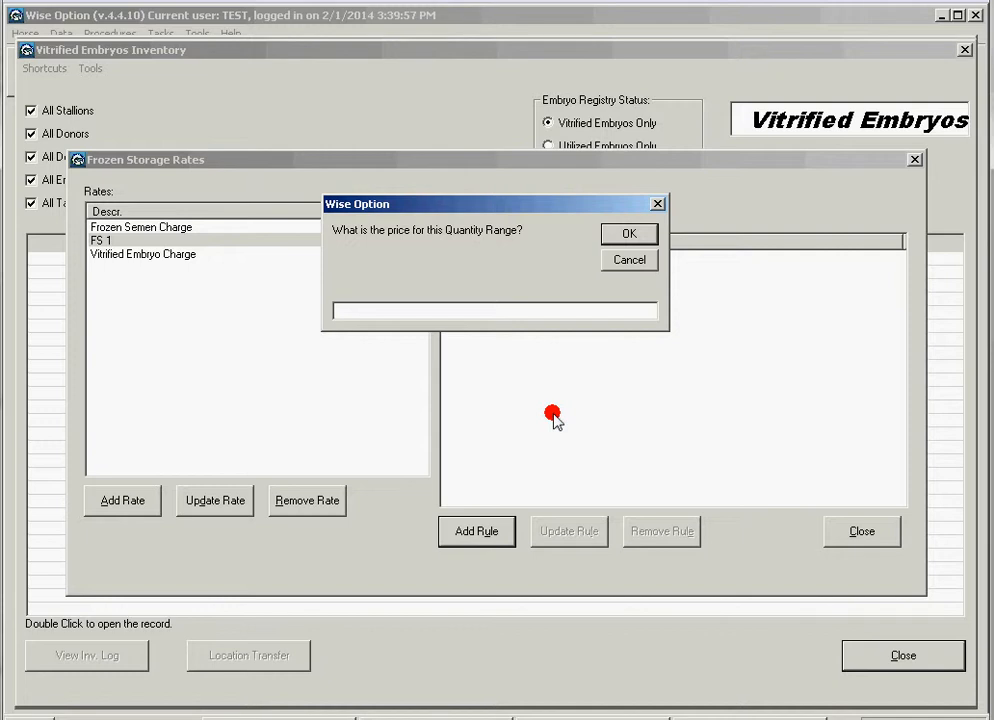
{"action": "type", "text": "30"}
{"action": "key", "text": "Return"}
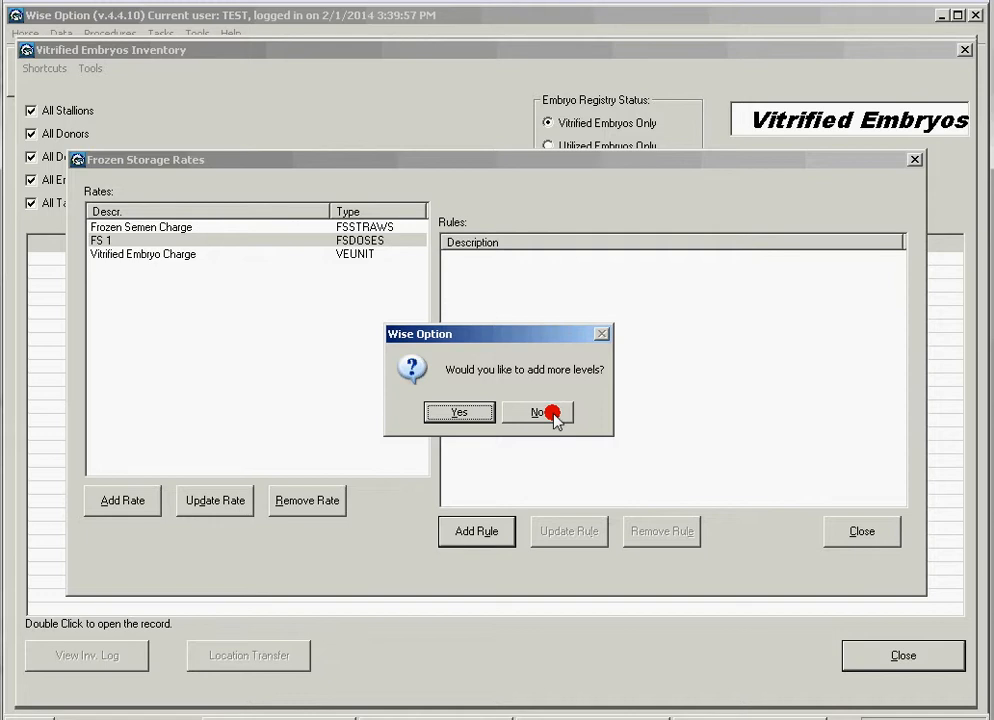
Step: Add a second level to the FS 1 rule from 151 to 400 doses with a flat price of 49
{"action": "left_click", "coordinate": [548, 412]}
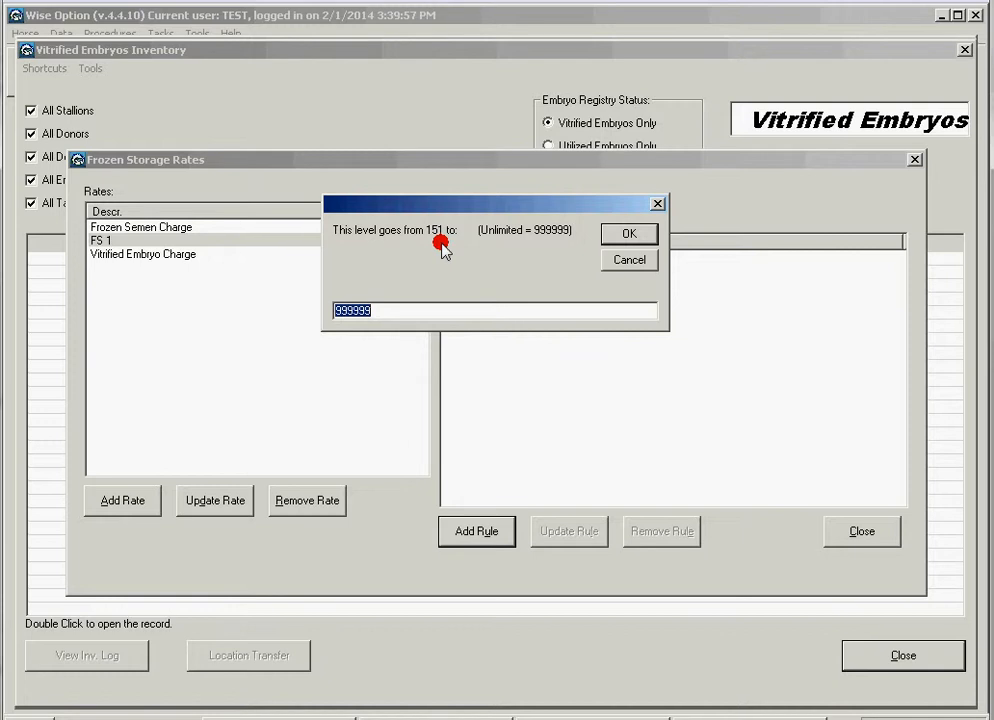
{"action": "type", "text": "400"}
{"action": "key", "text": "Return"}
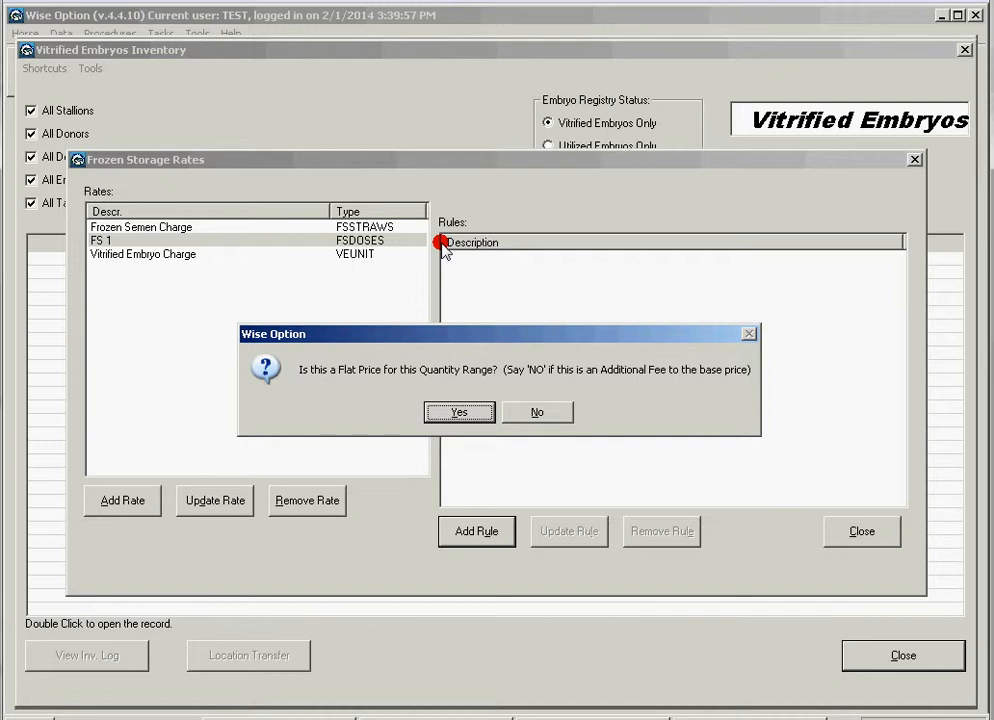
{"action": "left_click", "coordinate": [457, 413]}
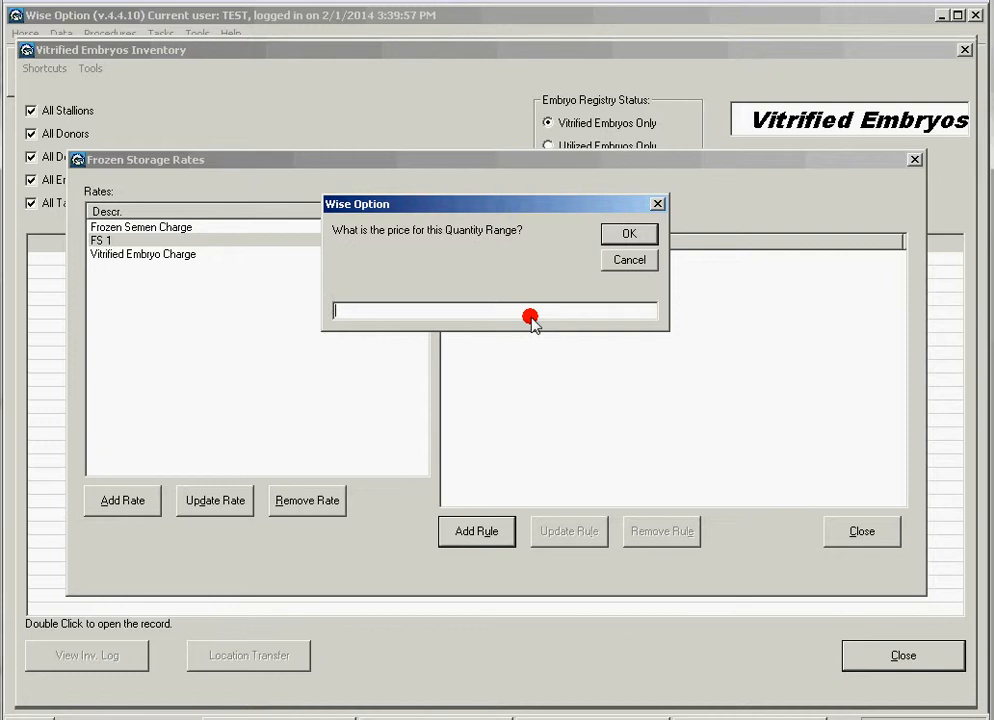
{"action": "type", "text": "49"}
{"action": "key", "text": "Return"}
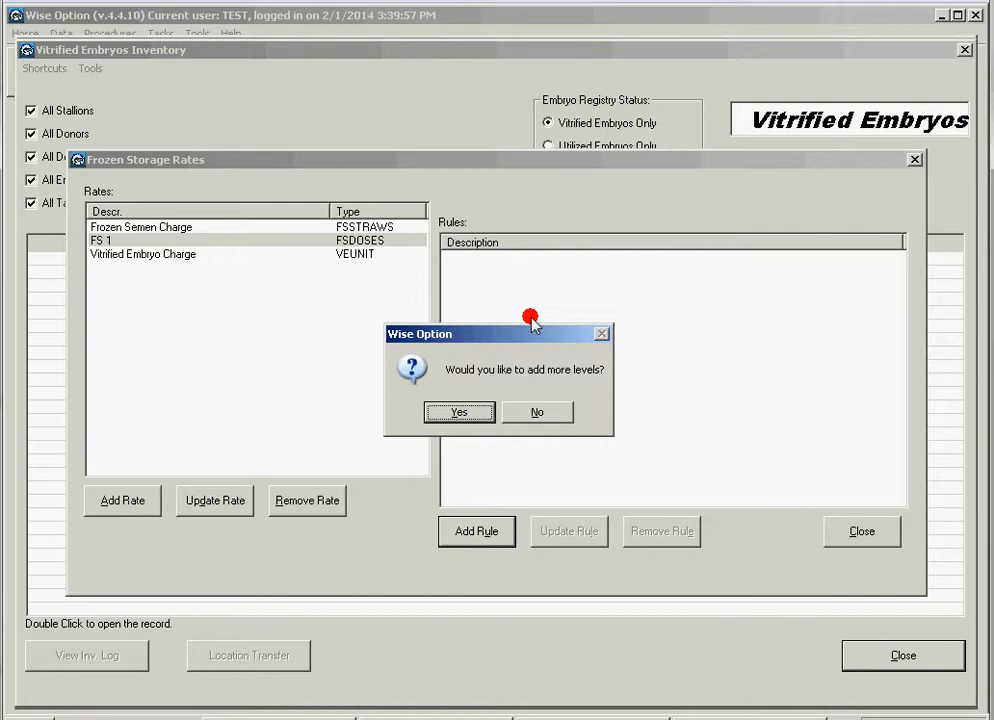
Step: Continue the FS 1 rule with another level and choose static increments from 401 doses on
{"action": "left_click", "coordinate": [544, 413]}
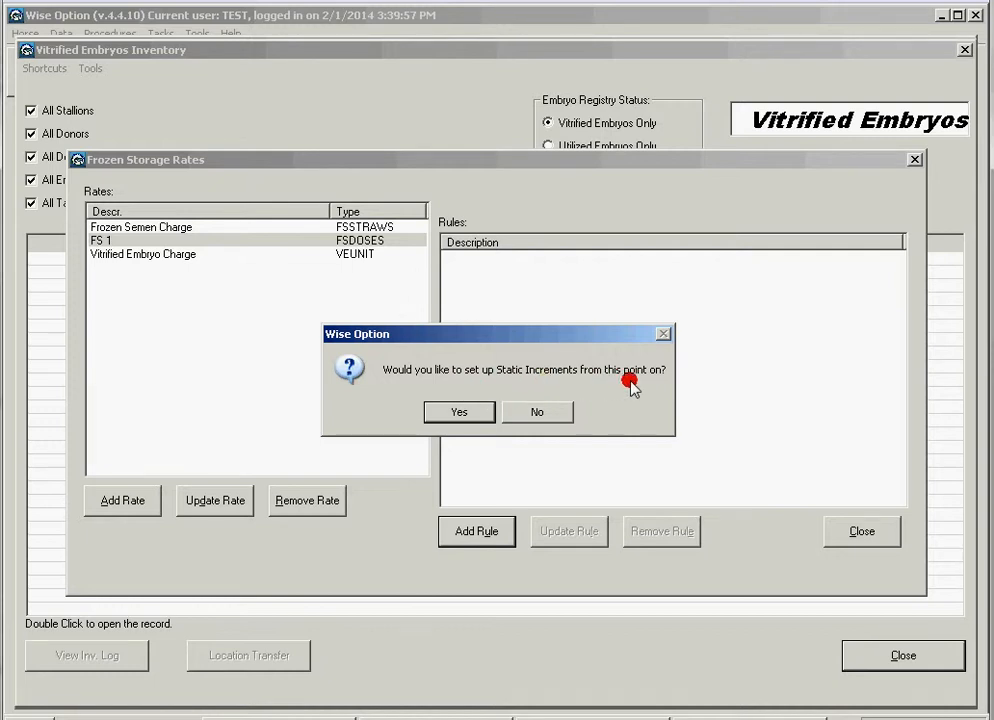
{"action": "left_click", "coordinate": [480, 412]}
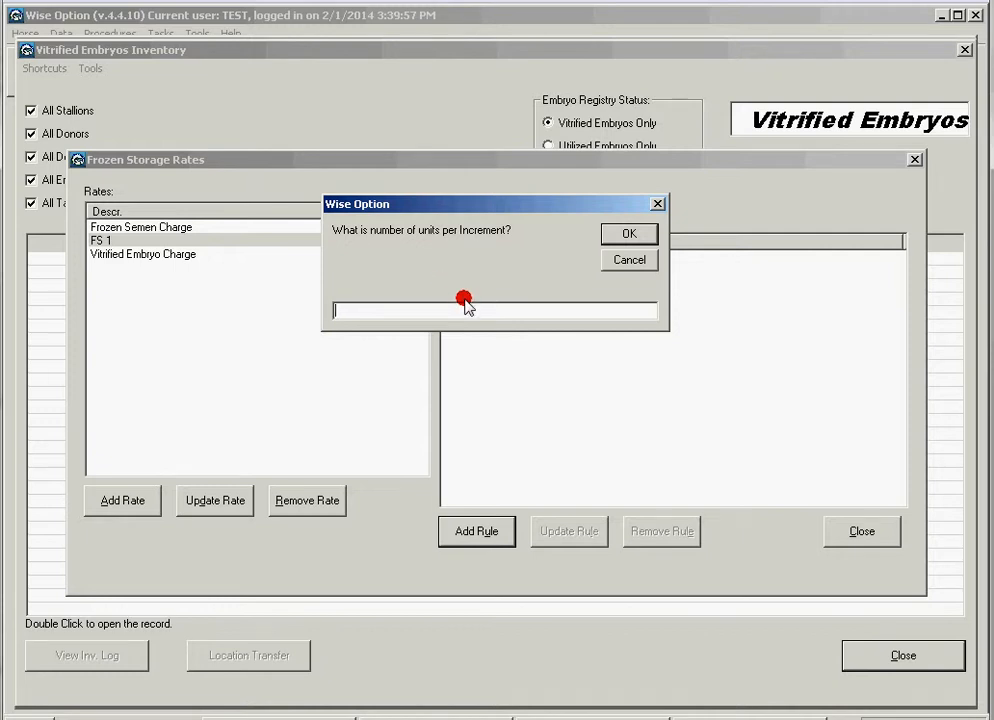
Step: Try to set the number of units per increment to 0.50
{"action": "type", "text": "0.20"}
{"action": "key", "text": "BackSpace"}
{"action": "key", "text": "BackSpace"}
{"action": "type", "text": "50"}
{"action": "key", "text": "Return"}
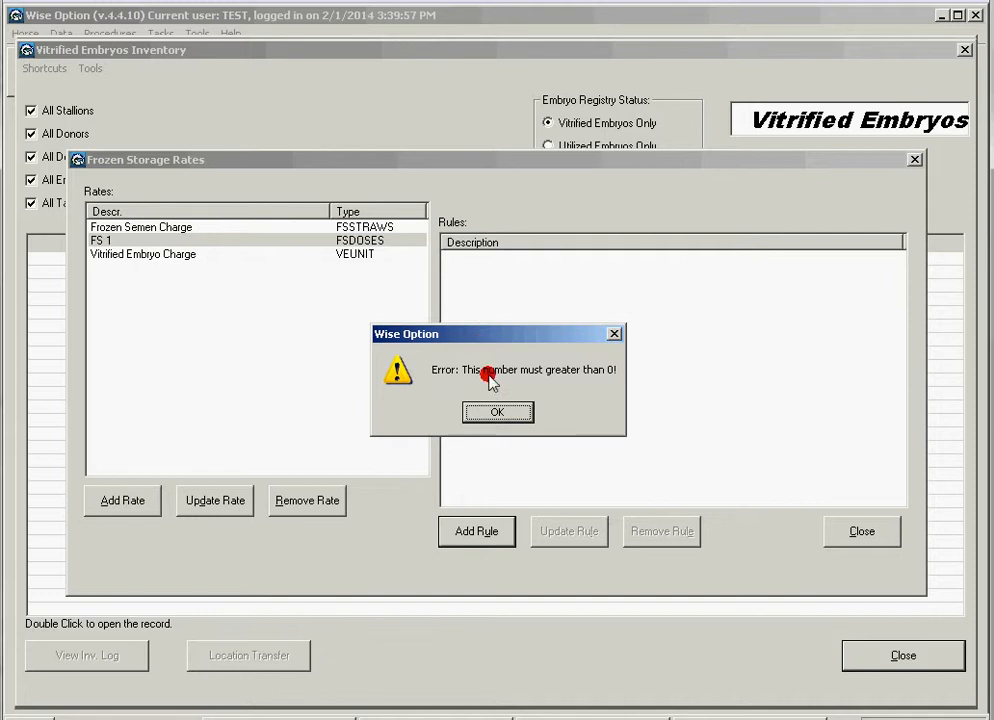
{"action": "left_click", "coordinate": [498, 412]}
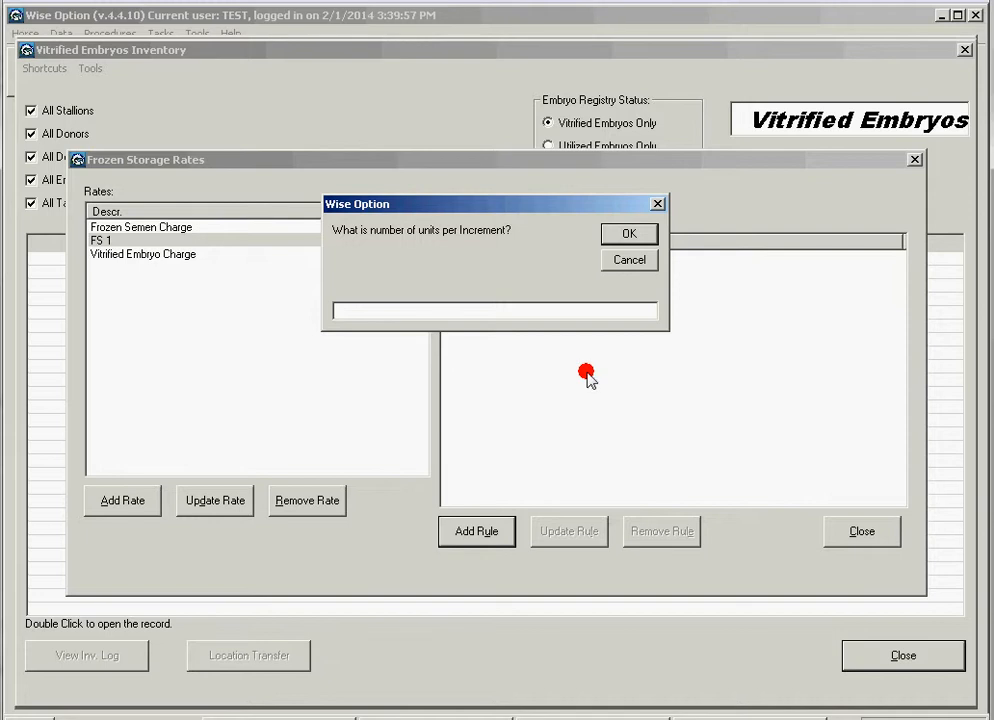
Step: Set the static increment to 1 unit at a price of 0.50, and review the FS 1 rate's rules
{"action": "type", "text": "1"}
{"action": "key", "text": "Return"}
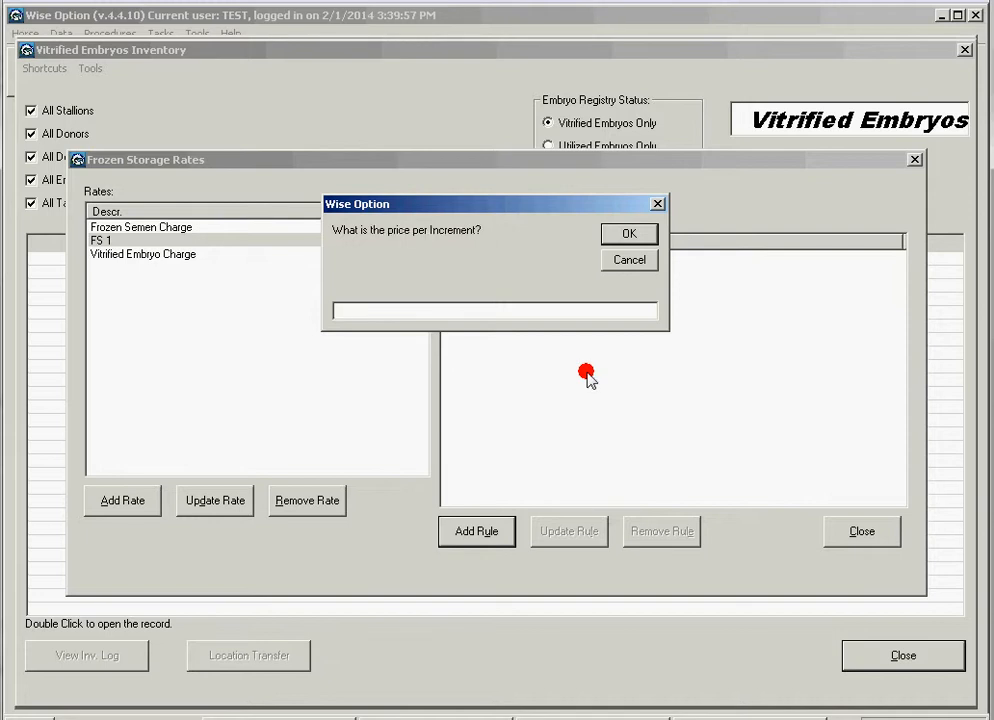
{"action": "type", "text": "0.50"}
{"action": "key", "text": "Return"}
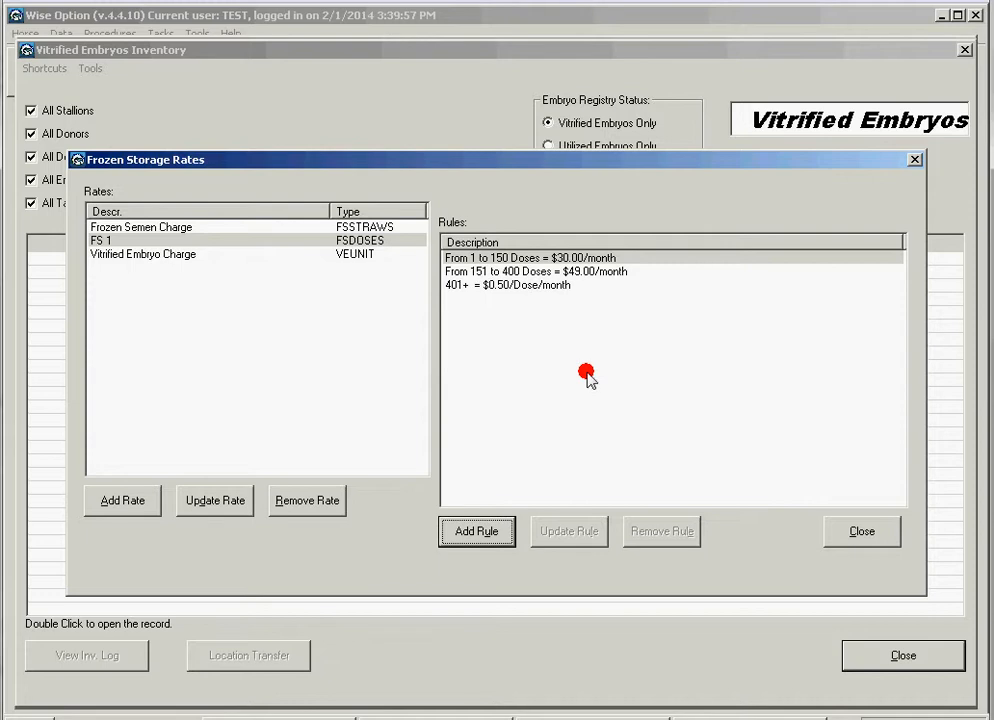
{"action": "left_click", "coordinate": [165, 240]}
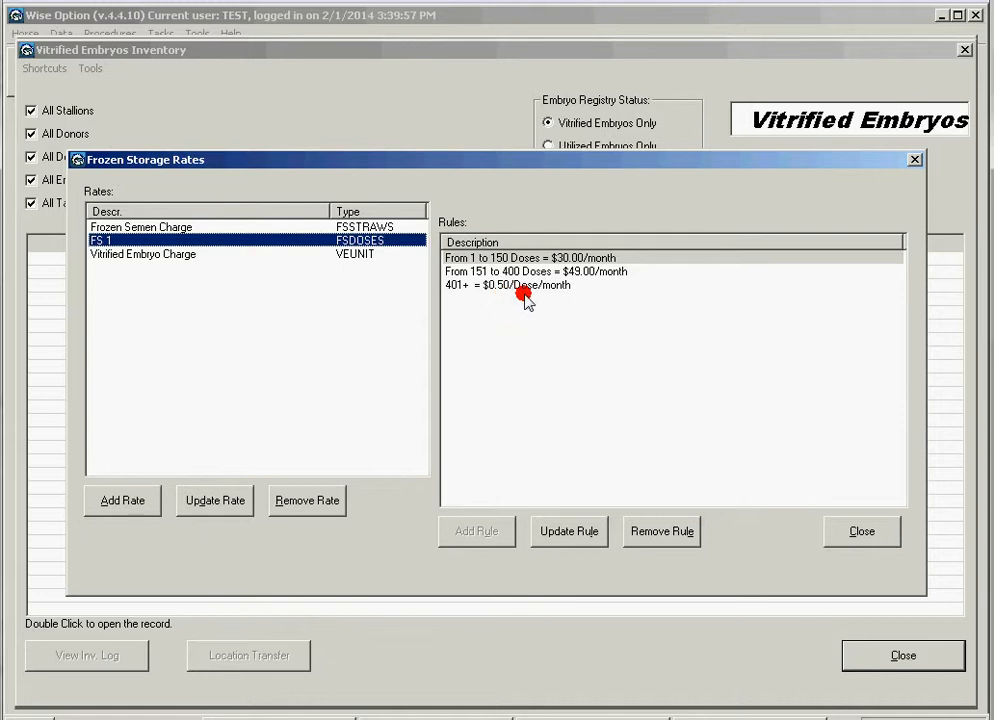
{"action": "left_click", "coordinate": [593, 273]}
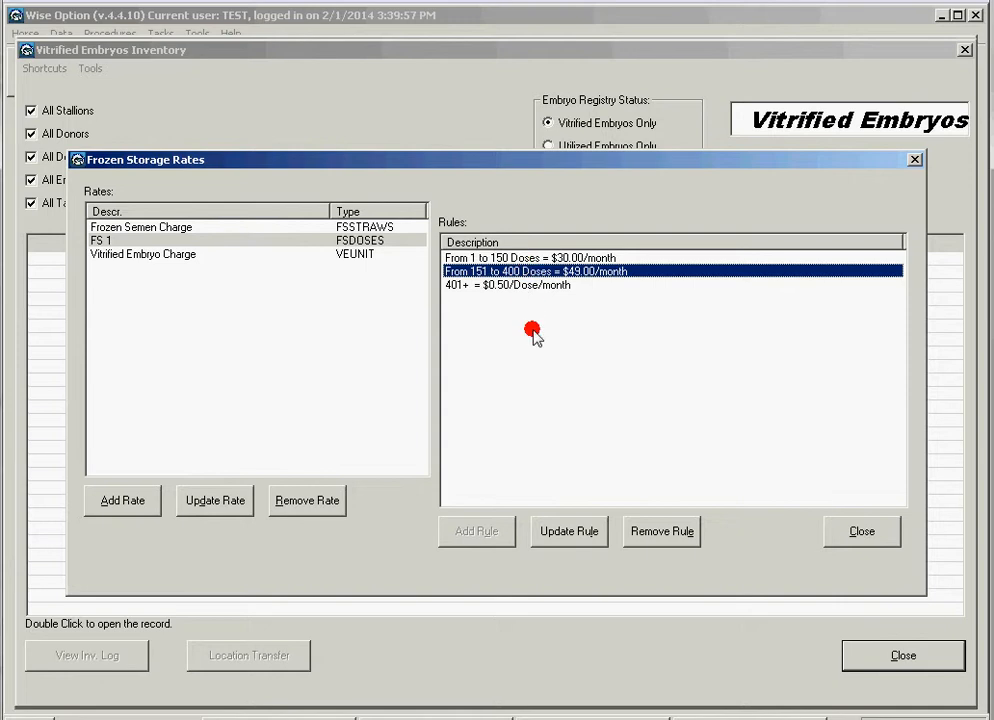
Step: Add a frozen storage rate described as "FS 2" with rate period type 1, Frozen Semen by Straws
{"action": "left_click", "coordinate": [122, 501]}
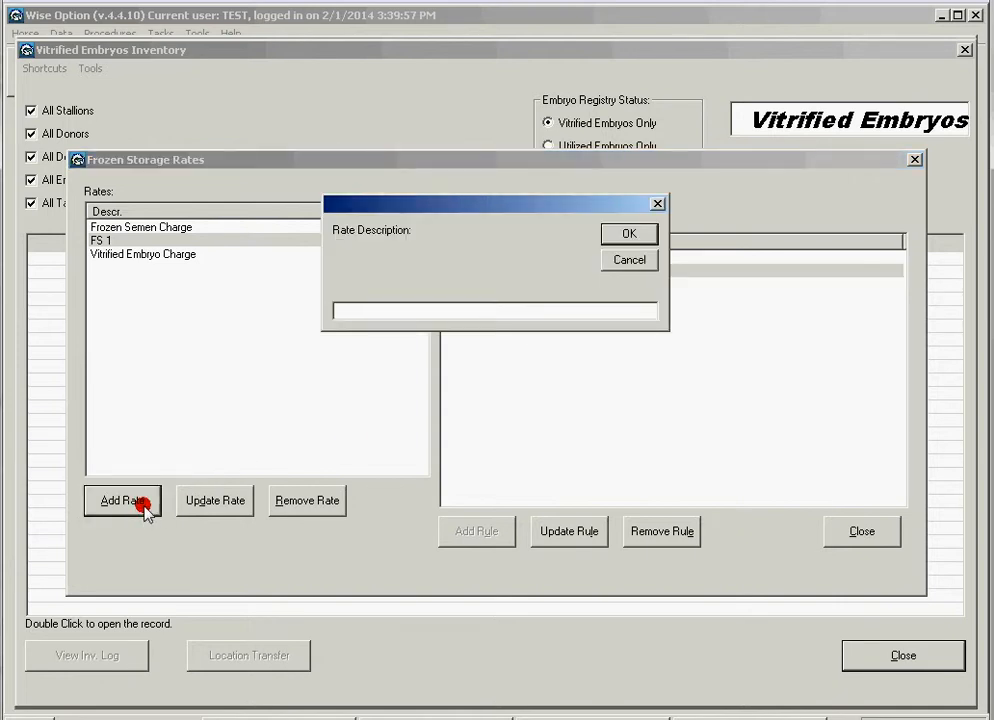
{"action": "type", "text": "FS 2"}
{"action": "key", "text": "Return"}
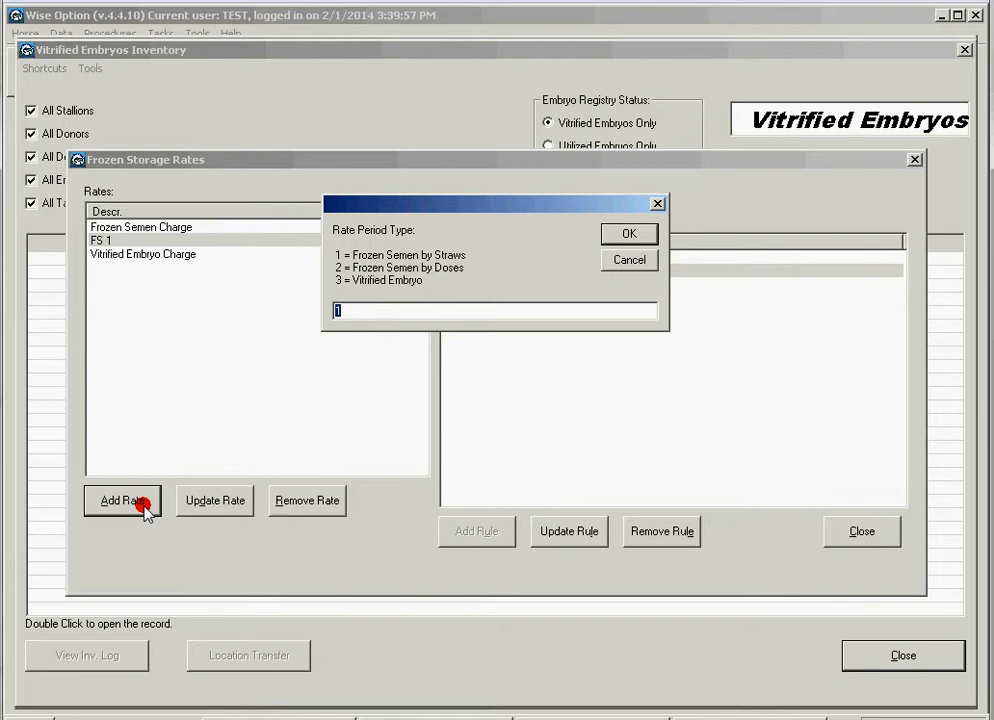
{"action": "type", "text": "1"}
{"action": "key", "text": "Return"}
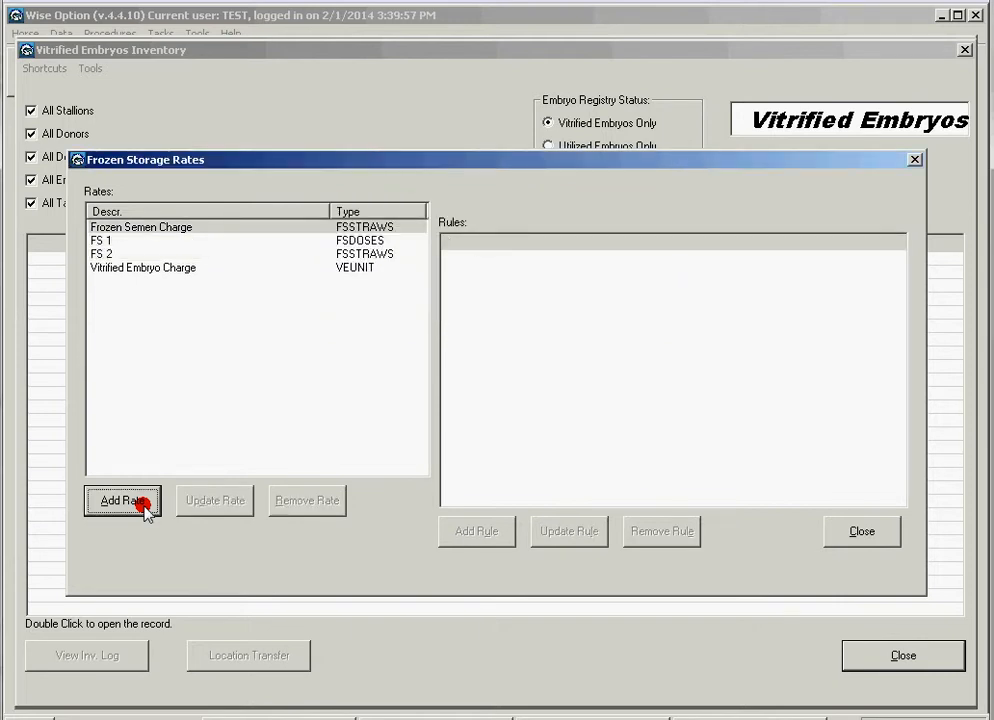
Step: Add a rule to the FS 2 rate with static increments of 100 units priced at 25 each, not a flat fee per unit
{"action": "left_click", "coordinate": [107, 253]}
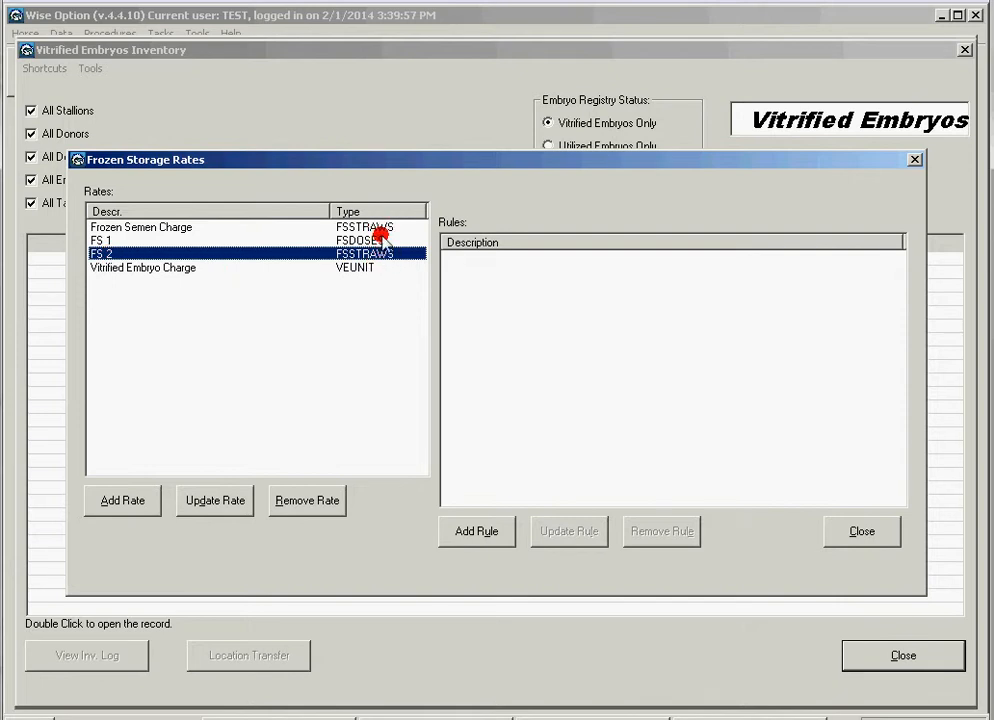
{"action": "left_click", "coordinate": [478, 533]}
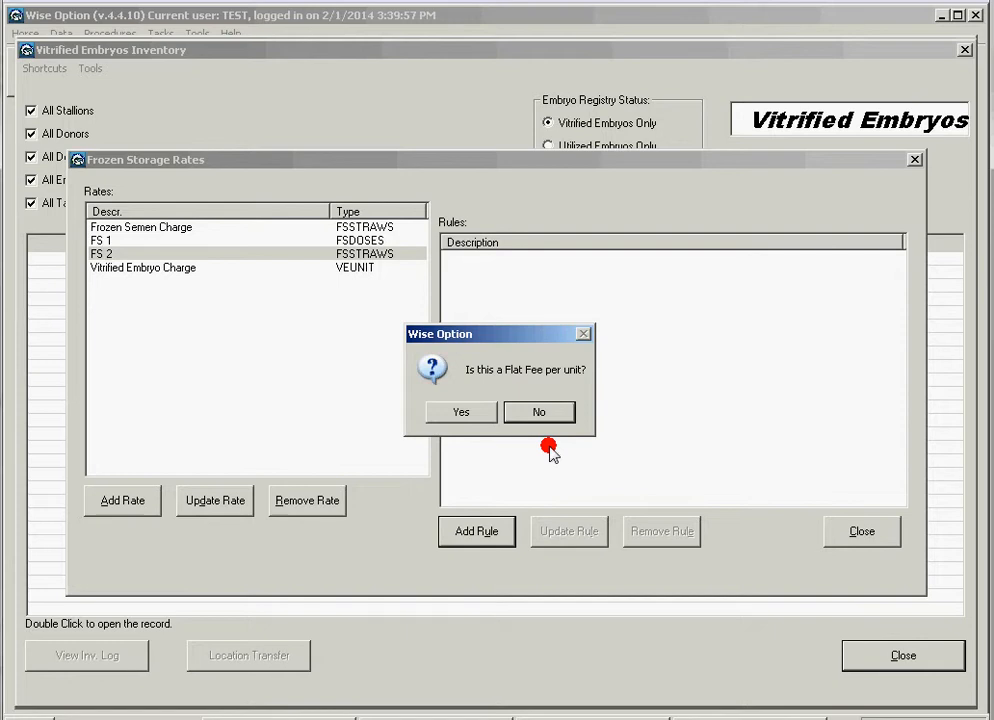
{"action": "left_click", "coordinate": [538, 412]}
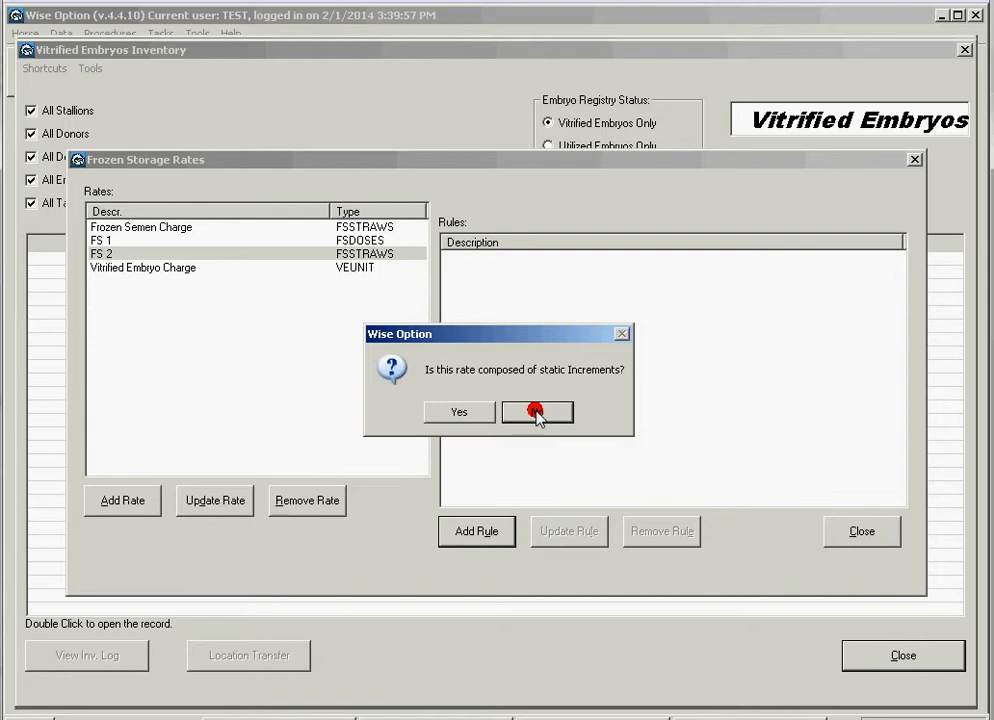
{"action": "left_click", "coordinate": [482, 412]}
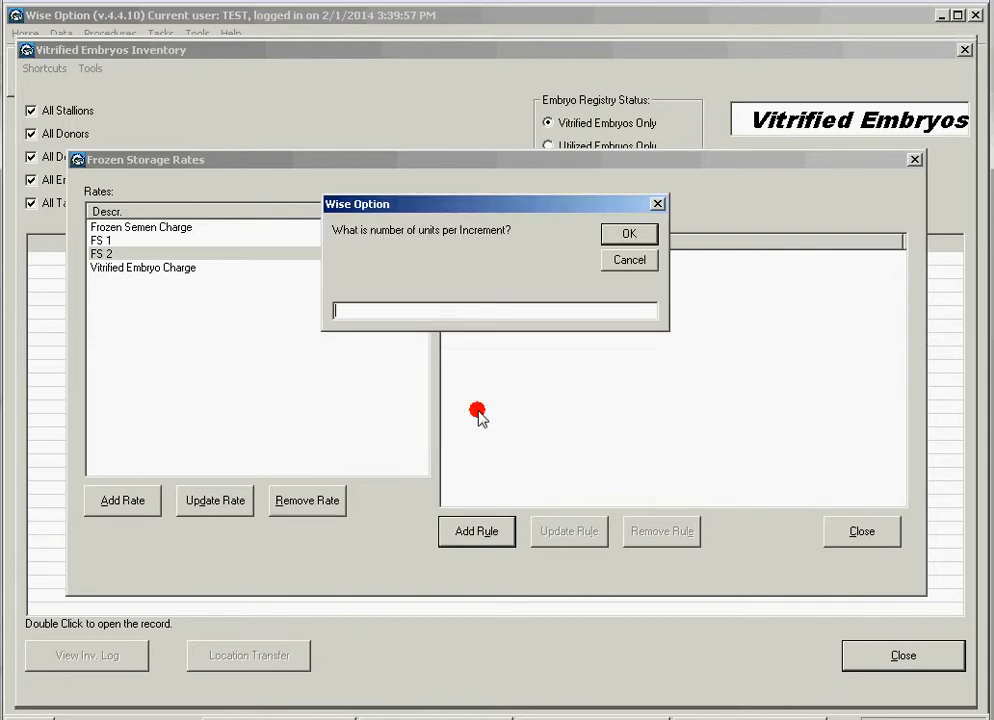
{"action": "type", "text": "100"}
{"action": "key", "text": "Return"}
{"action": "type", "text": "25"}
{"action": "key", "text": "Return"}
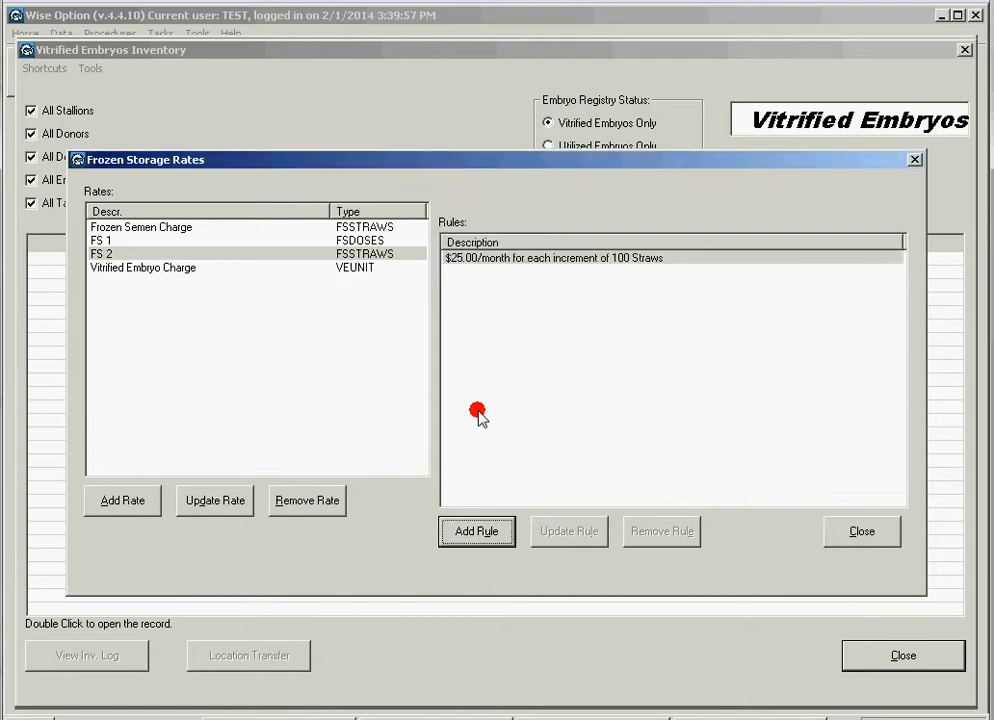
Step: Add a frozen storage rate described as "FS 3" with rate period type 1, Frozen Semen by Straws
{"action": "left_click", "coordinate": [140, 499]}
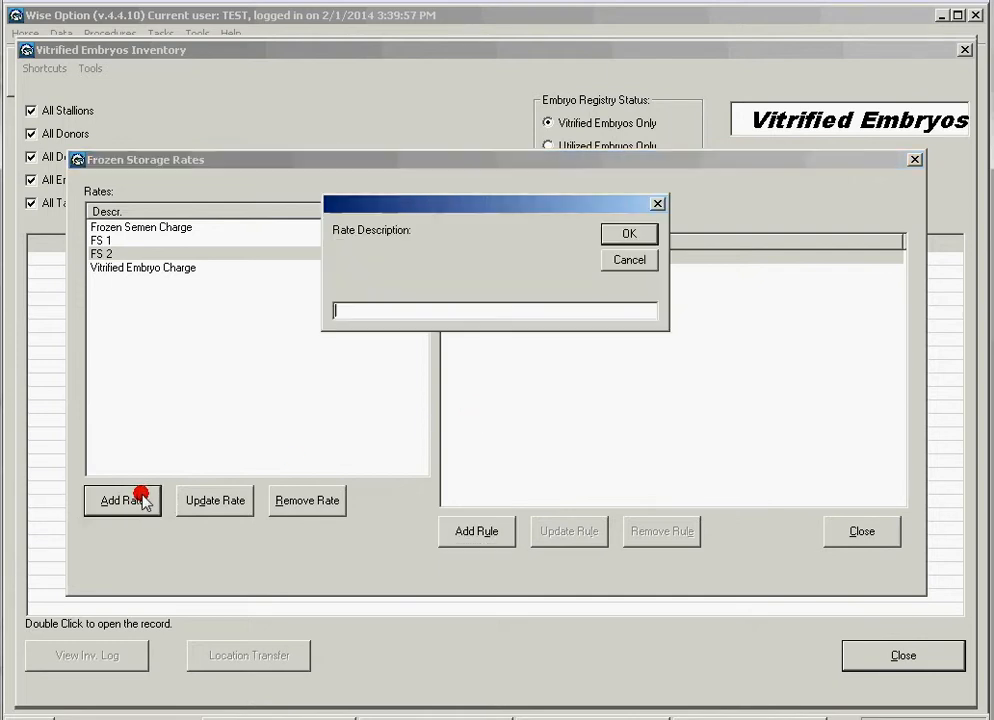
{"action": "type", "text": "FS 3"}
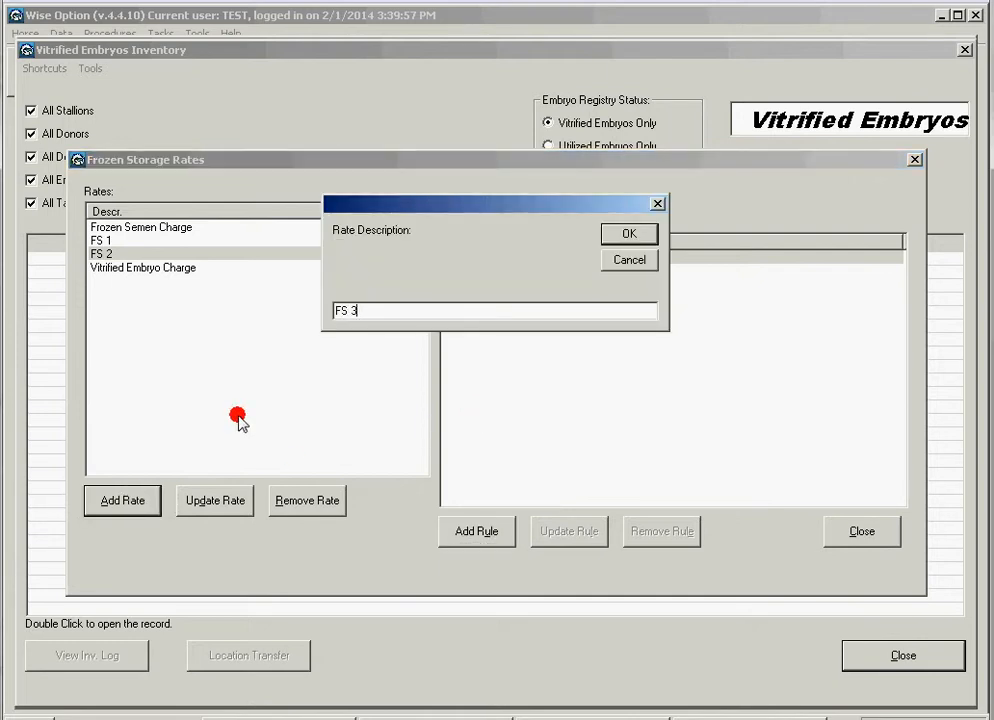
{"action": "key", "text": "Return"}
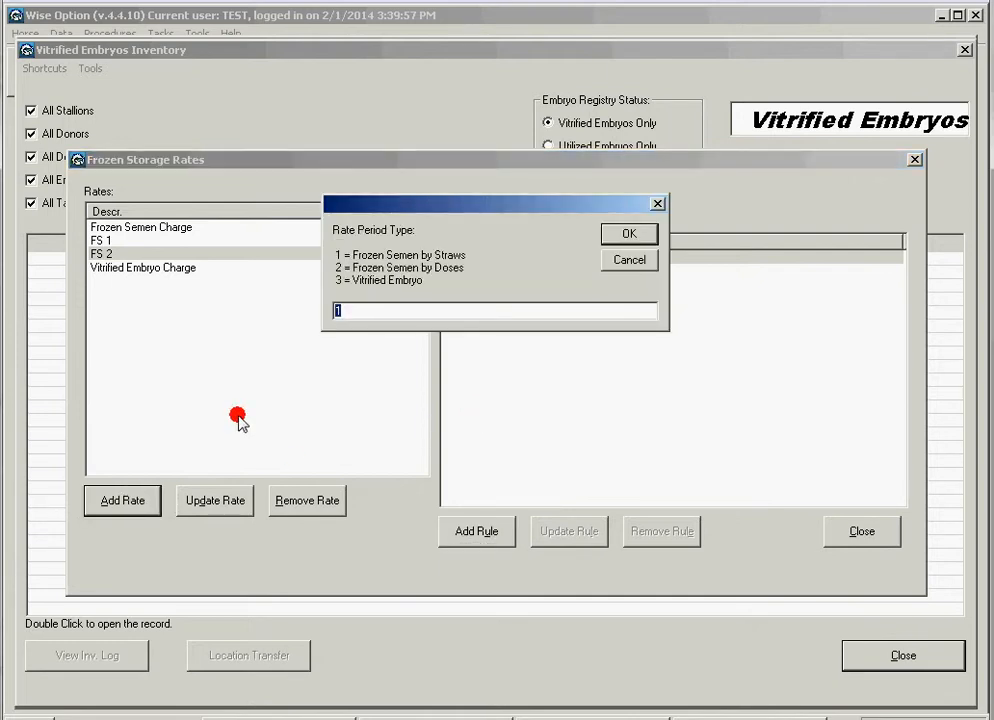
{"action": "key", "text": "Return"}
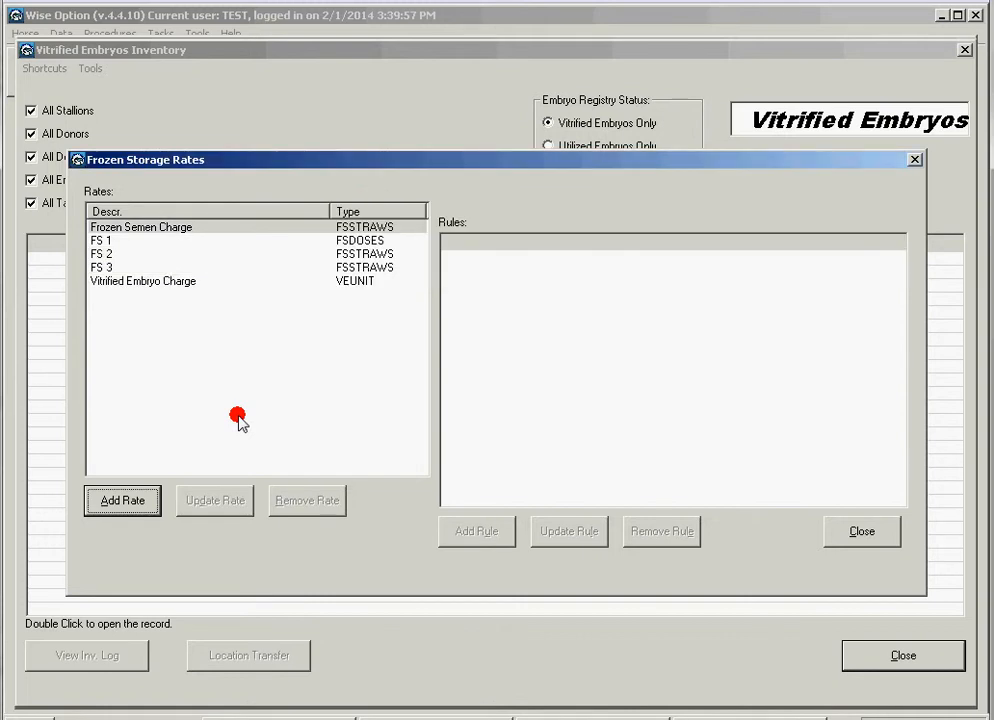
Step: Add a flat fee rule to the FS 3 rate with a price of 1 per unit
{"action": "left_click", "coordinate": [106, 266]}
{"action": "left_click", "coordinate": [462, 533]}
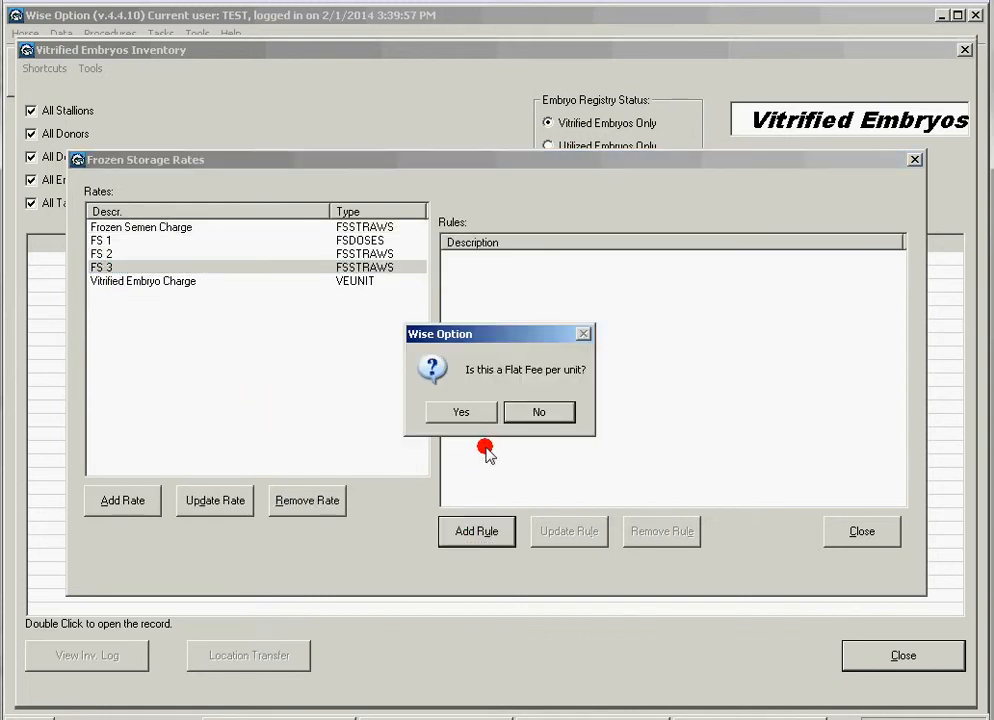
{"action": "left_click", "coordinate": [478, 414]}
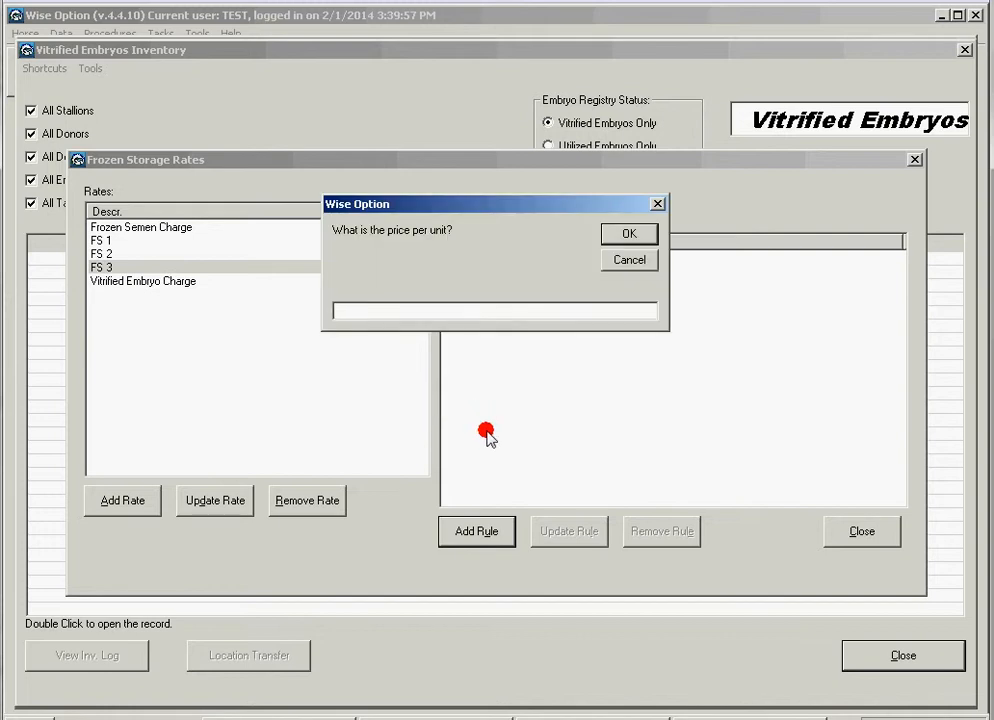
{"action": "type", "text": "0."}
{"action": "key", "text": "BackSpace"}
{"action": "key", "text": "BackSpace"}
{"action": "type", "text": "1"}
{"action": "key", "text": "Return"}
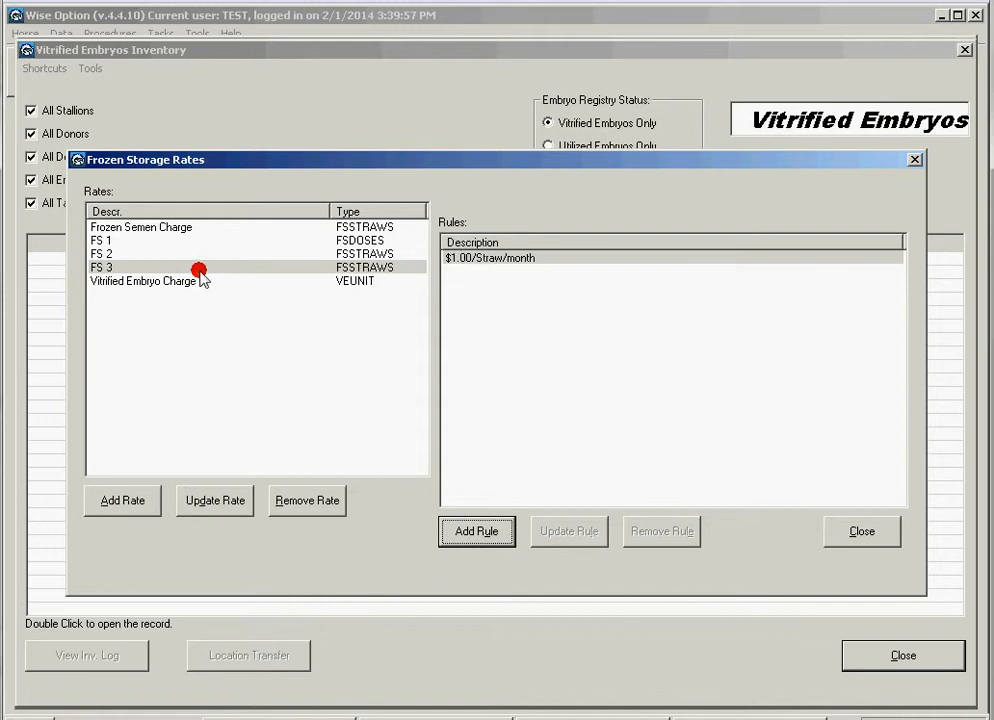
Step: Remove the flat fee rule from the FS 3 rate and accept its deletion
{"action": "left_click", "coordinate": [155, 269]}
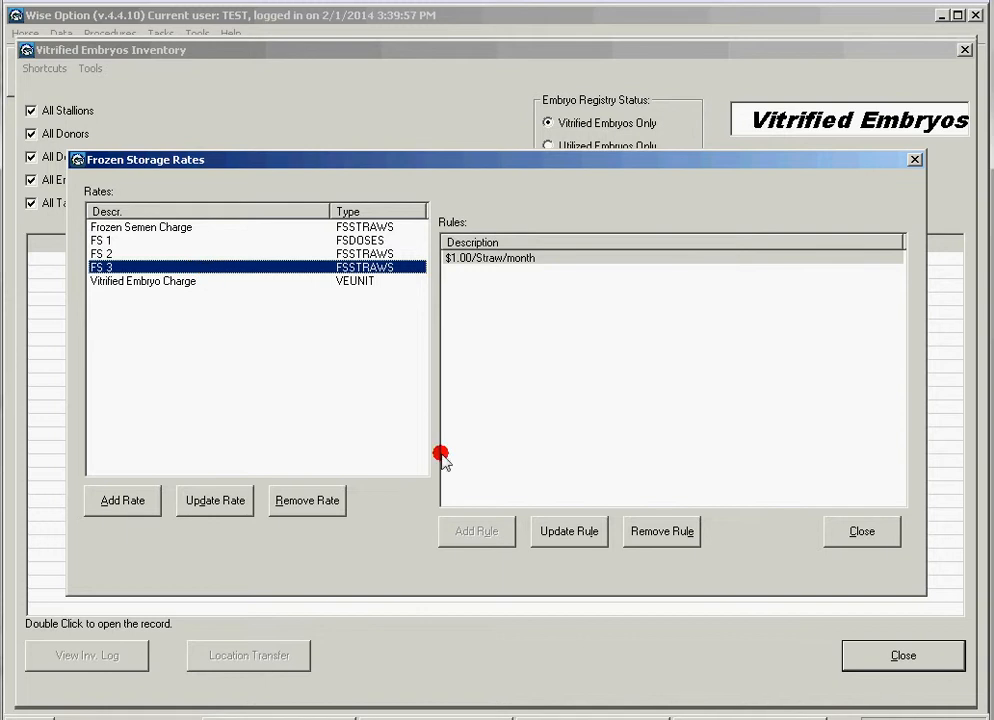
{"action": "left_click", "coordinate": [672, 538]}
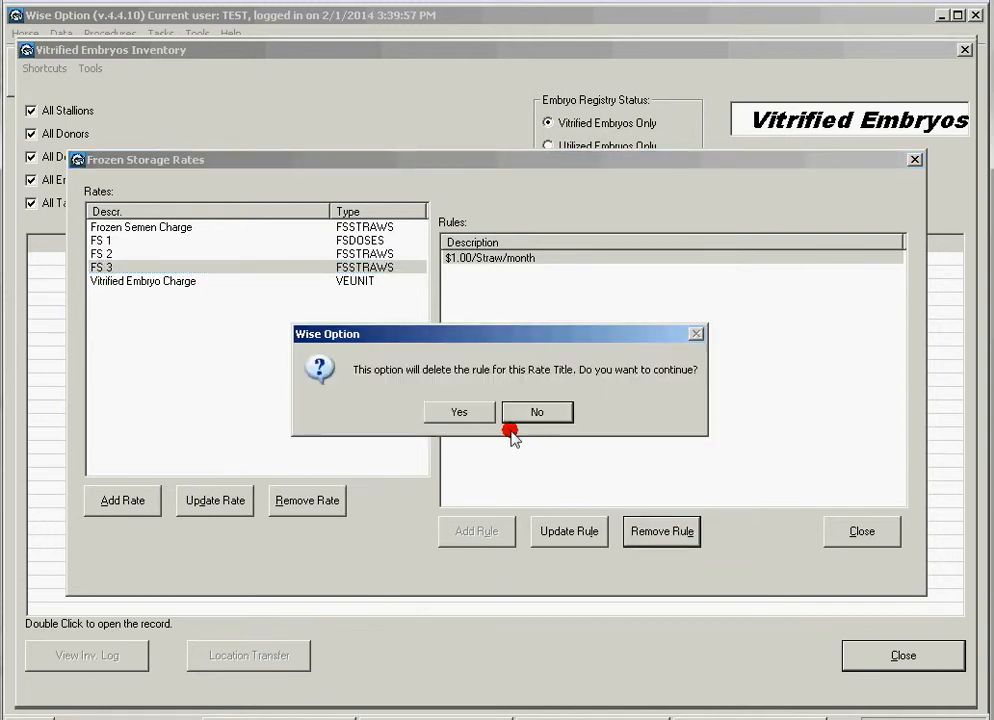
{"action": "key", "text": "Return"}
{"action": "left_click", "coordinate": [463, 413]}
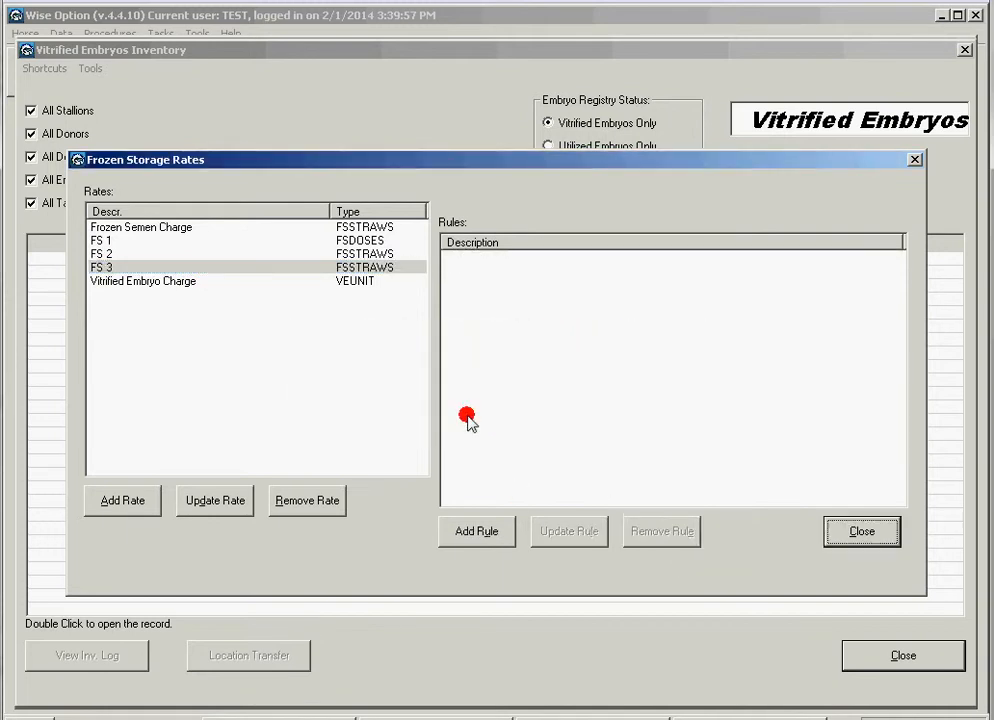
Step: Add a flat fee rule to the FS 3 rate with a price of 0.15 per unit
{"action": "left_click", "coordinate": [103, 267]}
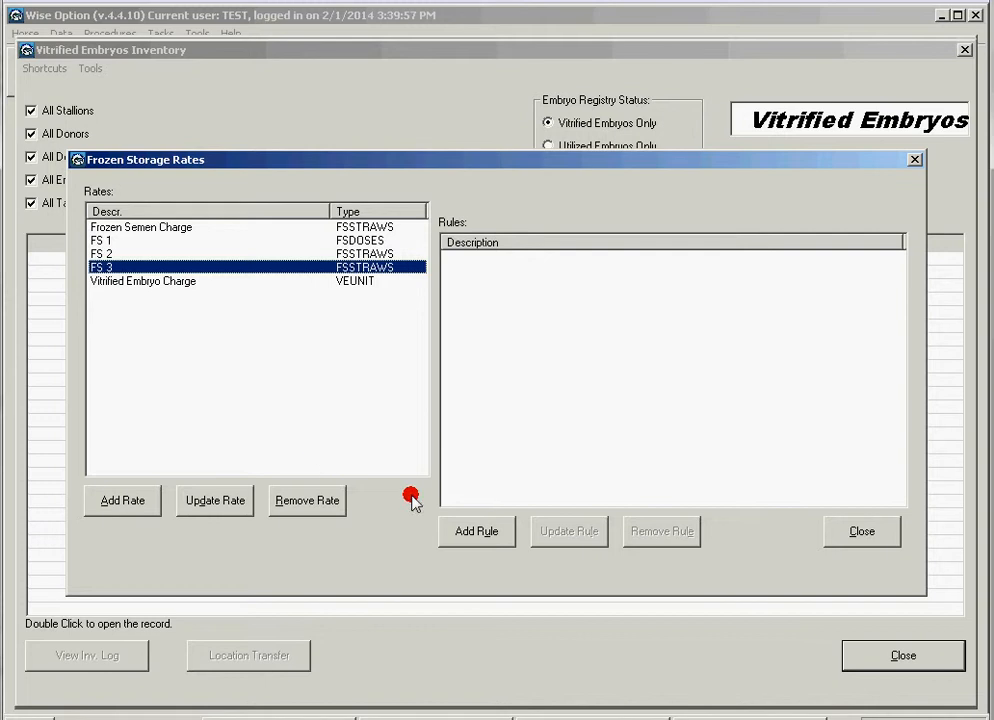
{"action": "left_click", "coordinate": [463, 528]}
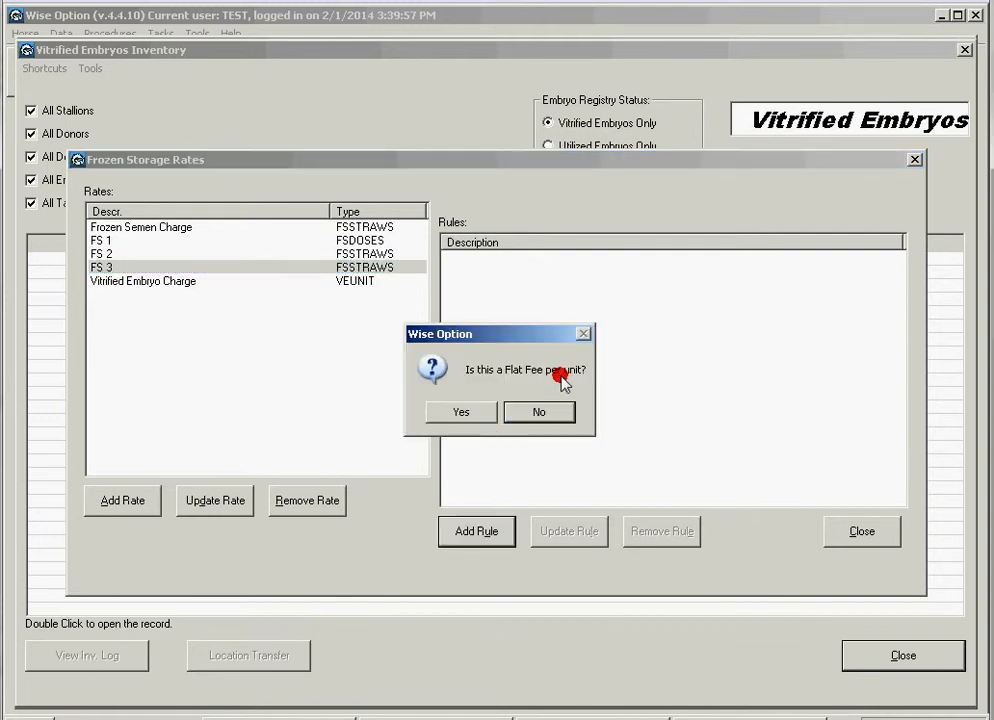
{"action": "left_click", "coordinate": [482, 419]}
{"action": "type", "text": "0.15"}
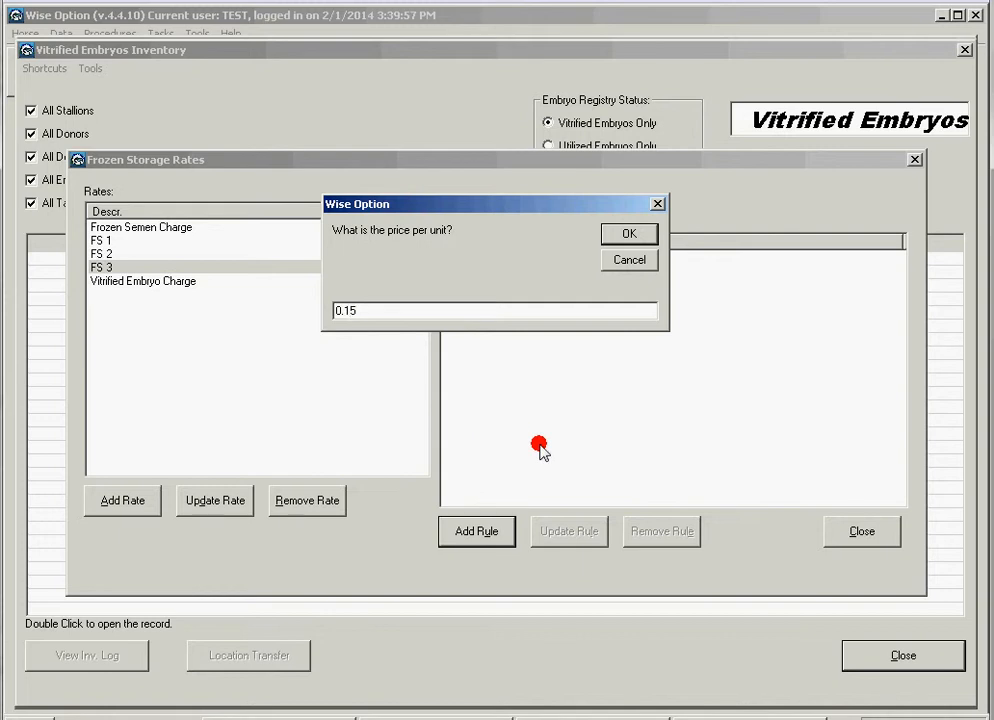
{"action": "key", "text": "Return"}
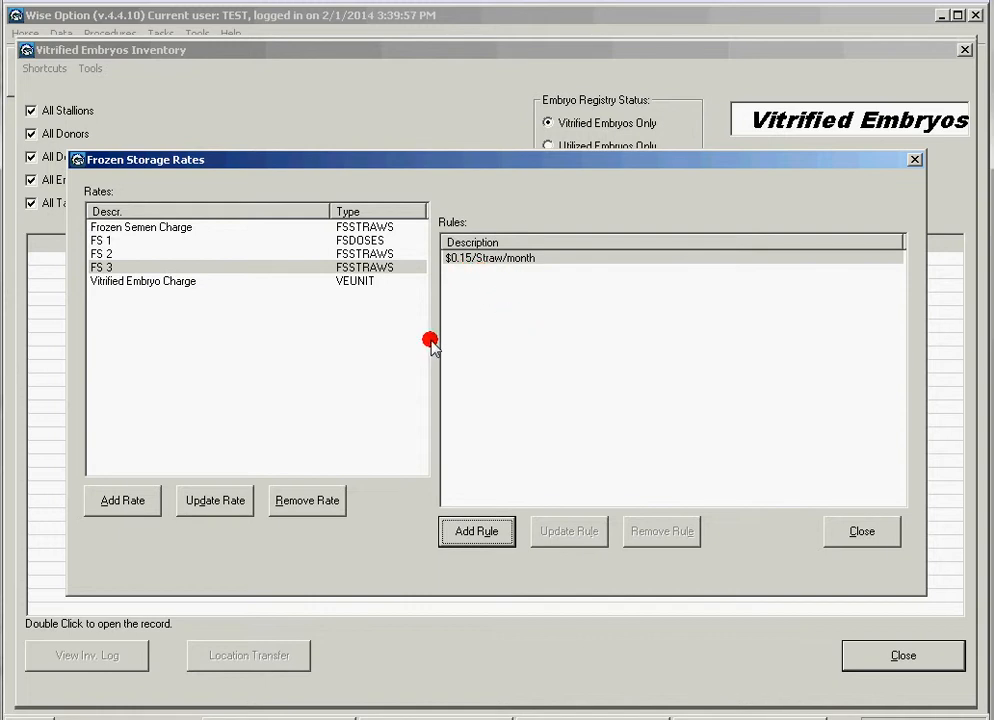
Step: Add a frozen storage rate described as "FS 4" with rate period type 1, Frozen Semen by Straws
{"action": "left_click", "coordinate": [122, 500]}
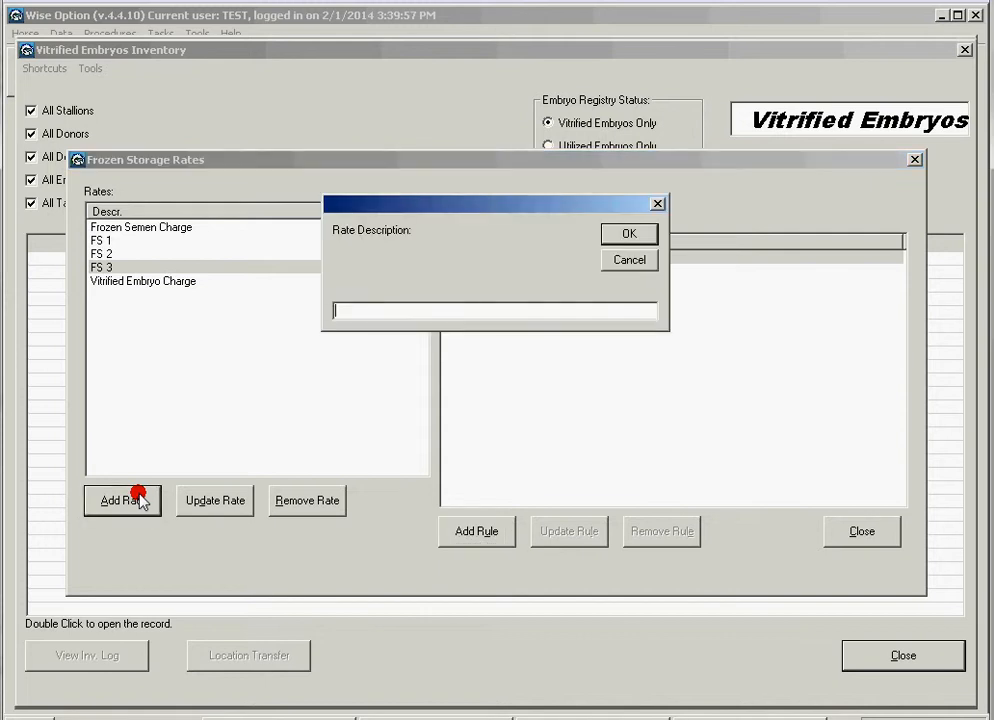
{"action": "type", "text": "FS 4"}
{"action": "key", "text": "Return"}
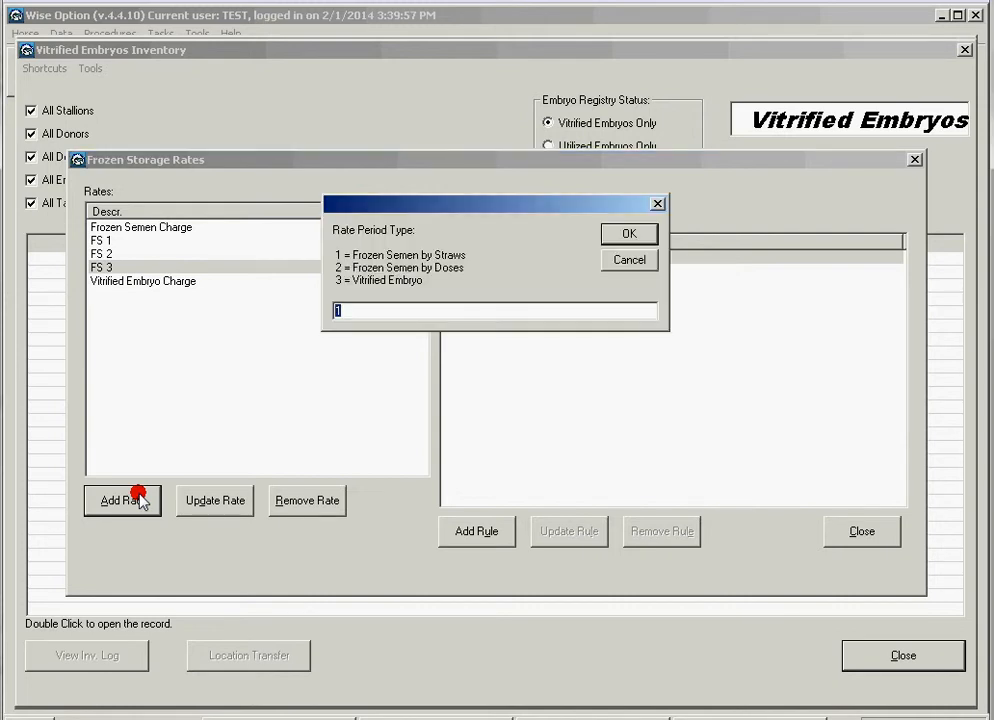
{"action": "type", "text": "1"}
{"action": "key", "text": "Return"}
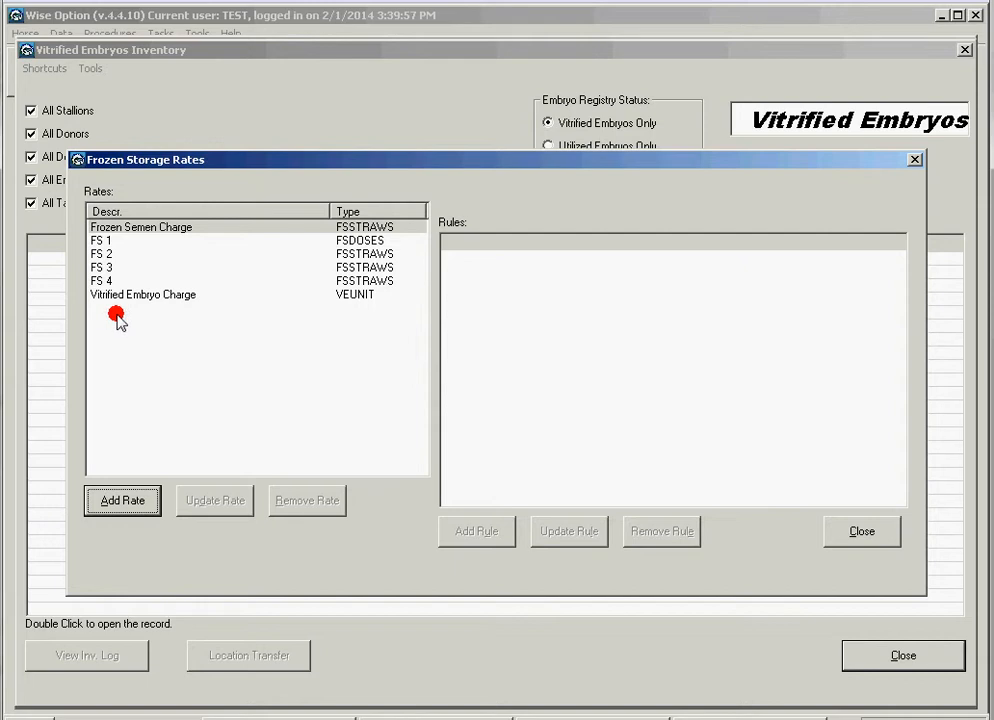
Step: Start a tiered rule for the FS 4 rate, without per-unit fee or static increments, with a flat price of 10 for level 1 to 400
{"action": "left_click", "coordinate": [115, 282]}
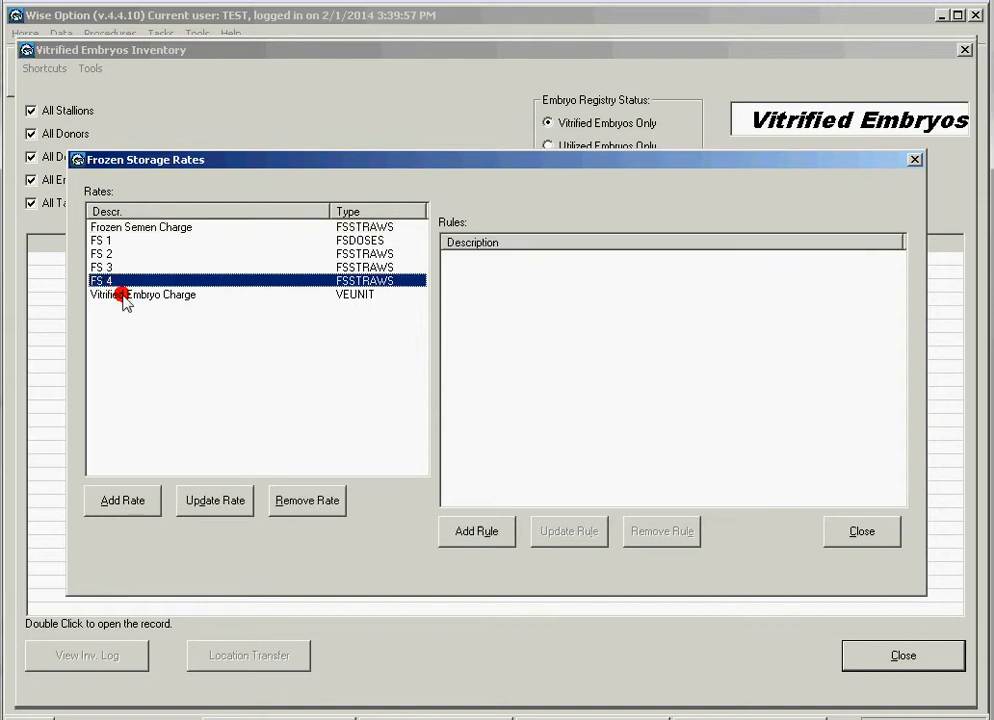
{"action": "left_click", "coordinate": [479, 529]}
{"action": "left_click", "coordinate": [530, 414]}
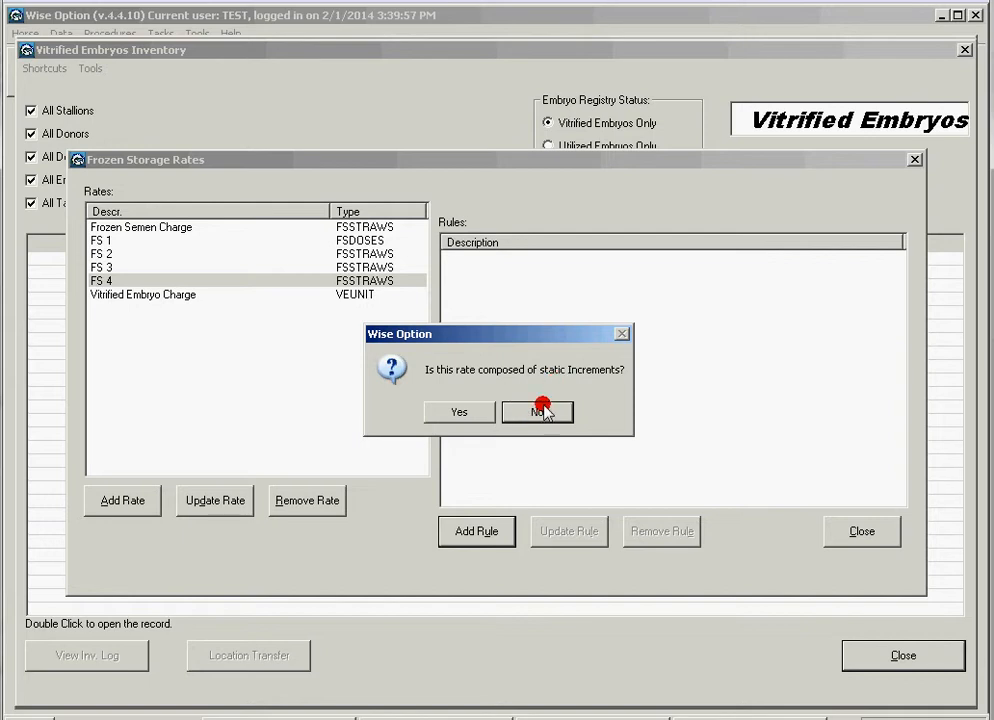
{"action": "left_click", "coordinate": [544, 405]}
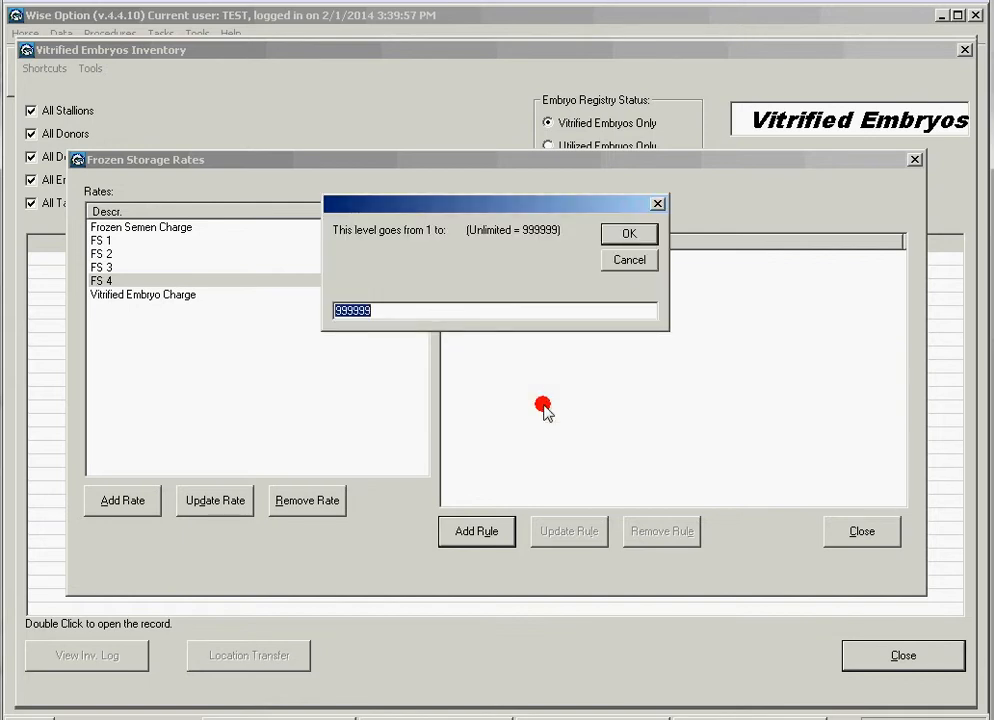
{"action": "type", "text": "400"}
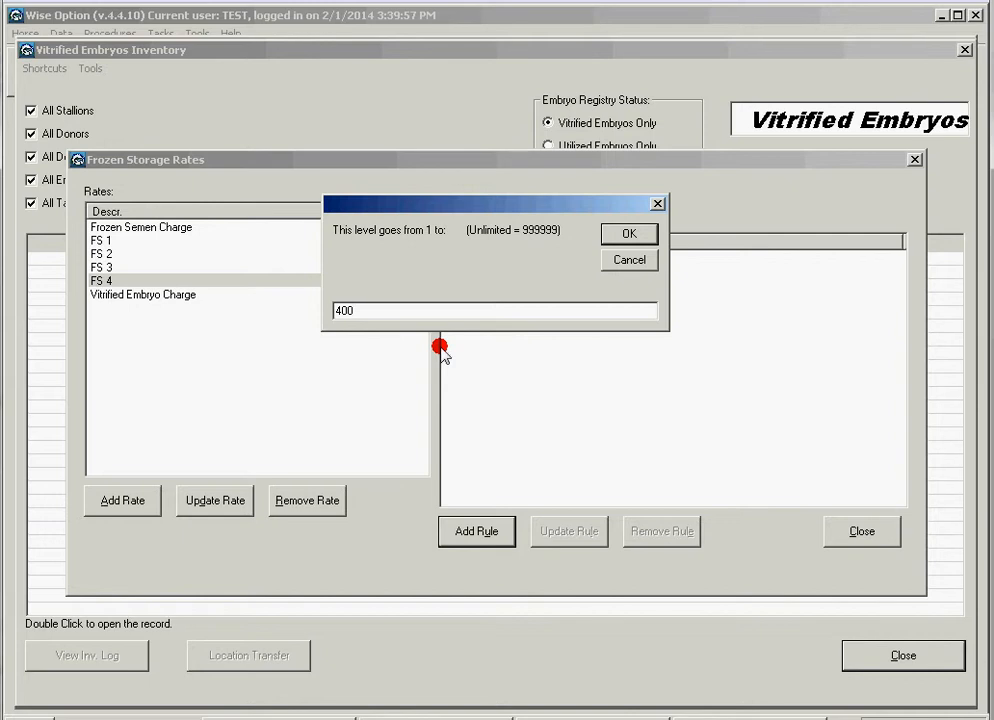
{"action": "key", "text": "Return"}
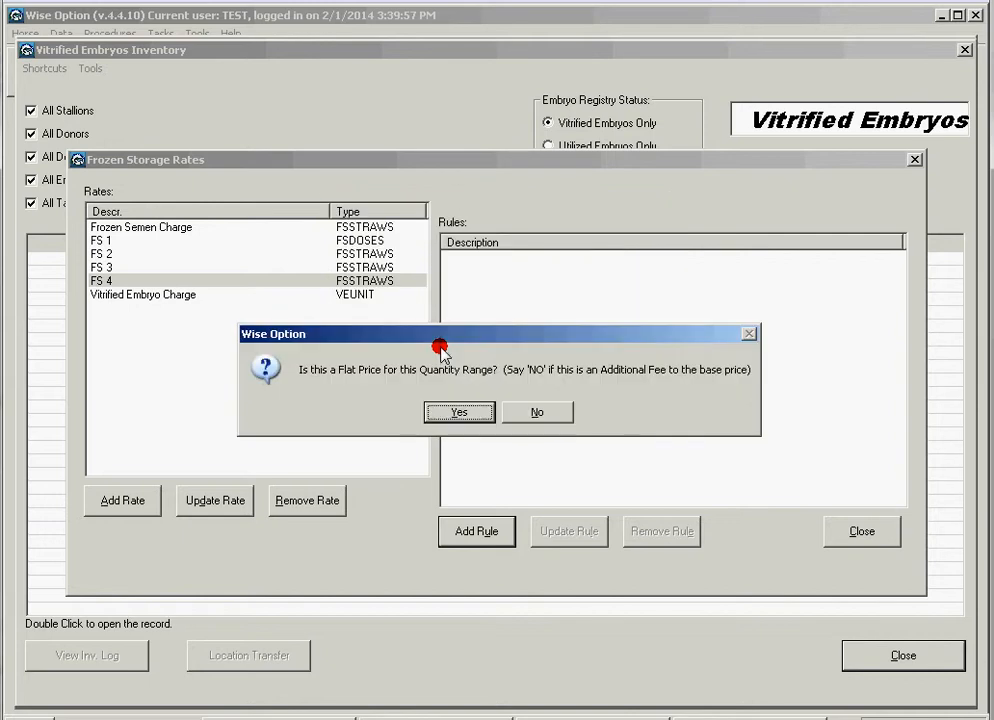
{"action": "left_click", "coordinate": [476, 413]}
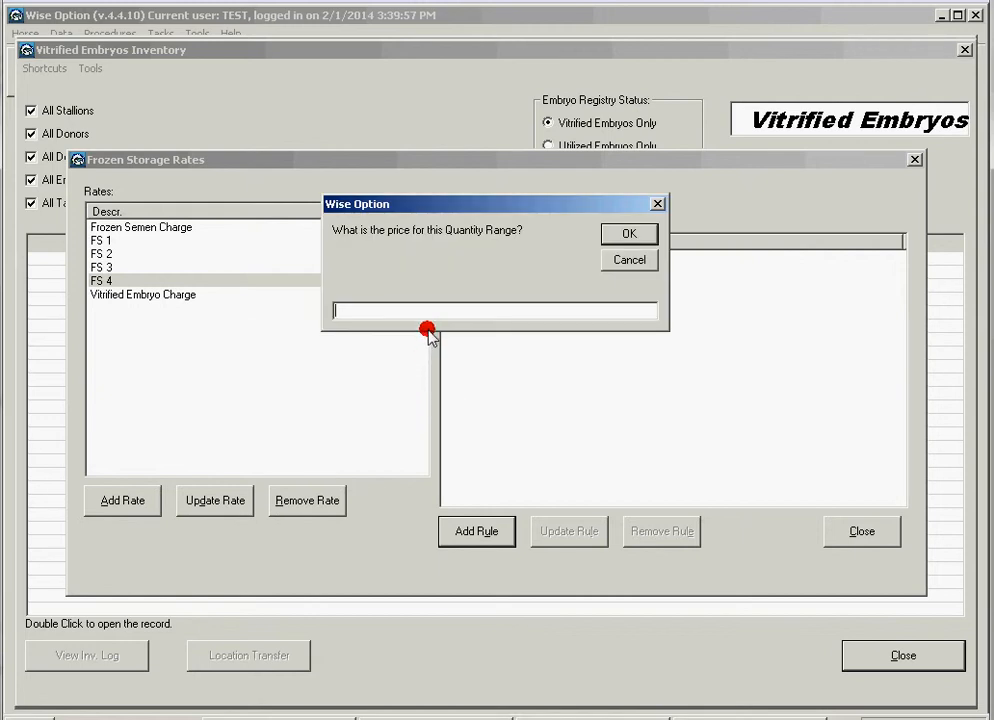
{"action": "type", "text": "10"}
{"action": "key", "text": "Return"}
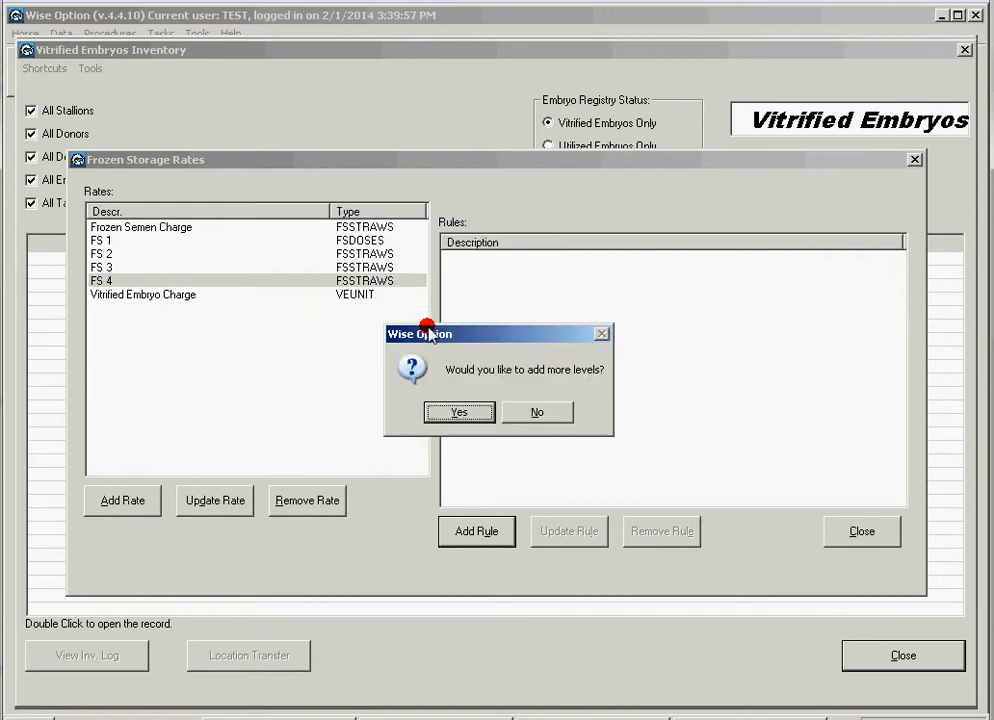
Step: Add another level to the FS 4 rule from 401 to 800 with a flat price of 75 for the range
{"action": "left_click", "coordinate": [476, 411]}
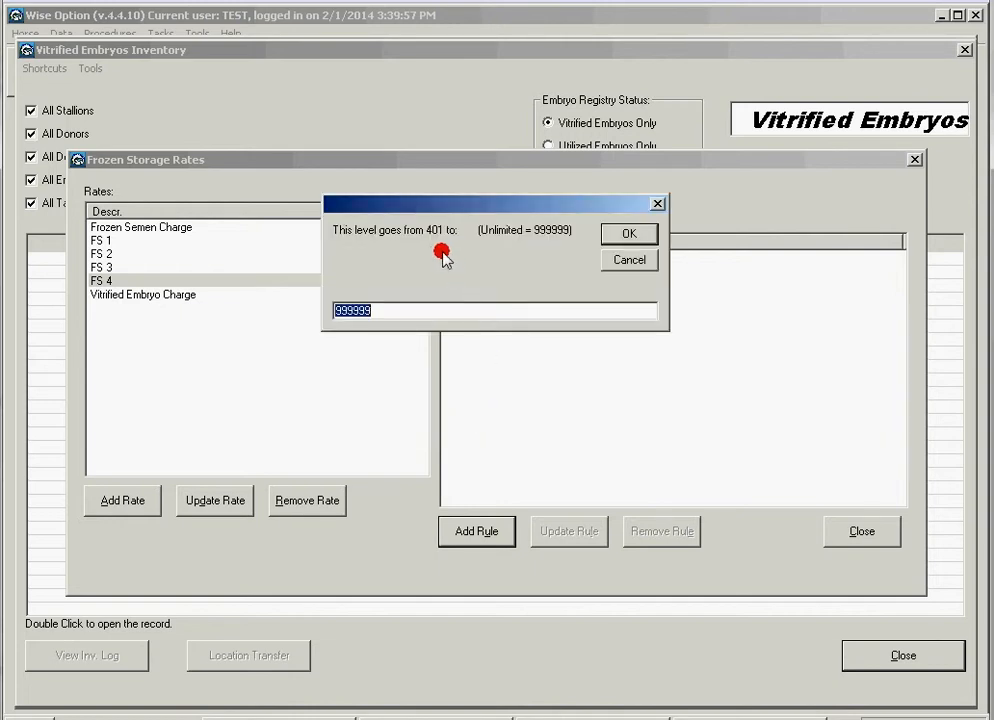
{"action": "type", "text": "800"}
{"action": "key", "text": "Return"}
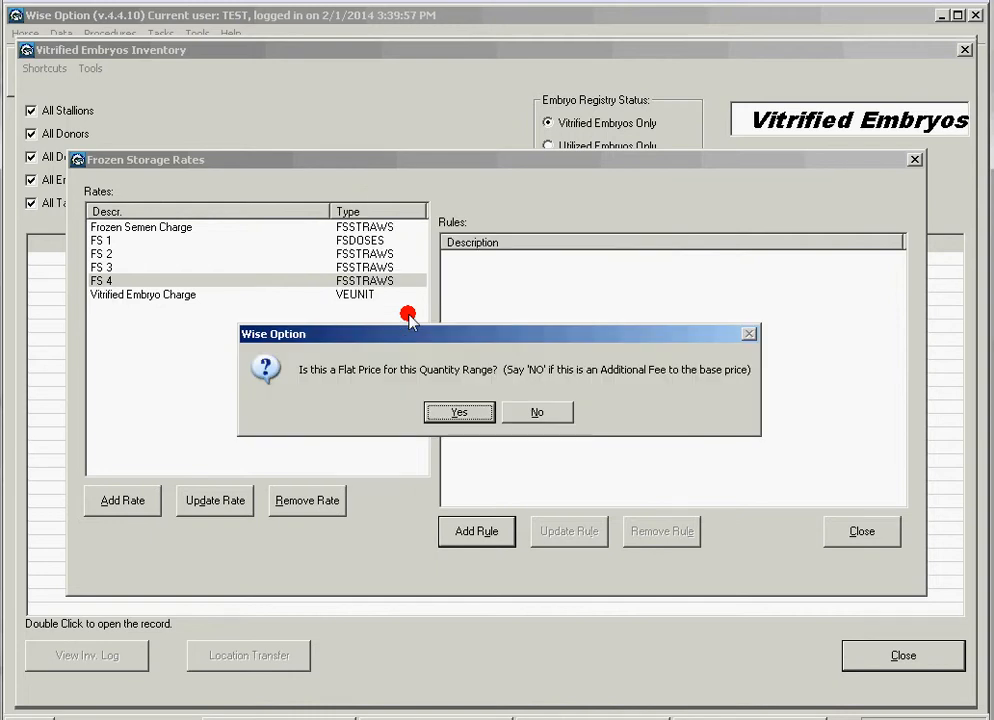
{"action": "left_click", "coordinate": [465, 410]}
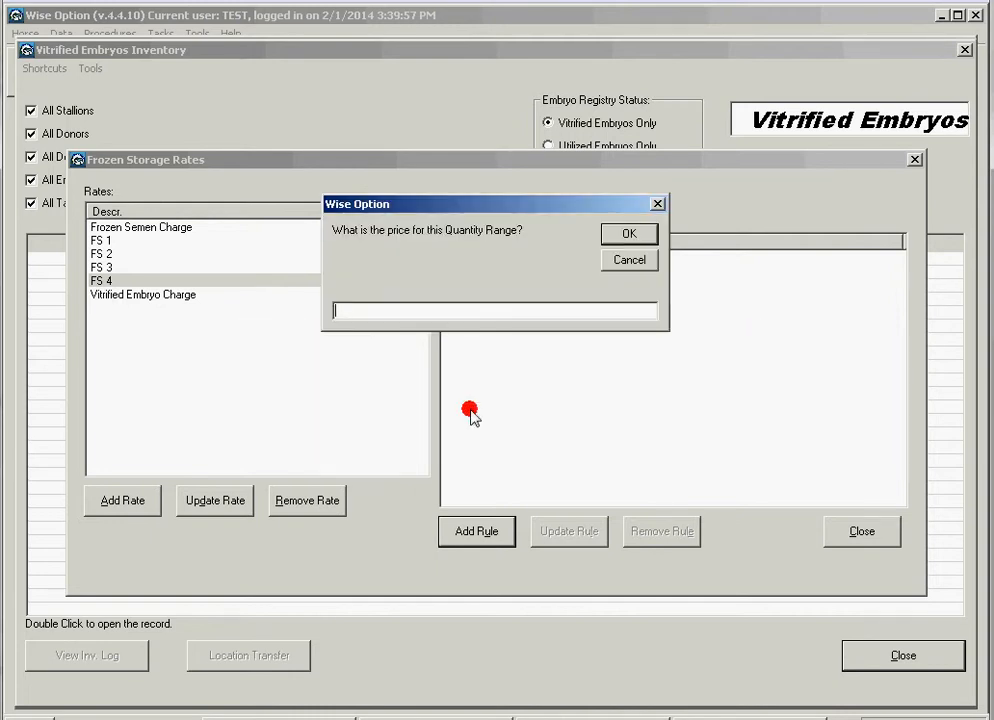
{"action": "type", "text": "75"}
{"action": "key", "text": "Return"}
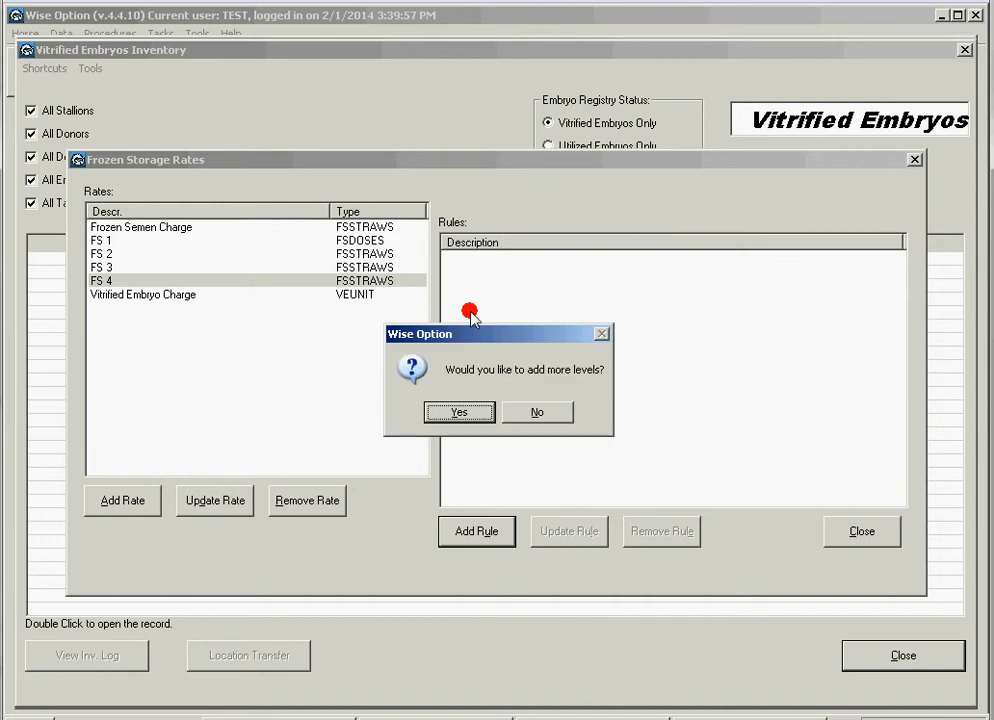
Step: Add a final level to the FS 4 rule from 801 to 999999 (unlimited) with a flat price of 200 for the range
{"action": "left_click", "coordinate": [478, 409]}
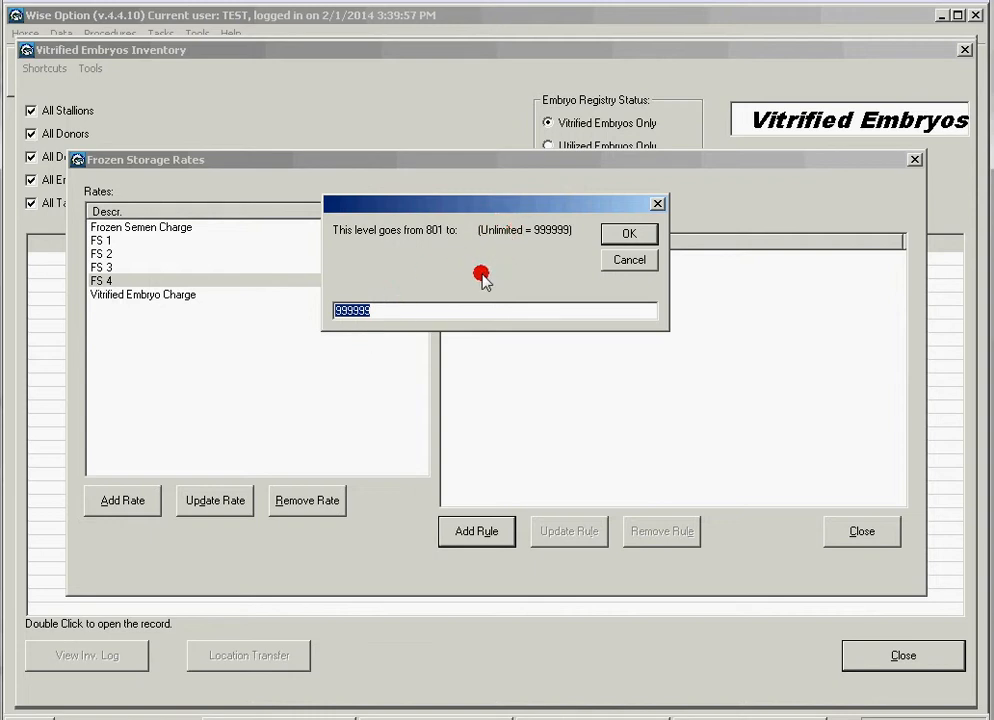
{"action": "left_click", "coordinate": [613, 234]}
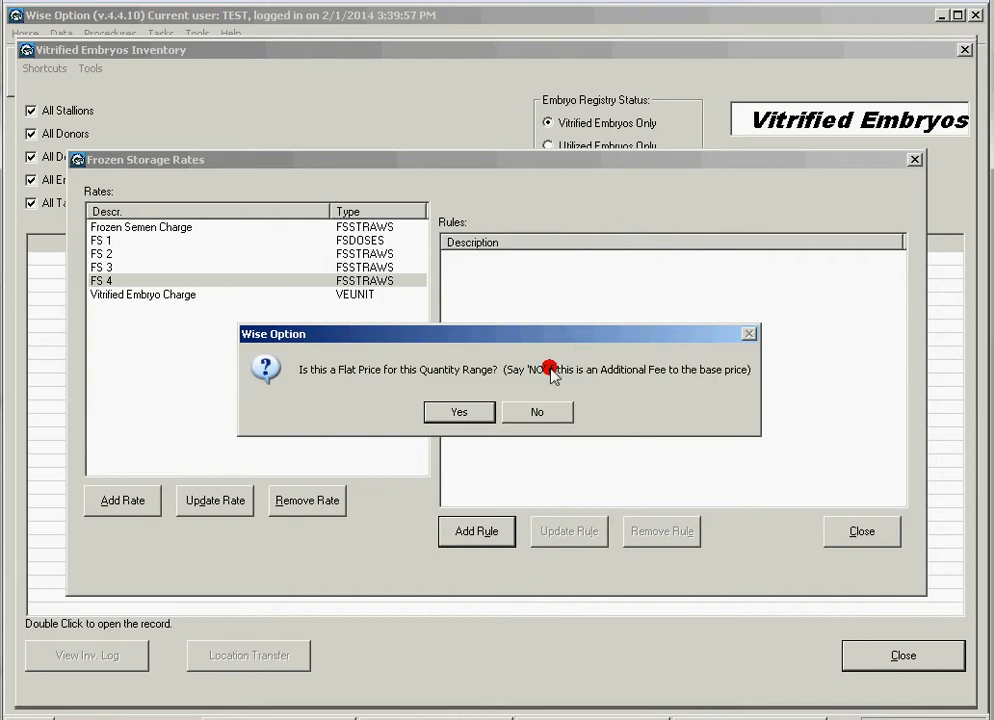
{"action": "left_click", "coordinate": [452, 410]}
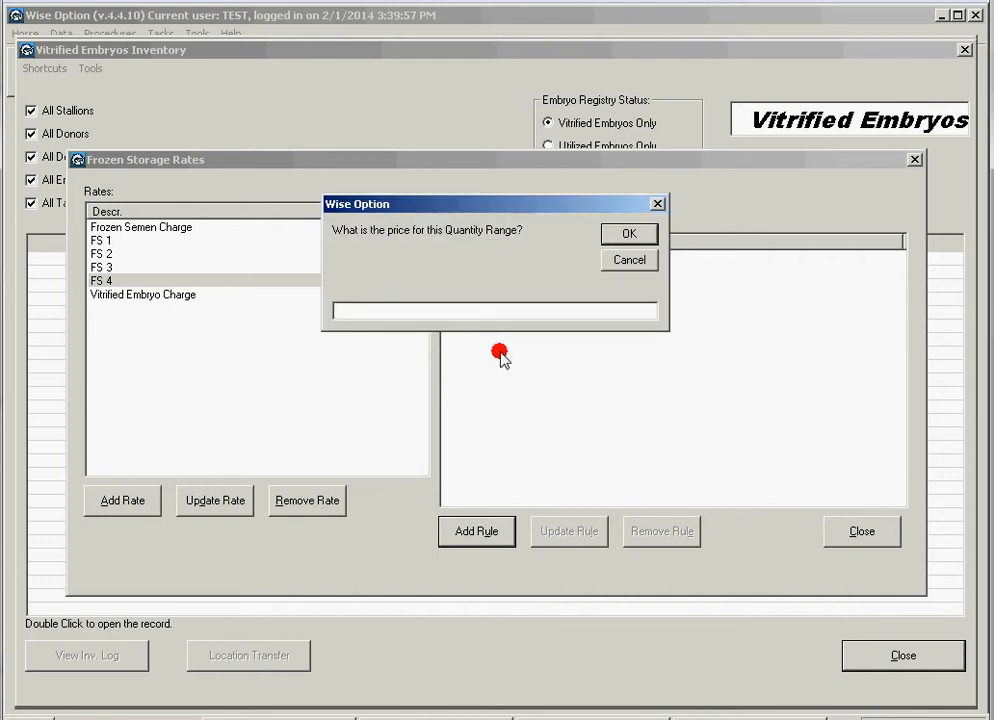
{"action": "type", "text": "200"}
{"action": "key", "text": "Return"}
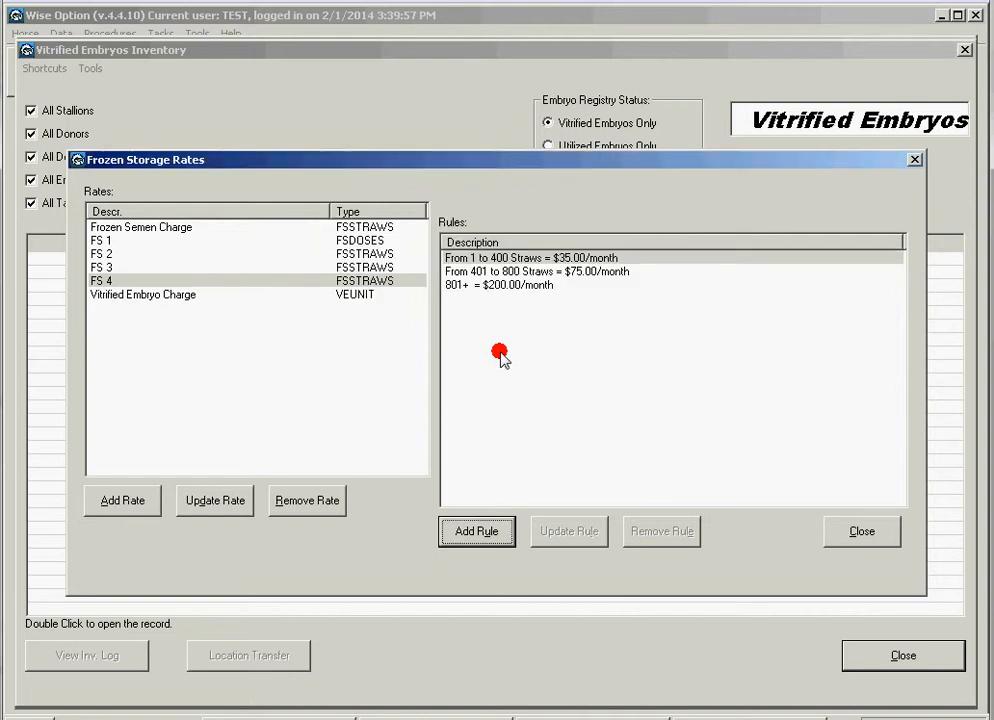
Step: Review each pricing level of the FS 4 rate and check the rule of the Vitrified Embryo Charge rate
{"action": "left_click", "coordinate": [506, 259]}
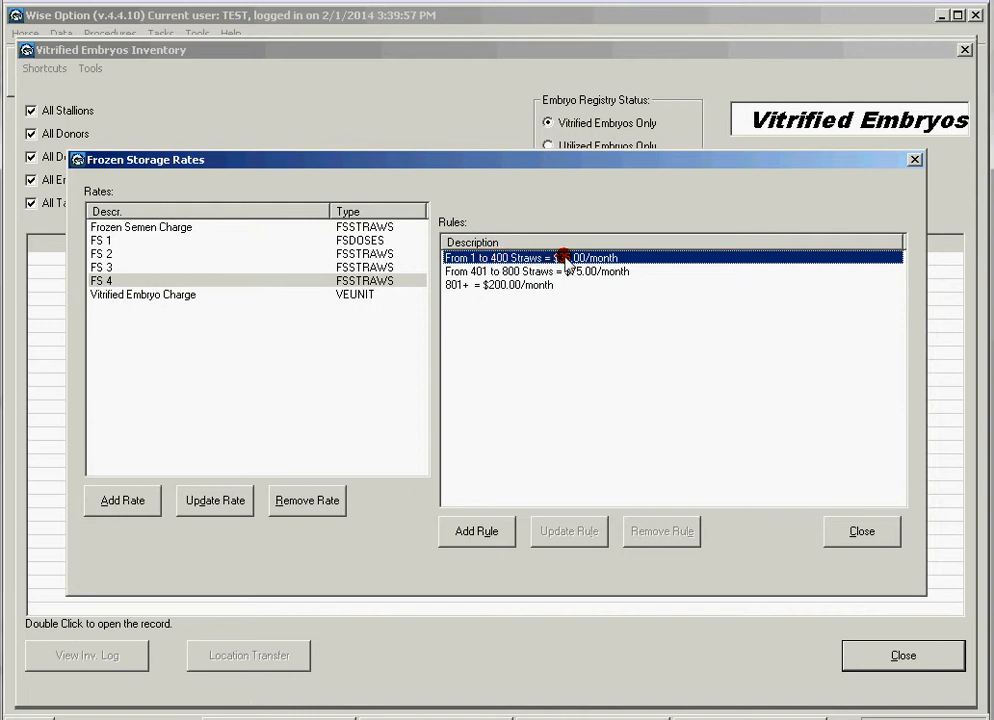
{"action": "left_click", "coordinate": [479, 272]}
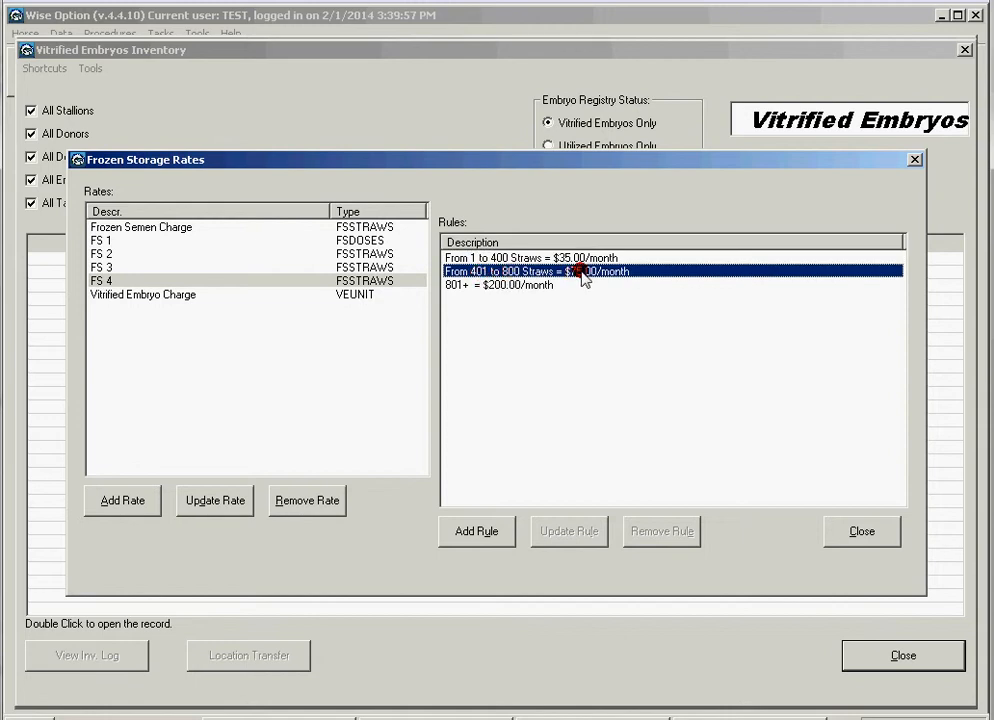
{"action": "left_click", "coordinate": [505, 285]}
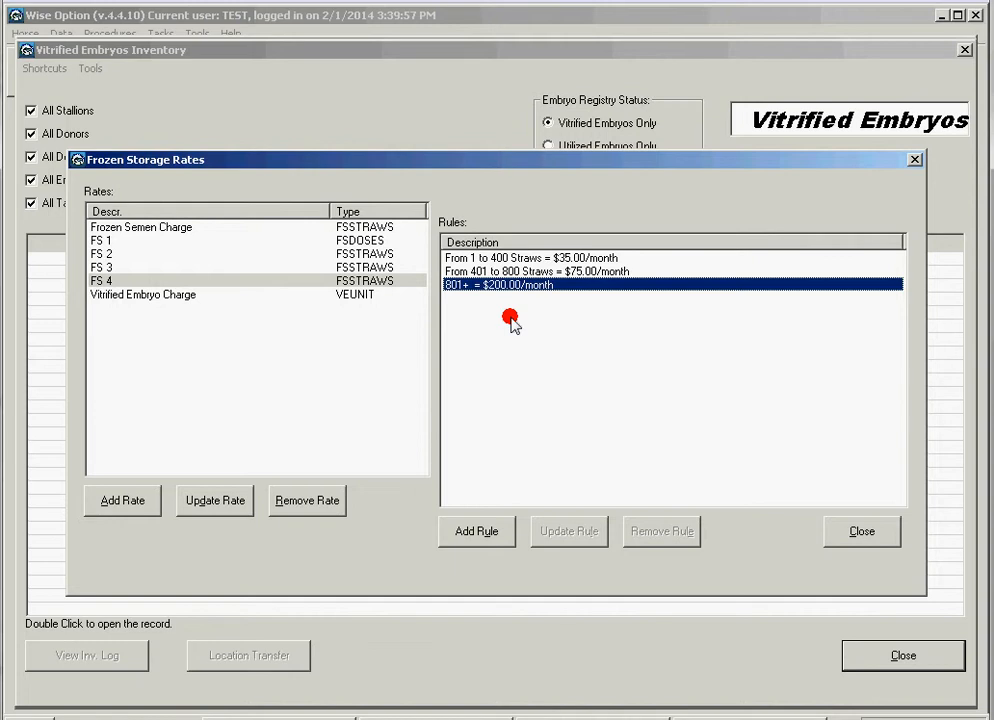
{"action": "left_click", "coordinate": [190, 294]}
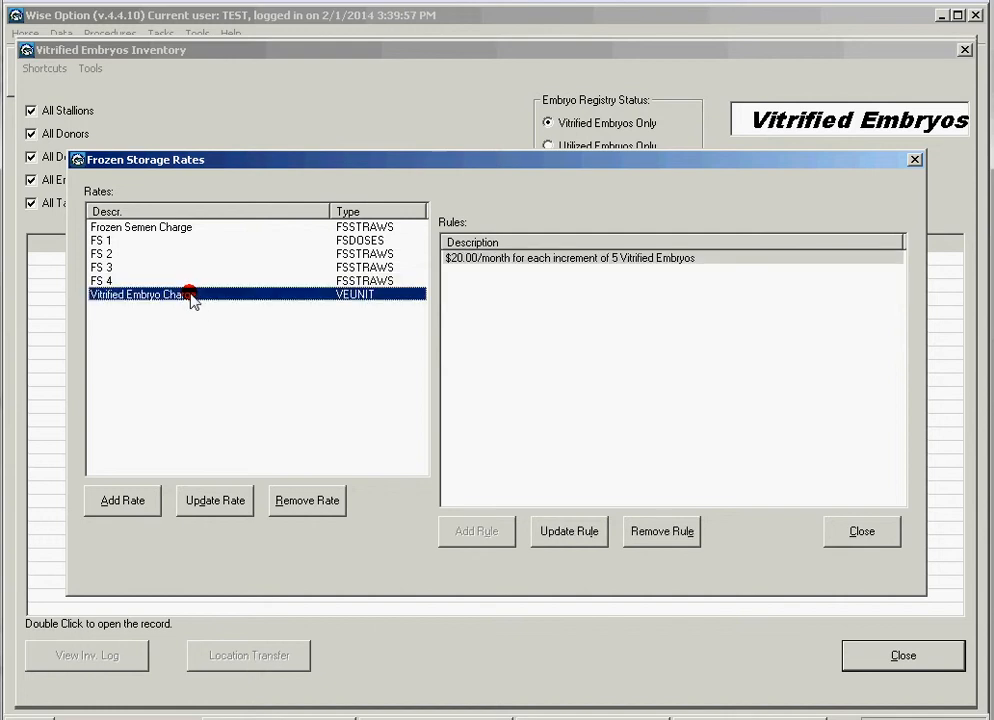
{"action": "left_click", "coordinate": [104, 281]}
Step: Add a frozen storage rate described as "FS 5" with rate period type 2, Frozen Semen by Doses
{"action": "left_click", "coordinate": [122, 500]}
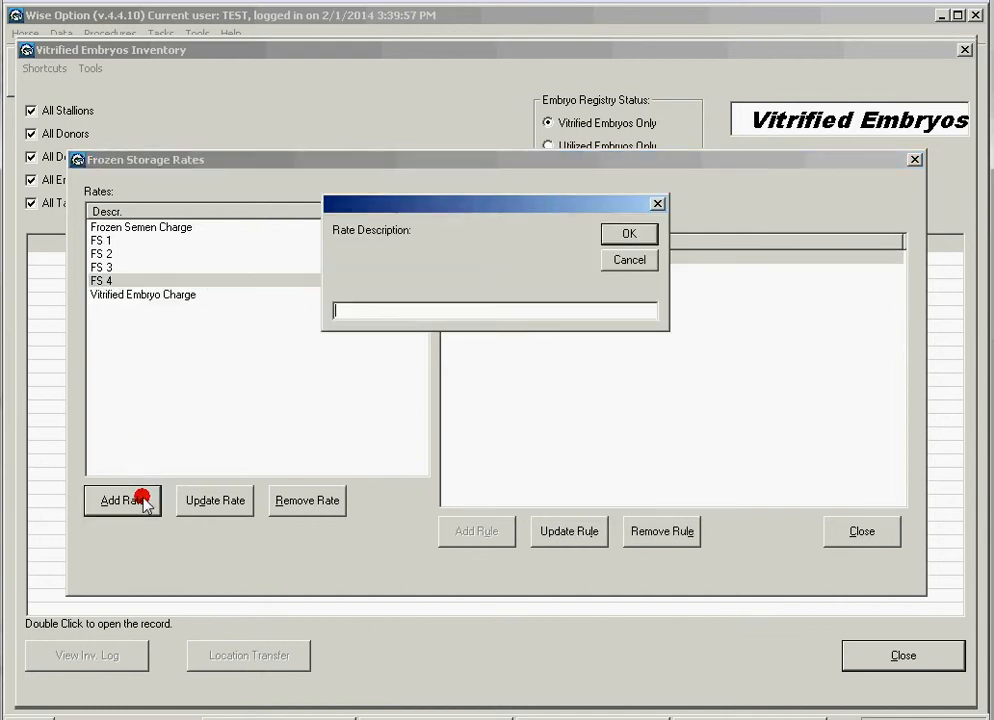
{"action": "type", "text": "FS 5"}
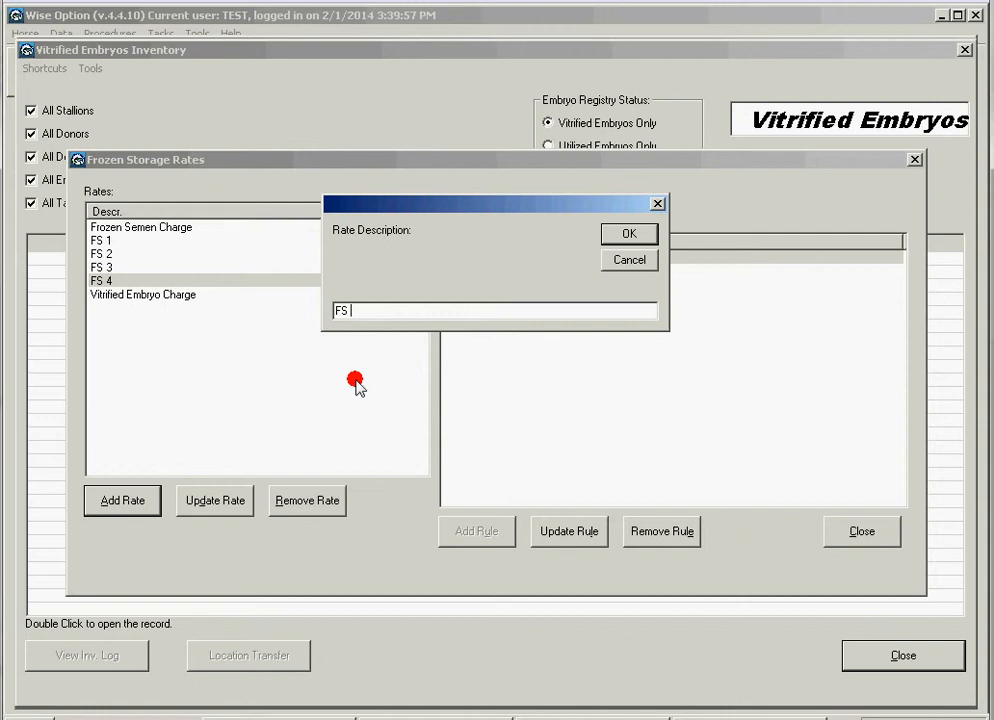
{"action": "key", "text": "Return"}
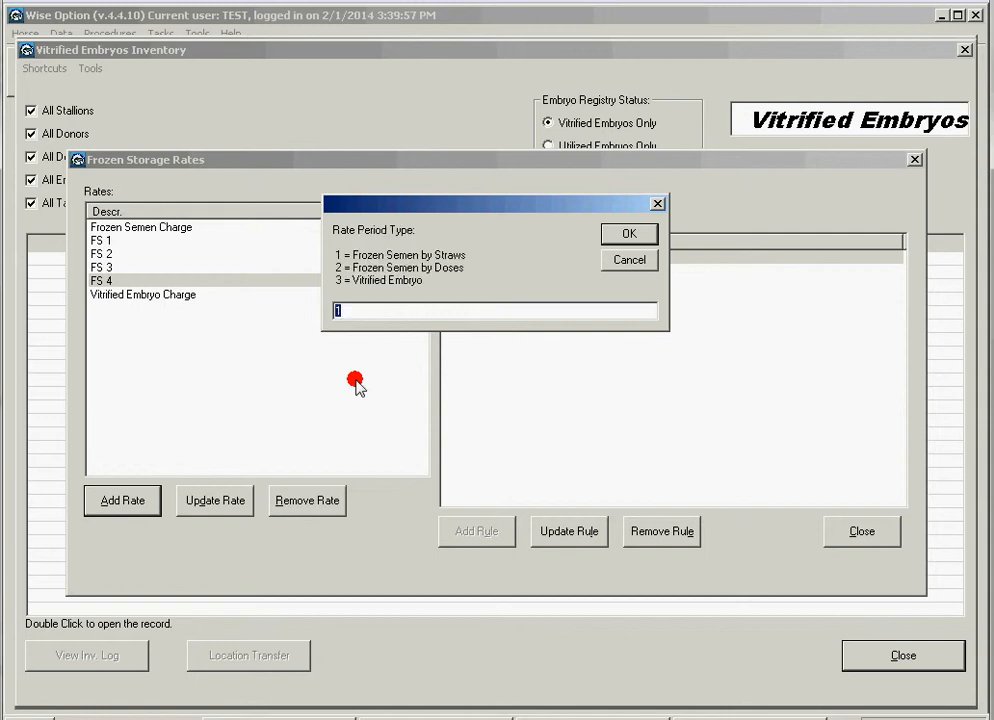
{"action": "type", "text": "2"}
{"action": "key", "text": "Return"}
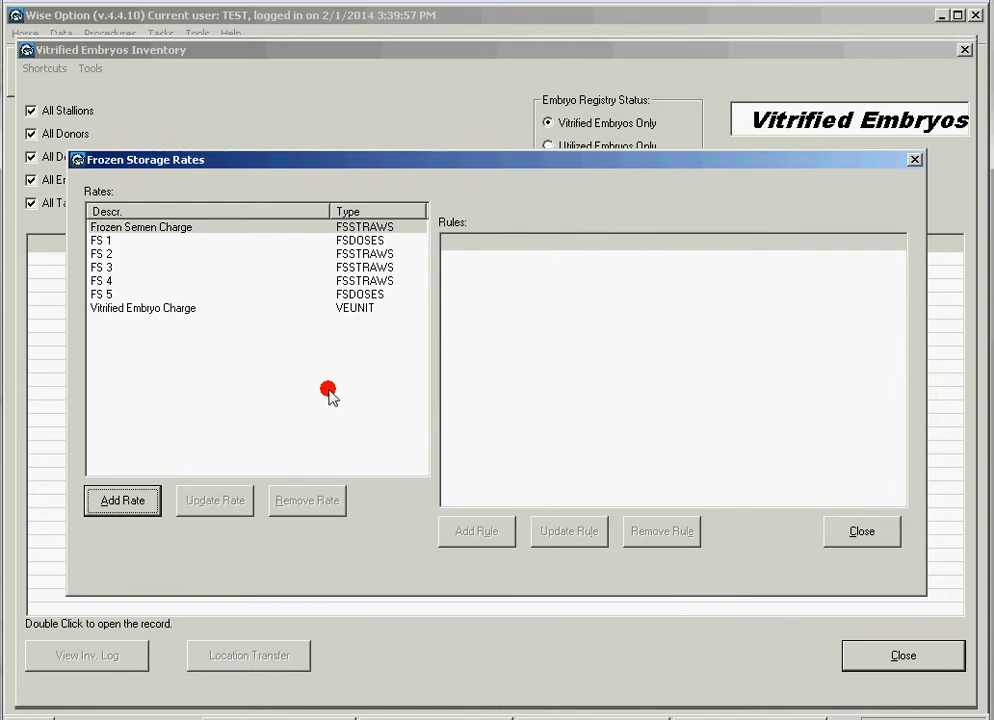
Step: Start a tiered rule for the FS 5 rate, without per-unit fee or static increments, with a flat price of 10 for level 1 to 100
{"action": "left_click", "coordinate": [108, 293]}
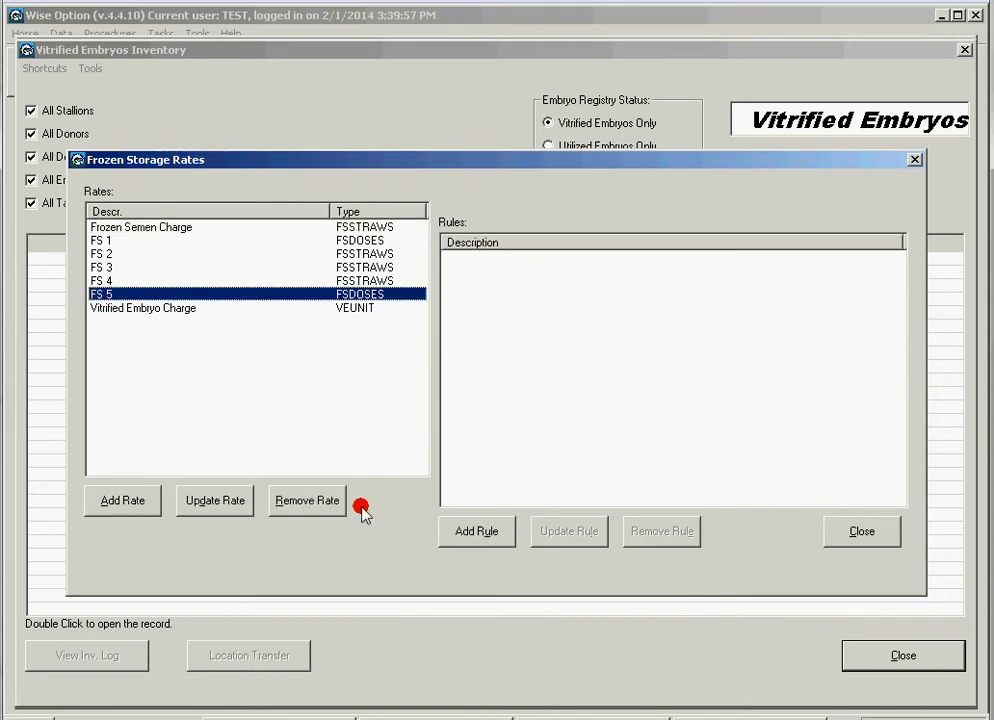
{"action": "left_click", "coordinate": [476, 531]}
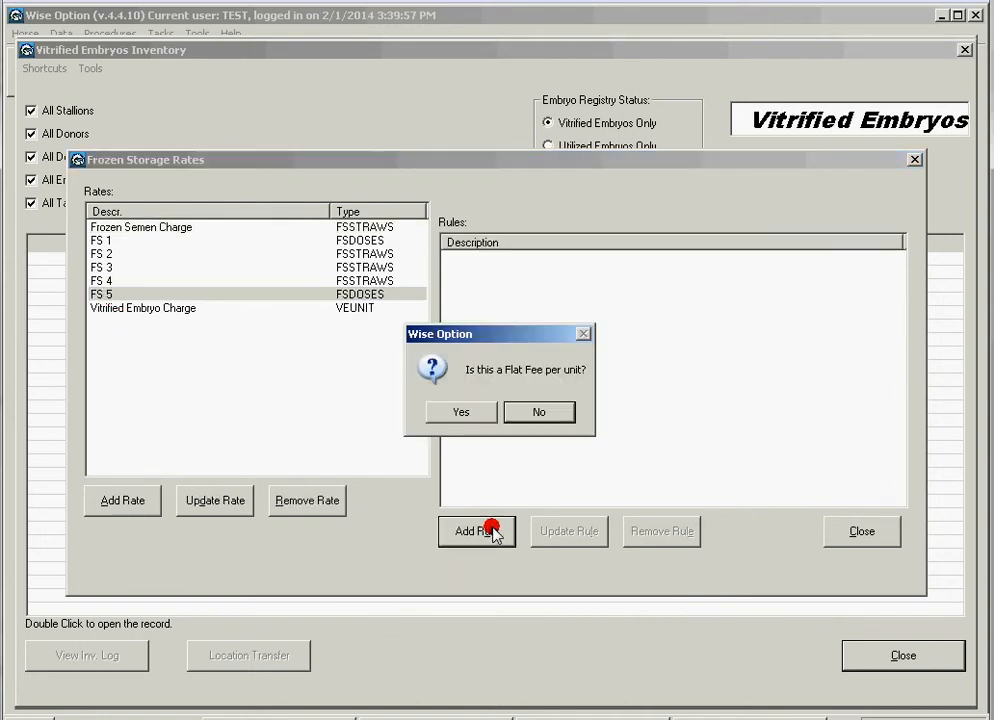
{"action": "left_click", "coordinate": [541, 412]}
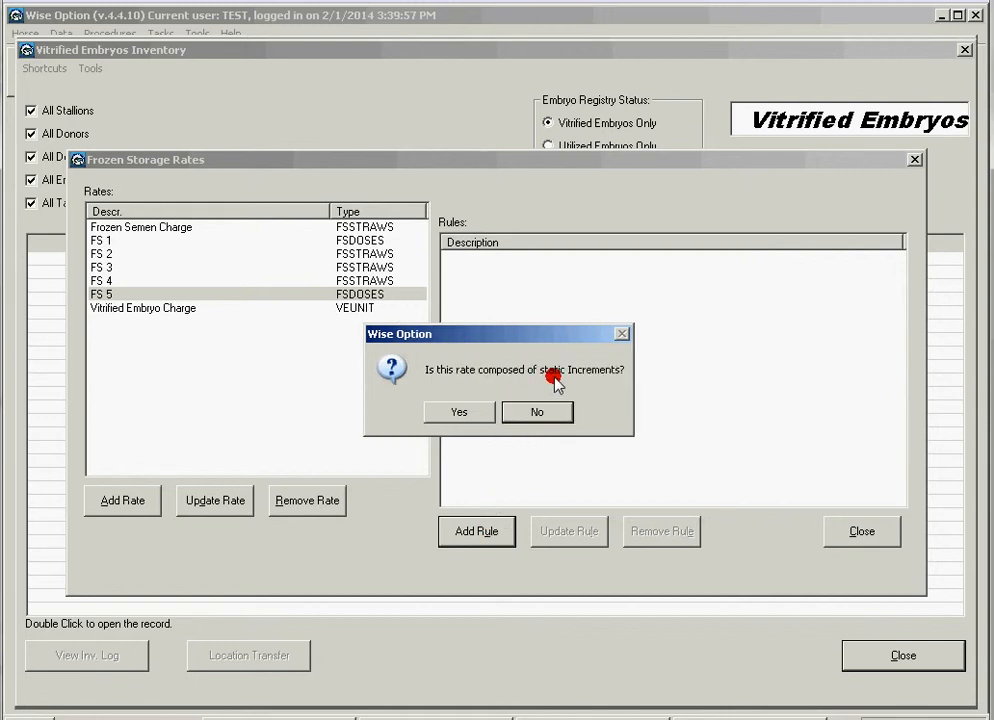
{"action": "left_click", "coordinate": [534, 411]}
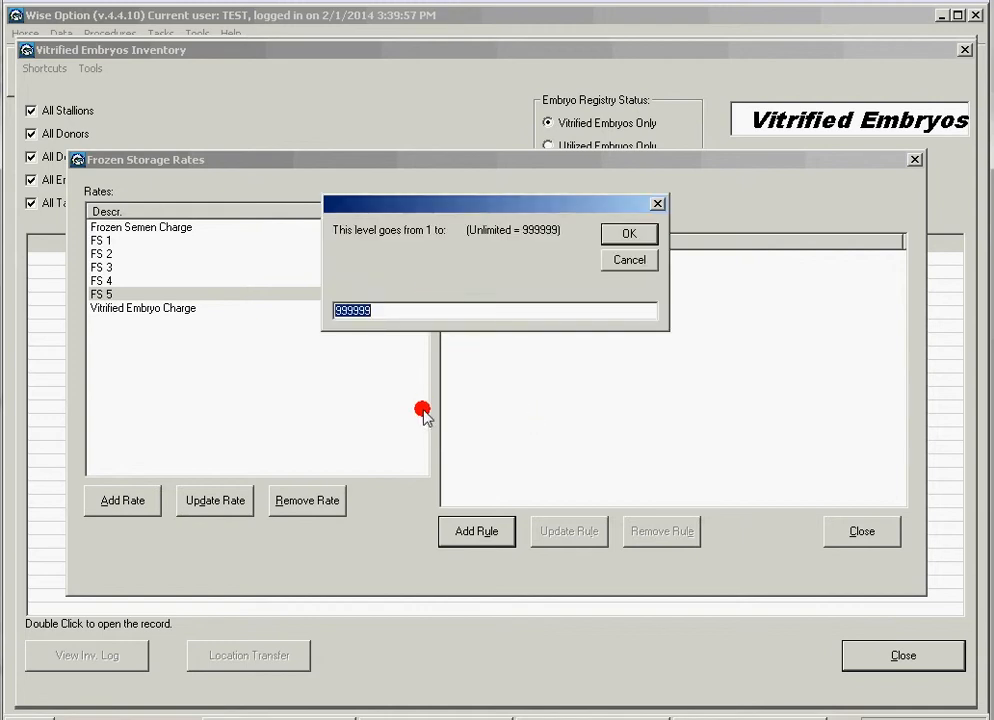
{"action": "type", "text": "100"}
{"action": "key", "text": "Return"}
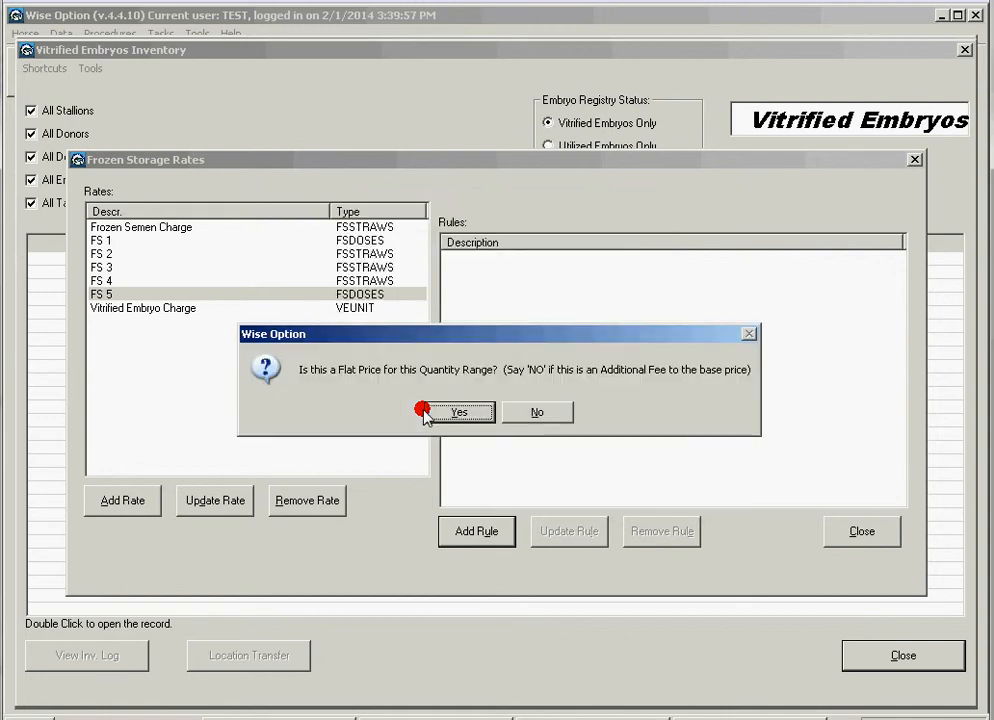
{"action": "left_click", "coordinate": [458, 412]}
{"action": "type", "text": "10"}
{"action": "key", "text": "Return"}
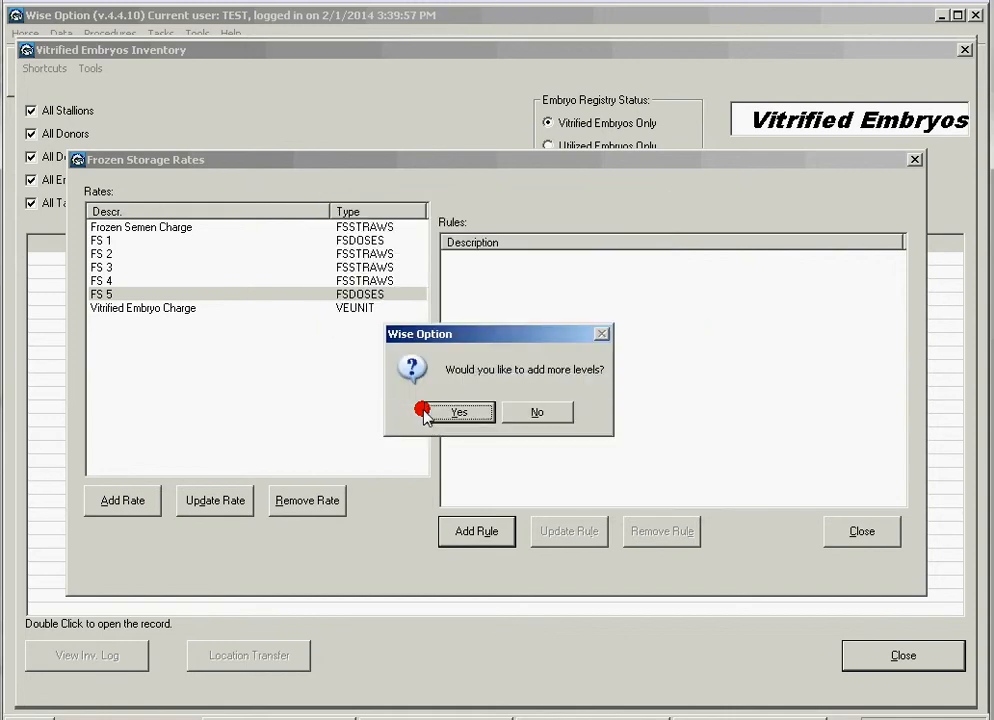
Step: Add another level to the FS 5 rule from 101 to 200 with a flat price of 30 for the range
{"action": "left_click", "coordinate": [423, 411]}
{"action": "type", "text": "20"}
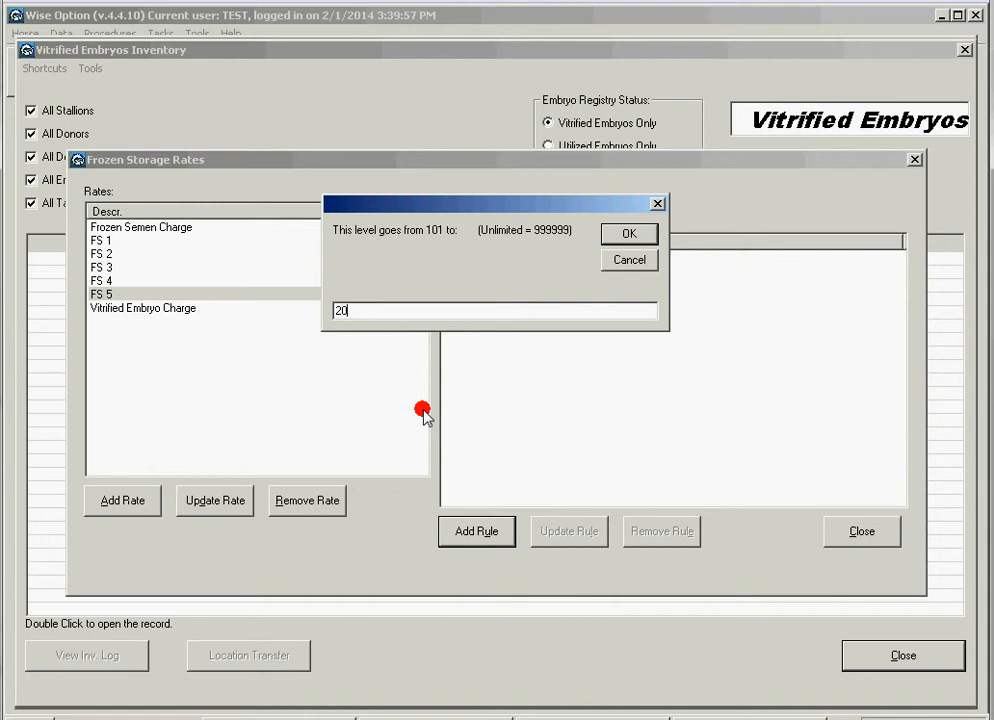
{"action": "key", "text": "Return"}
{"action": "left_click", "coordinate": [423, 411]}
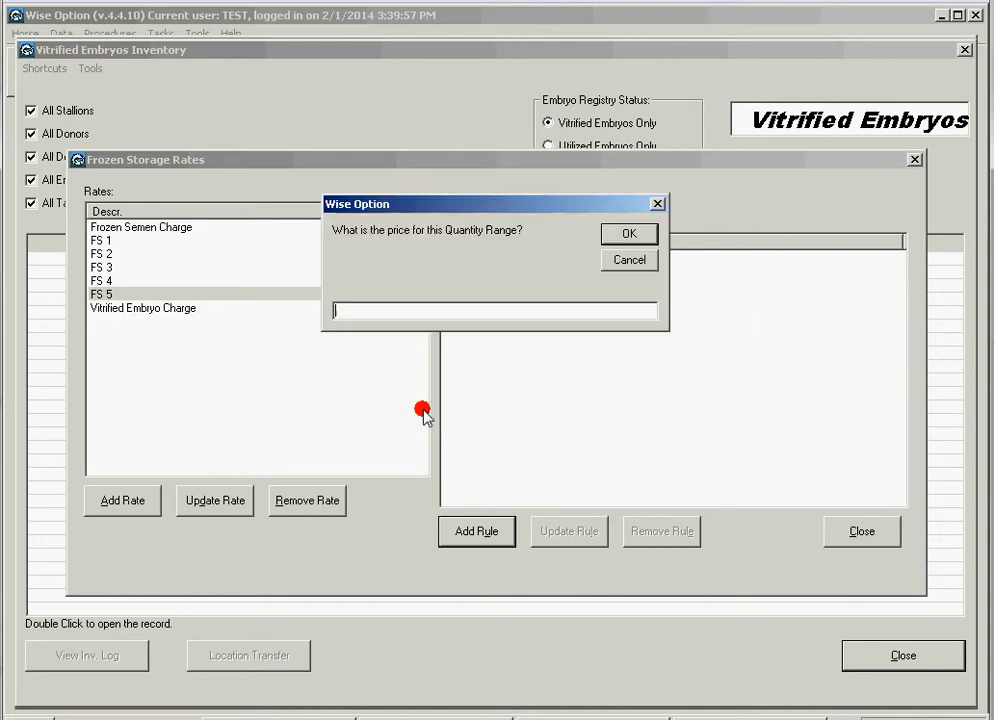
{"action": "type", "text": "30"}
{"action": "key", "text": "Return"}
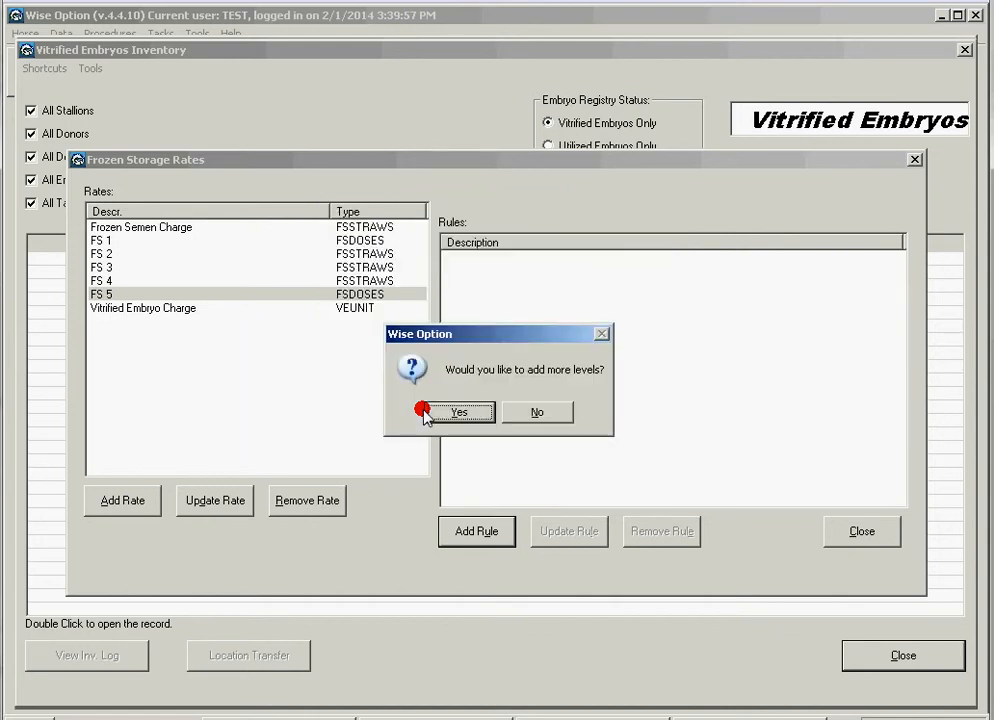
Step: Add a further level to the FS 5 rule from 201 to 400 with a flat price of 80 for the range
{"action": "left_click", "coordinate": [423, 411]}
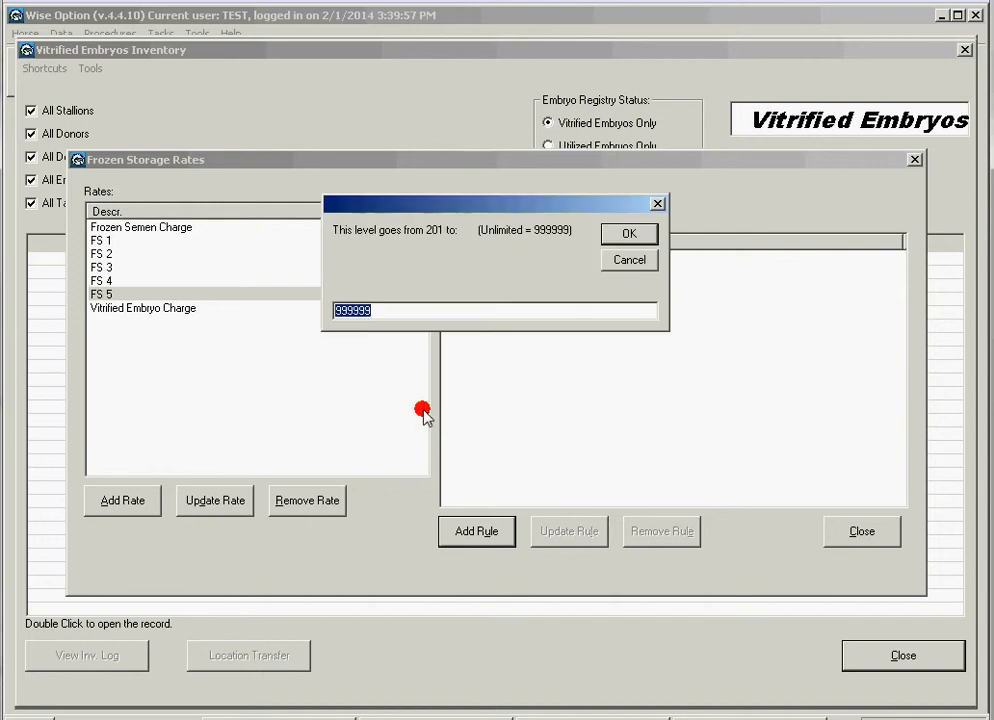
{"action": "type", "text": "400"}
{"action": "key", "text": "Return"}
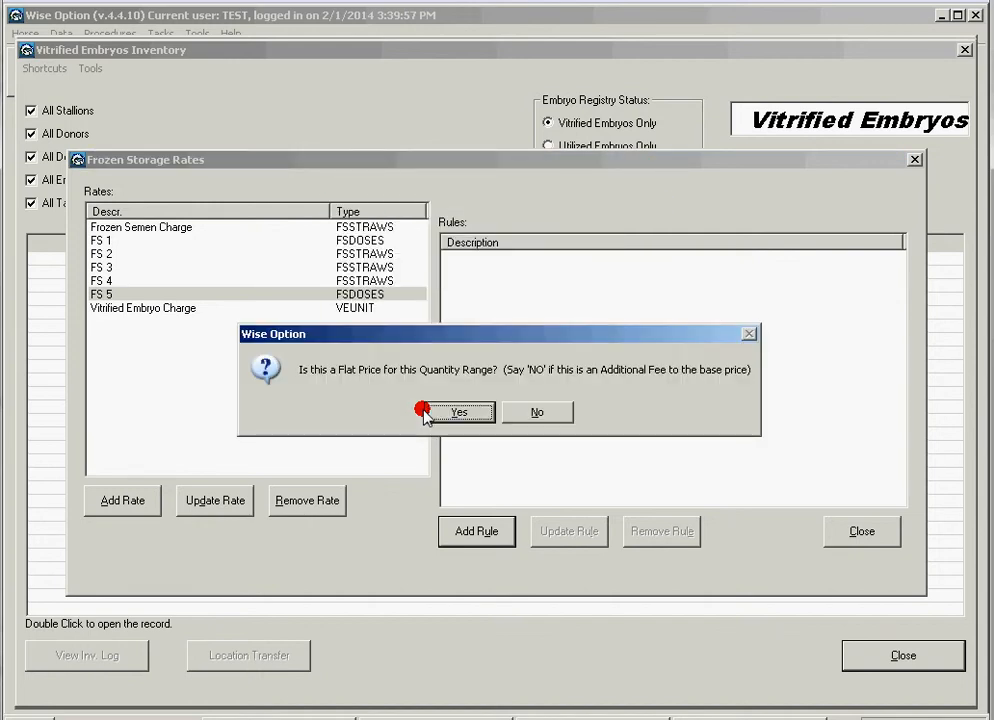
{"action": "left_click", "coordinate": [423, 411]}
{"action": "type", "text": "80"}
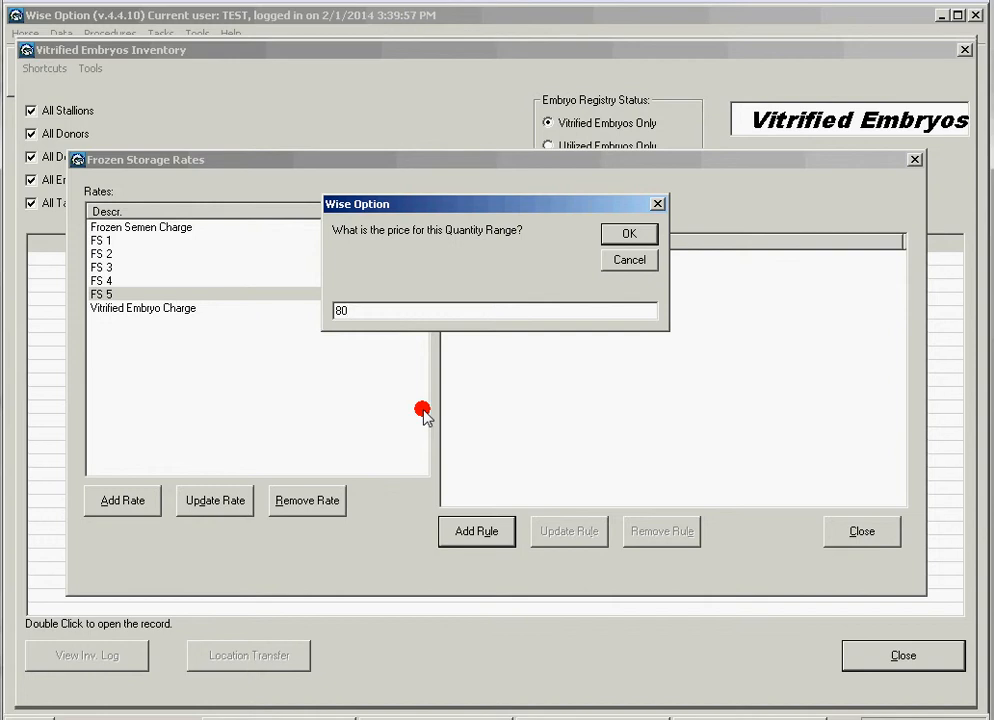
{"action": "key", "text": "Return"}
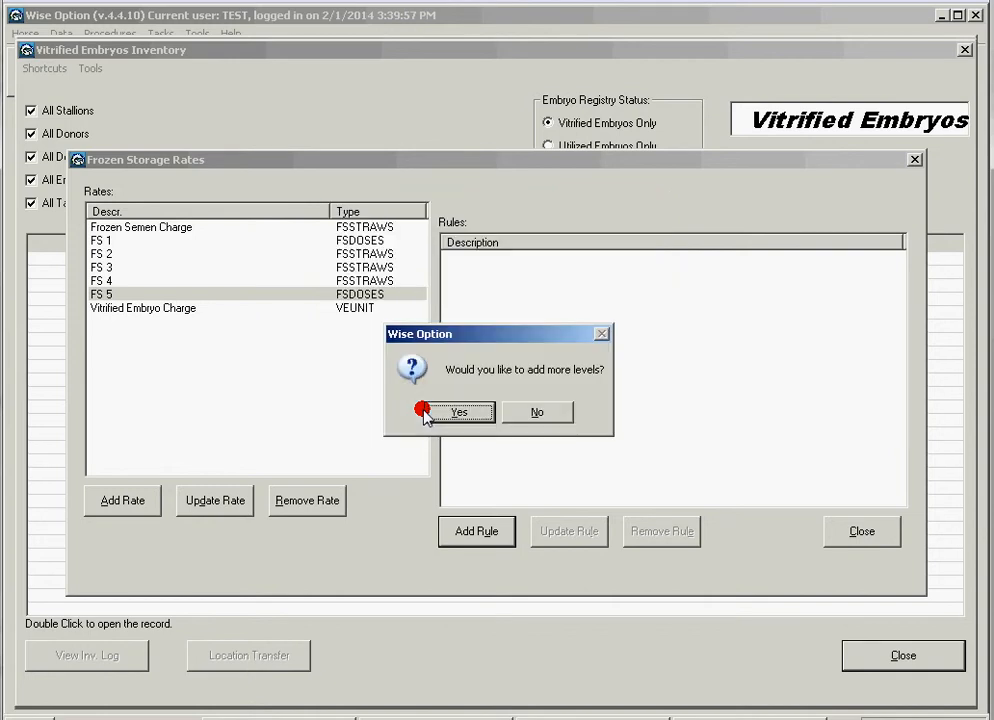
Step: Finish the FS 5 rule with static increments from 401 on, using 10 units per increment at a price of 3
{"action": "left_click", "coordinate": [423, 411]}
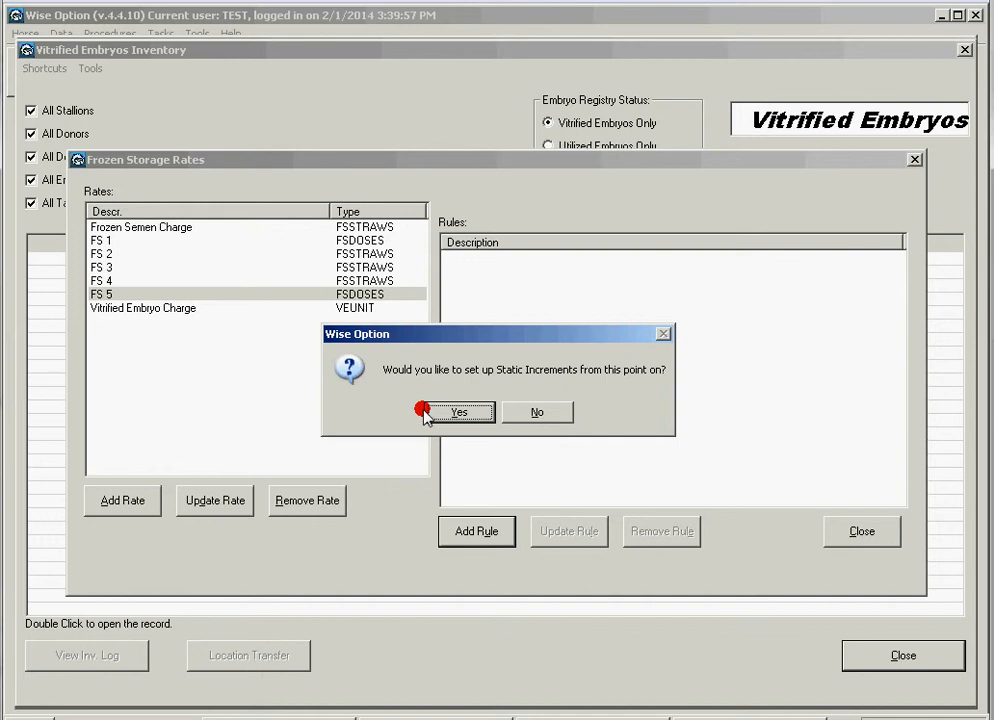
{"action": "left_click", "coordinate": [424, 411]}
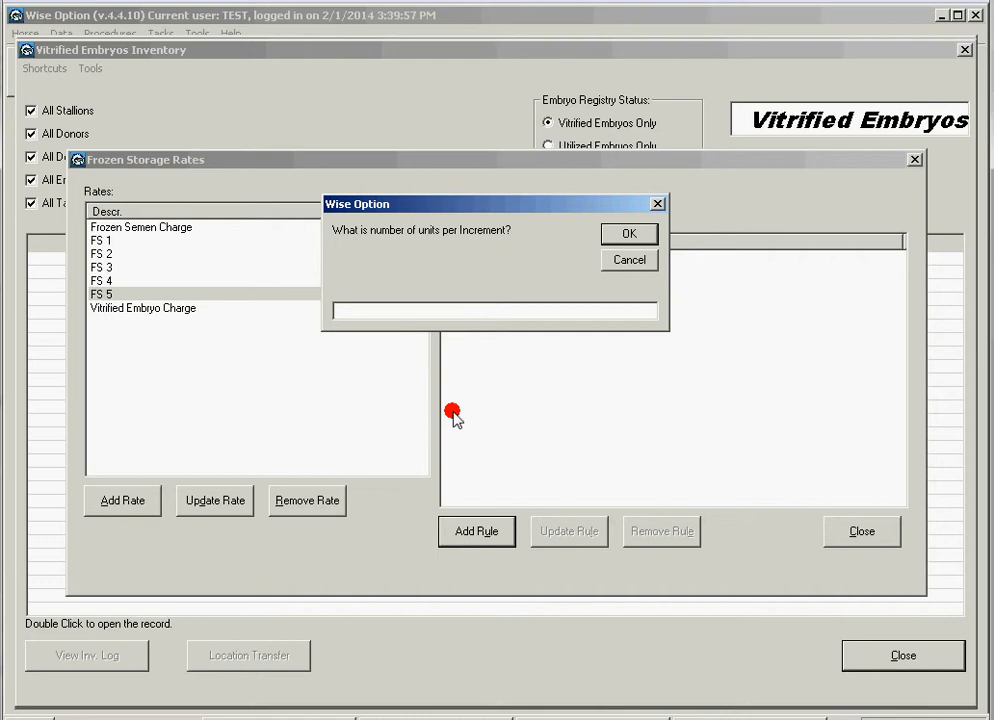
{"action": "type", "text": "10"}
{"action": "key", "text": "Return"}
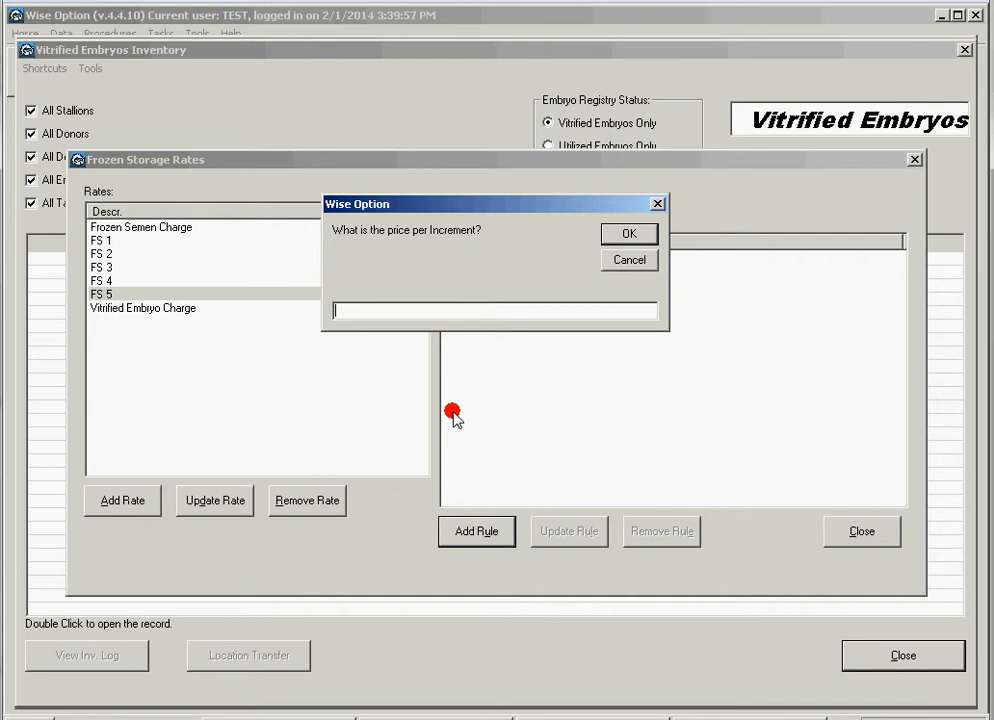
{"action": "type", "text": "3"}
{"action": "key", "text": "Return"}
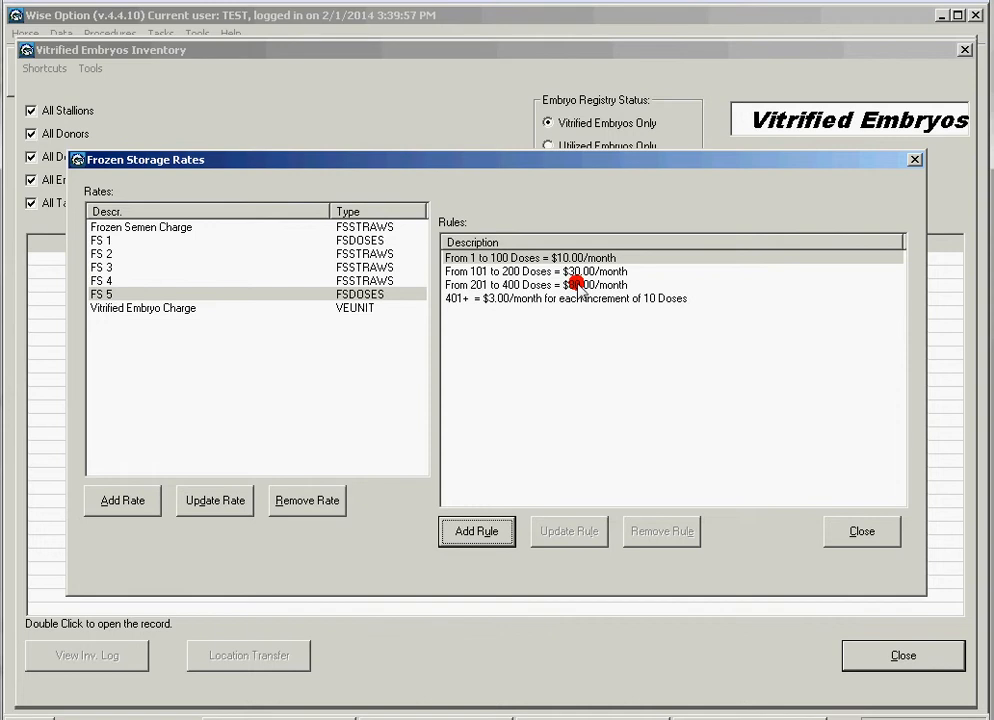
Step: Review the FS 5 pricing levels one by one, comparing the 201 to 400 doses level with the incremental level above 400
{"action": "left_click", "coordinate": [605, 258]}
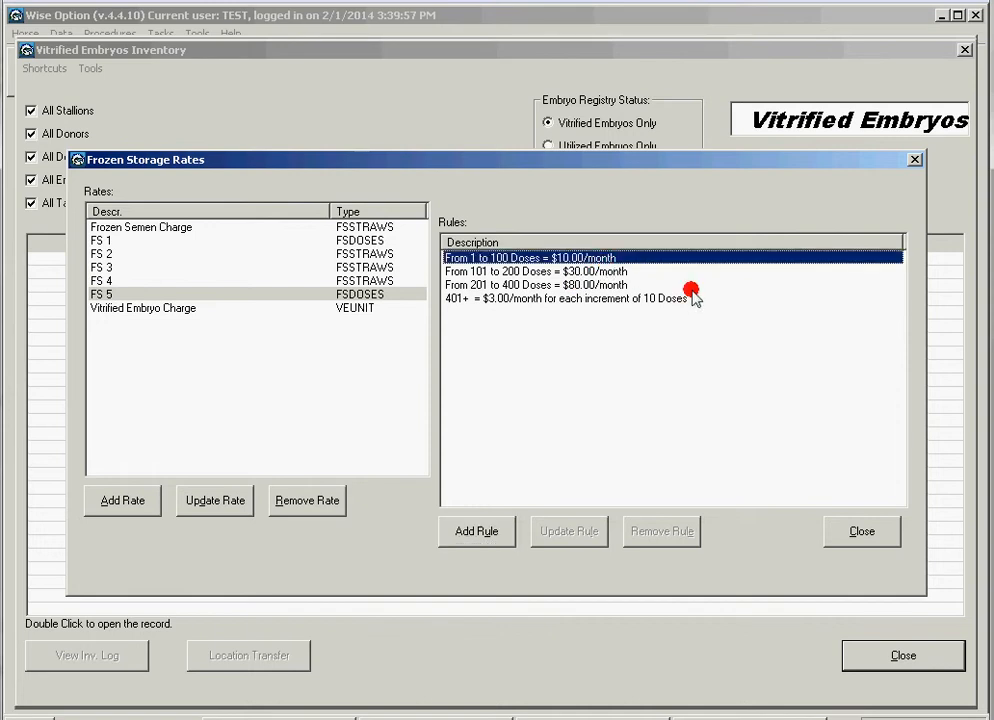
{"action": "left_click", "coordinate": [513, 272]}
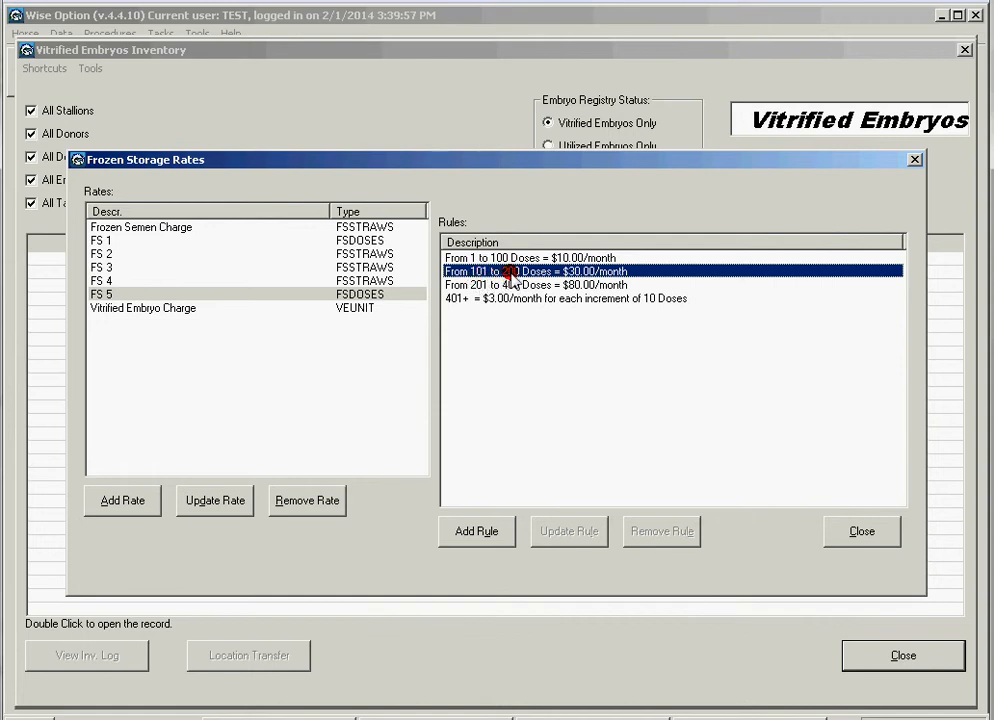
{"action": "left_click", "coordinate": [484, 286]}
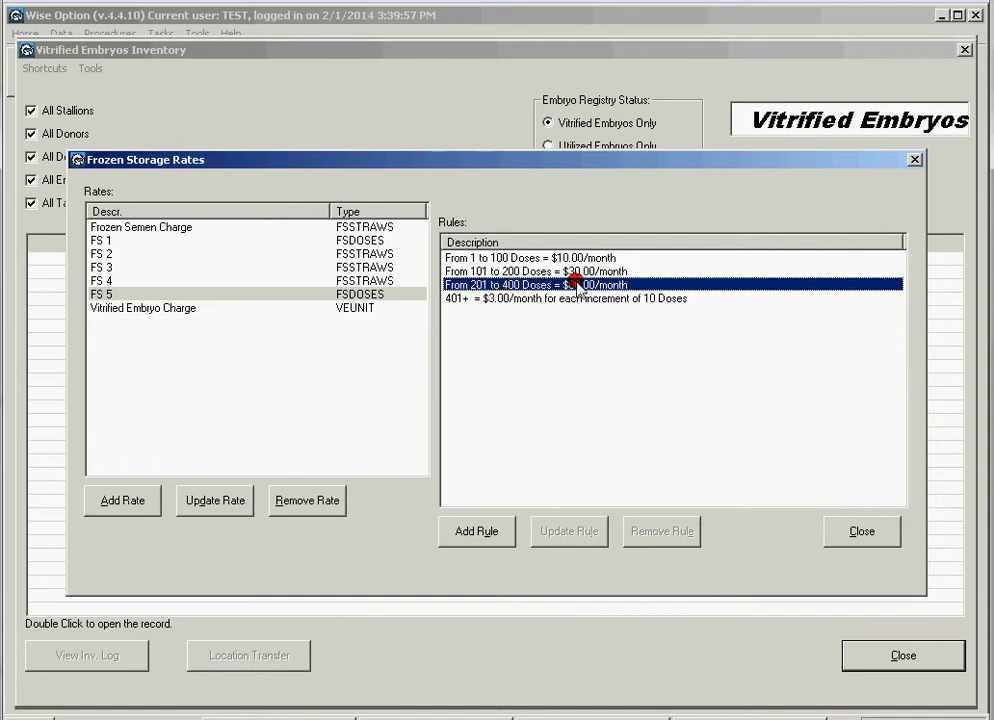
{"action": "left_click", "coordinate": [505, 299]}
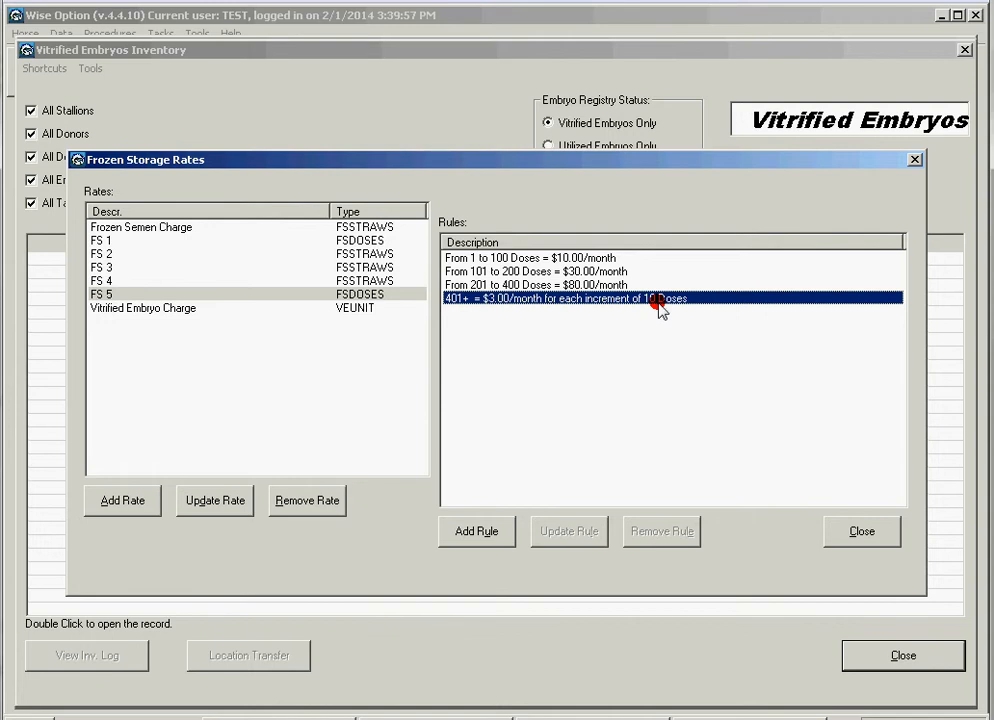
{"action": "left_click", "coordinate": [589, 286]}
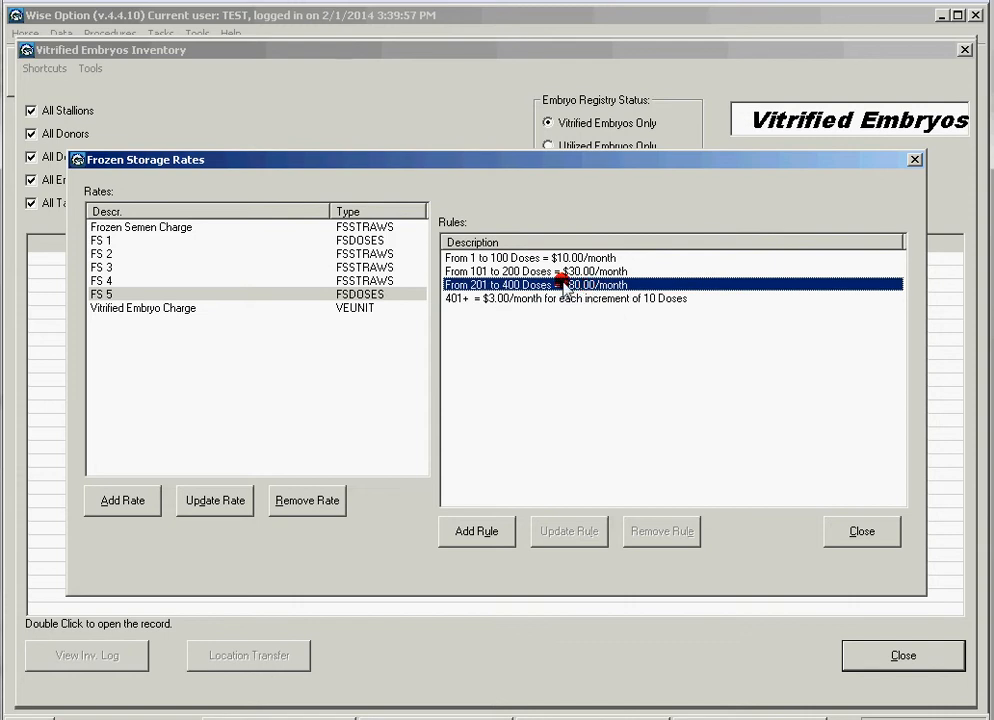
{"action": "left_click", "coordinate": [509, 299]}
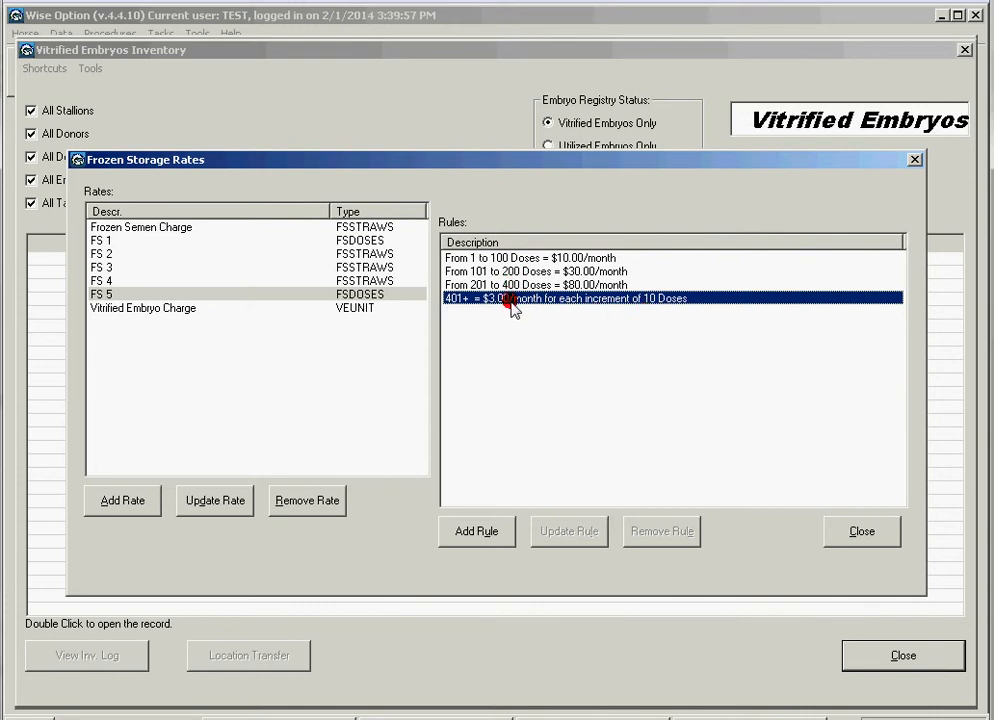
Step: Compare the FS 5 levels for 101 to 200, 201 to 400 and 401+ doses, and check the Vitrified Embryo Charge rule
{"action": "left_click", "coordinate": [583, 286]}
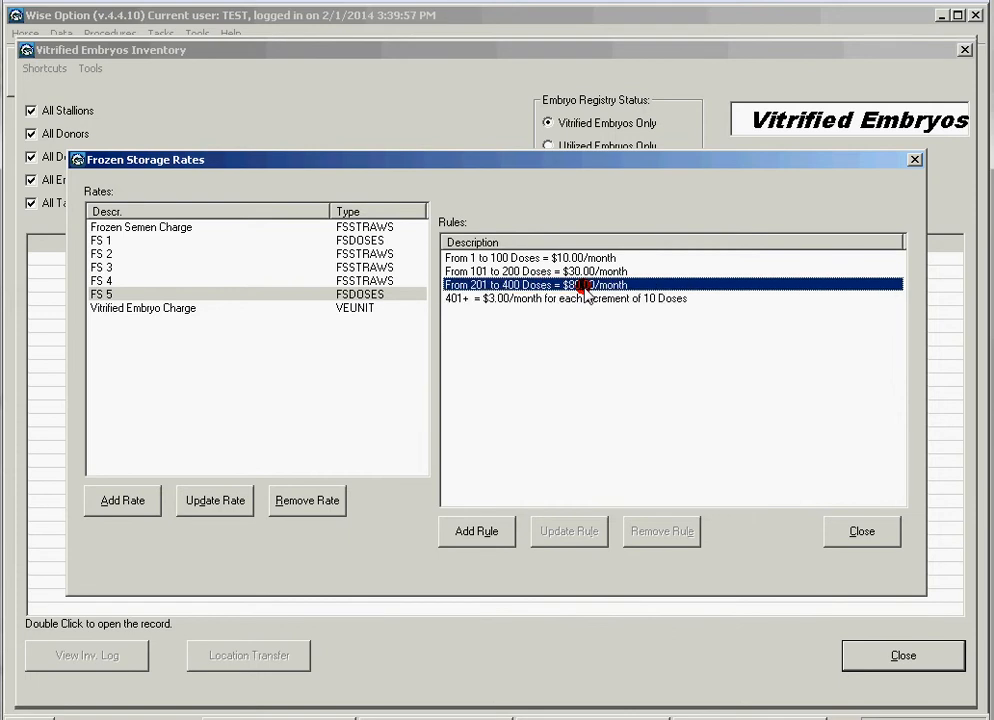
{"action": "left_click", "coordinate": [492, 300]}
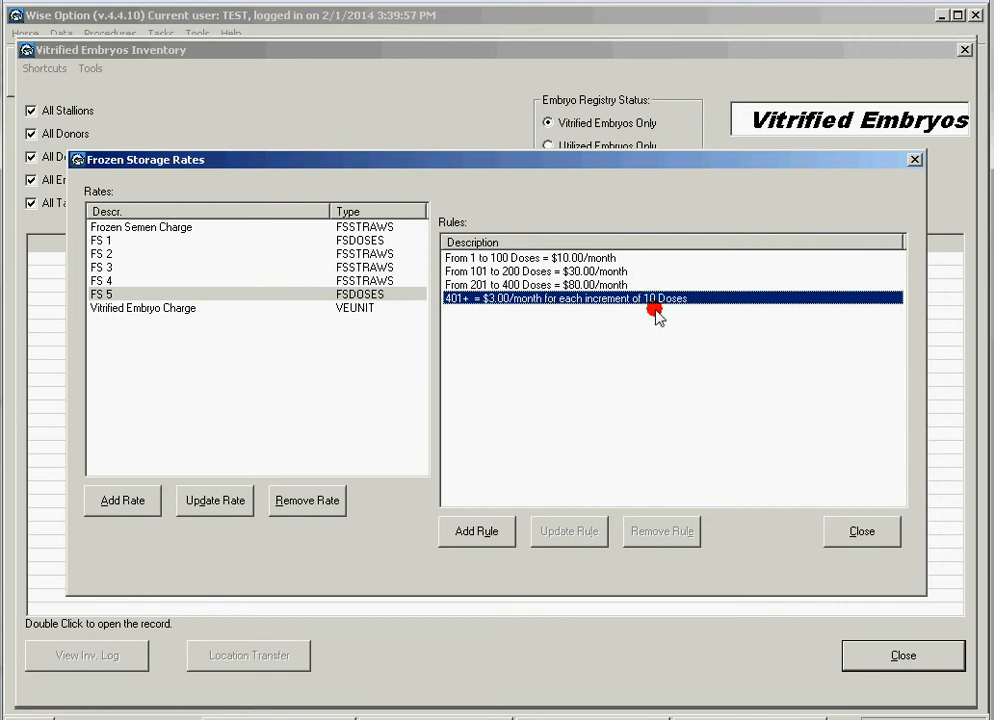
{"action": "left_click", "coordinate": [600, 285]}
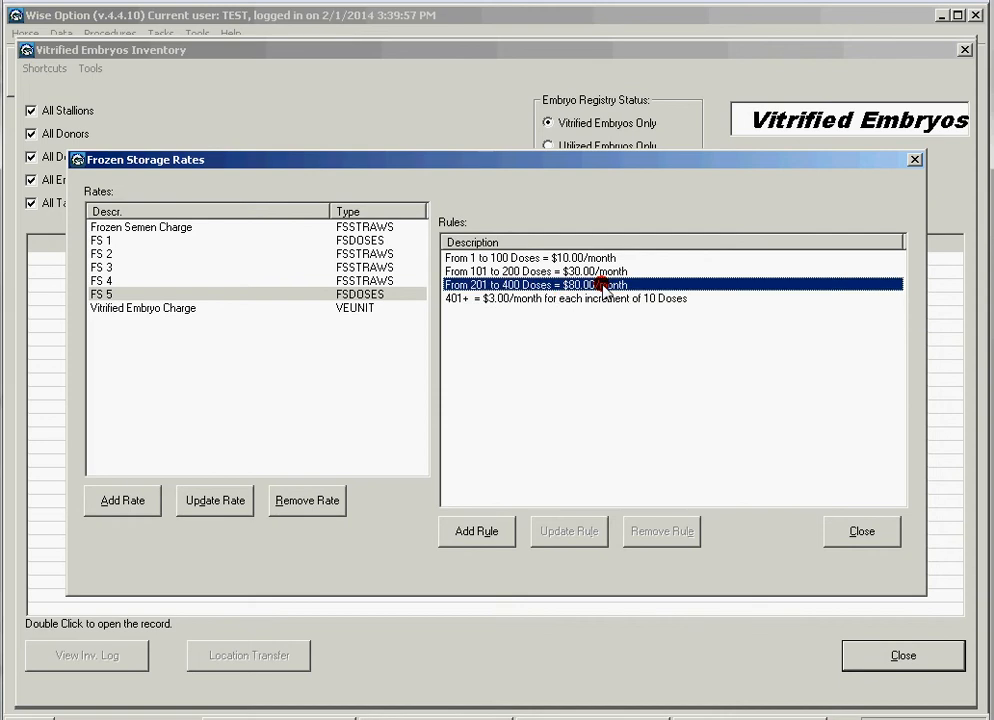
{"action": "left_click", "coordinate": [524, 299]}
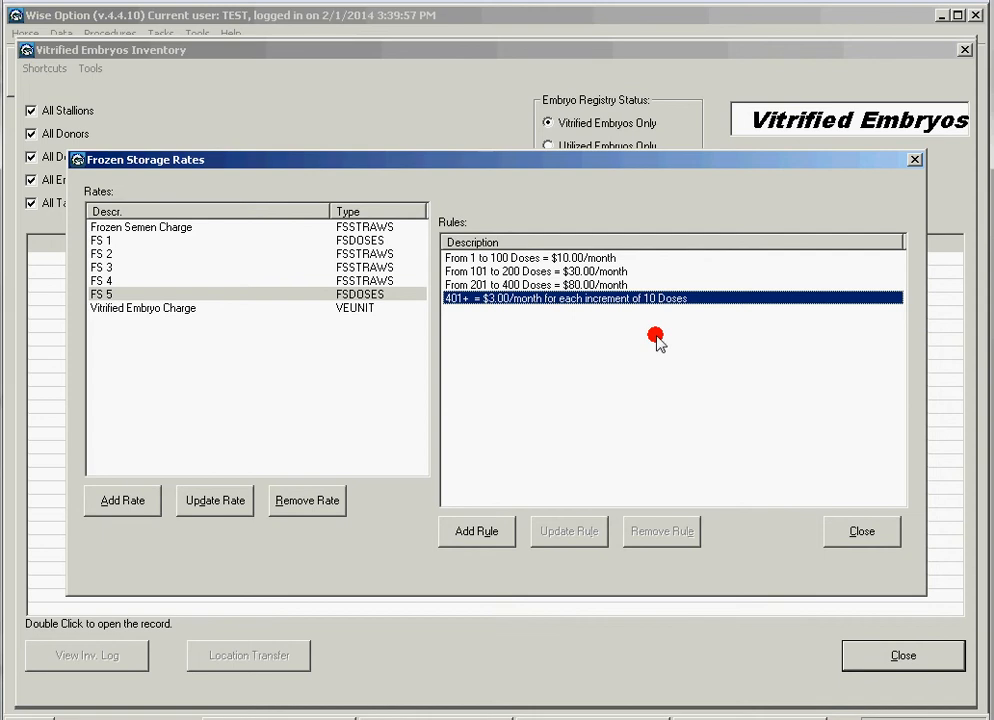
{"action": "left_click", "coordinate": [570, 285]}
{"action": "left_click", "coordinate": [553, 272]}
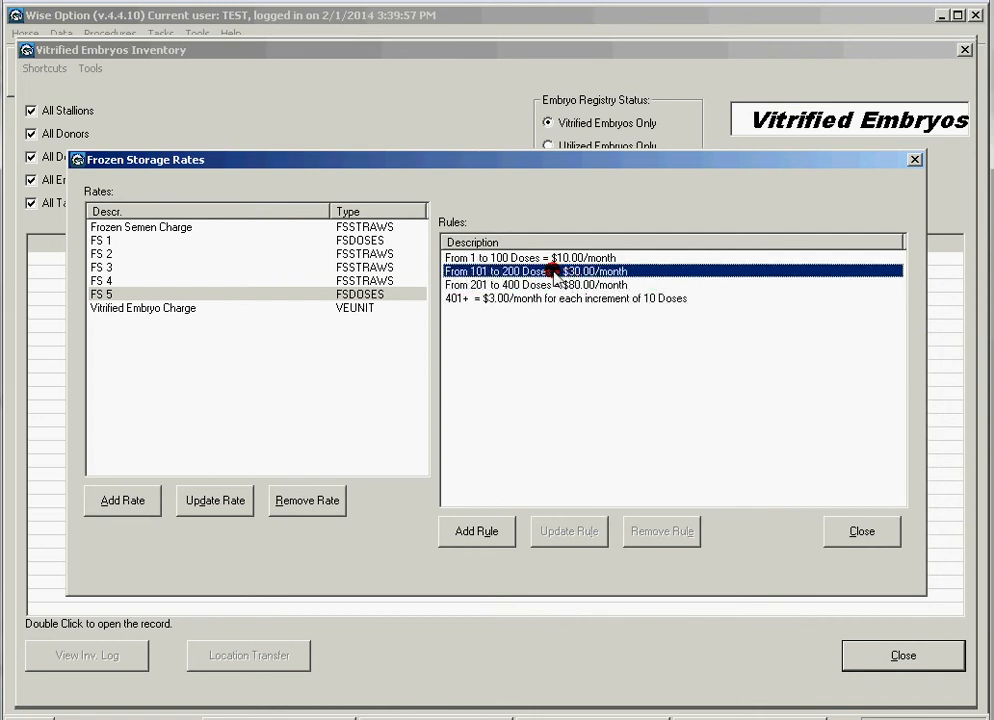
{"action": "left_click", "coordinate": [138, 309]}
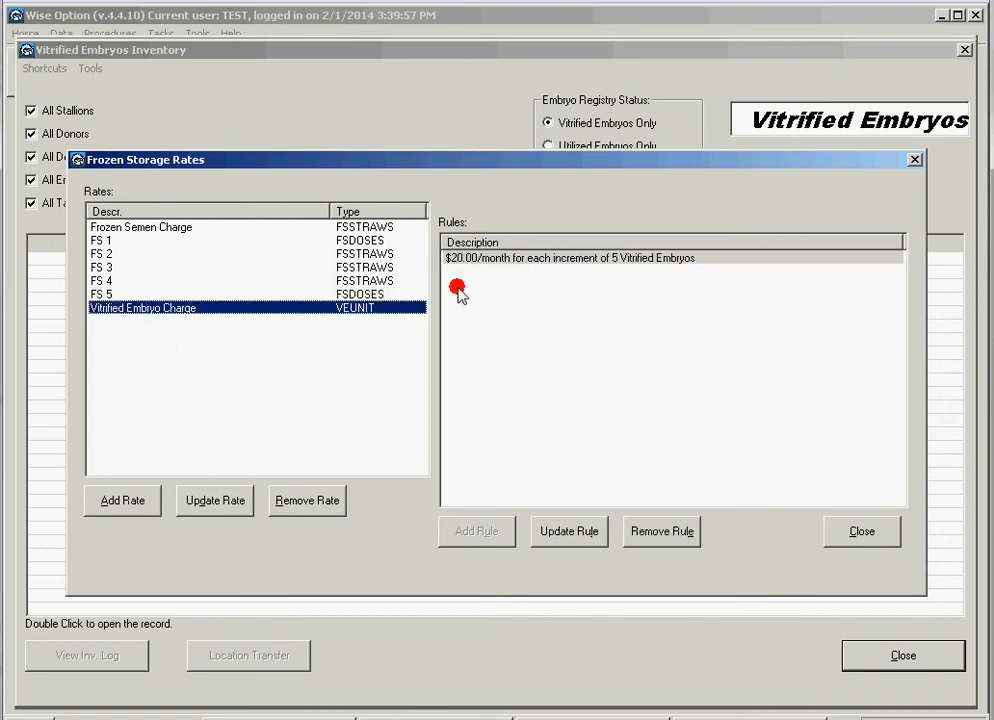
{"action": "left_click", "coordinate": [488, 272]}
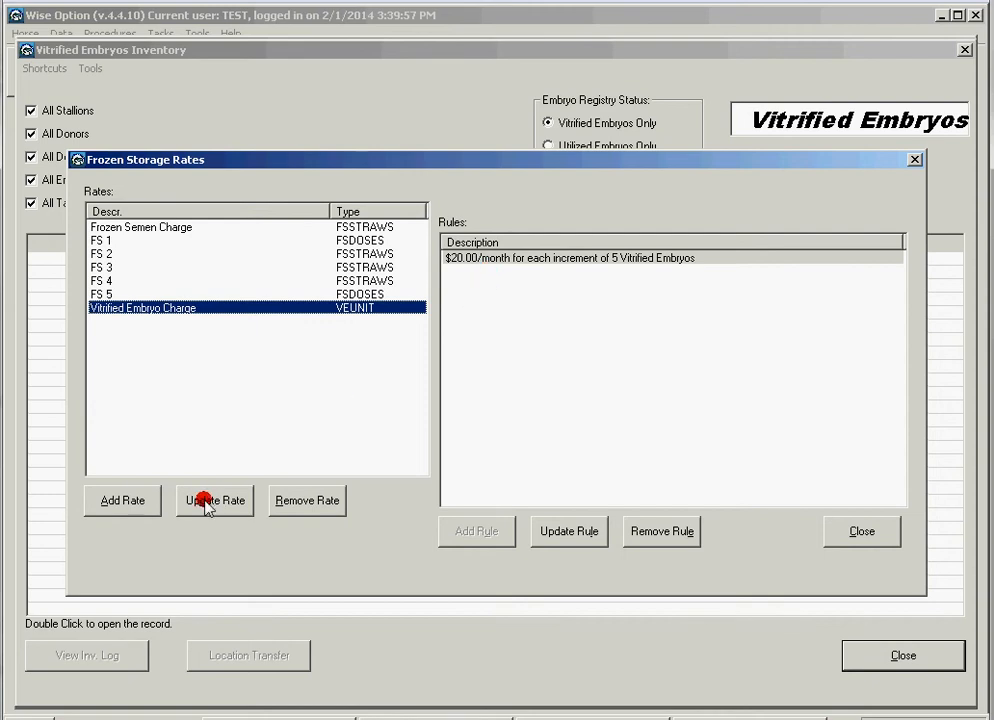
Step: Add a storage rate named VE 2 with rate period type 3, Vitrified Embryo
{"action": "left_click", "coordinate": [142, 501]}
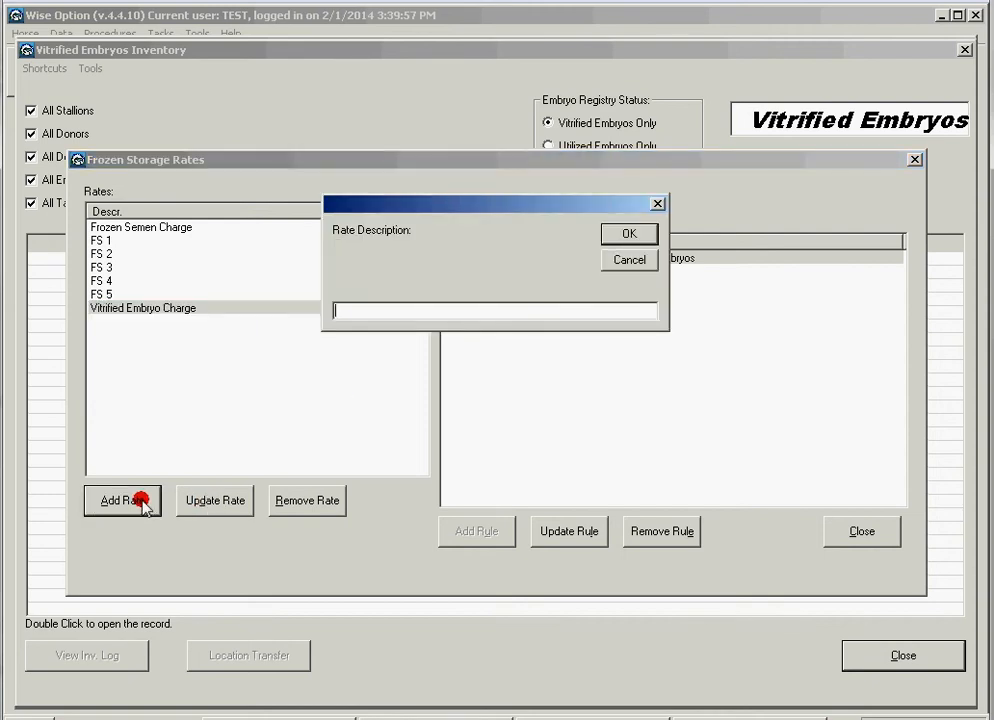
{"action": "type", "text": "VE 2"}
{"action": "key", "text": "Return"}
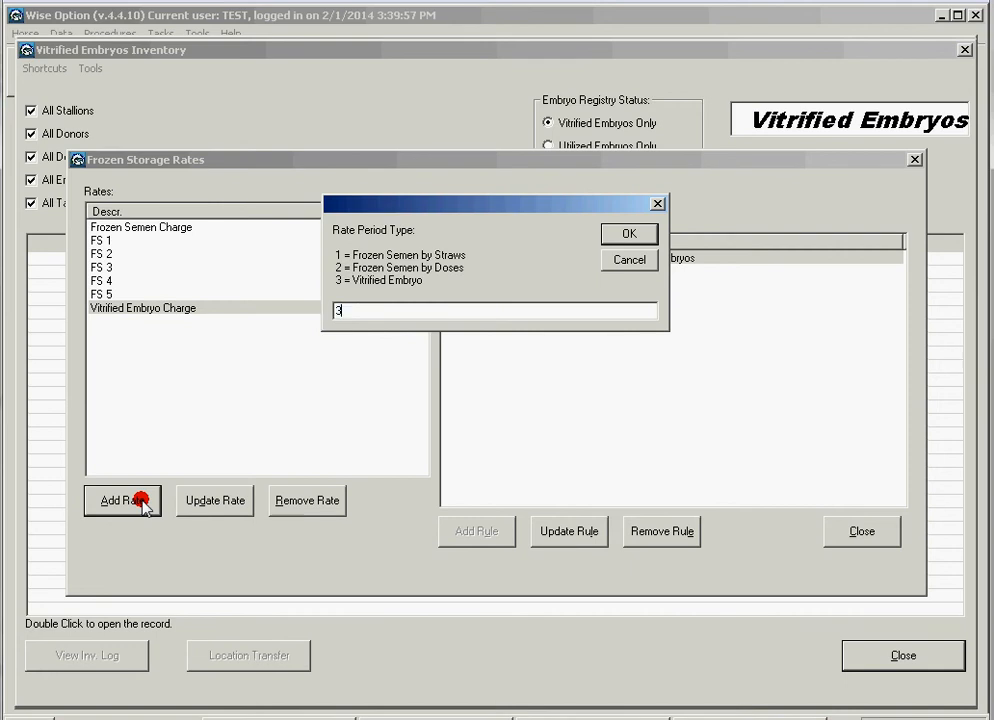
{"action": "type", "text": "3"}
{"action": "key", "text": "Return"}
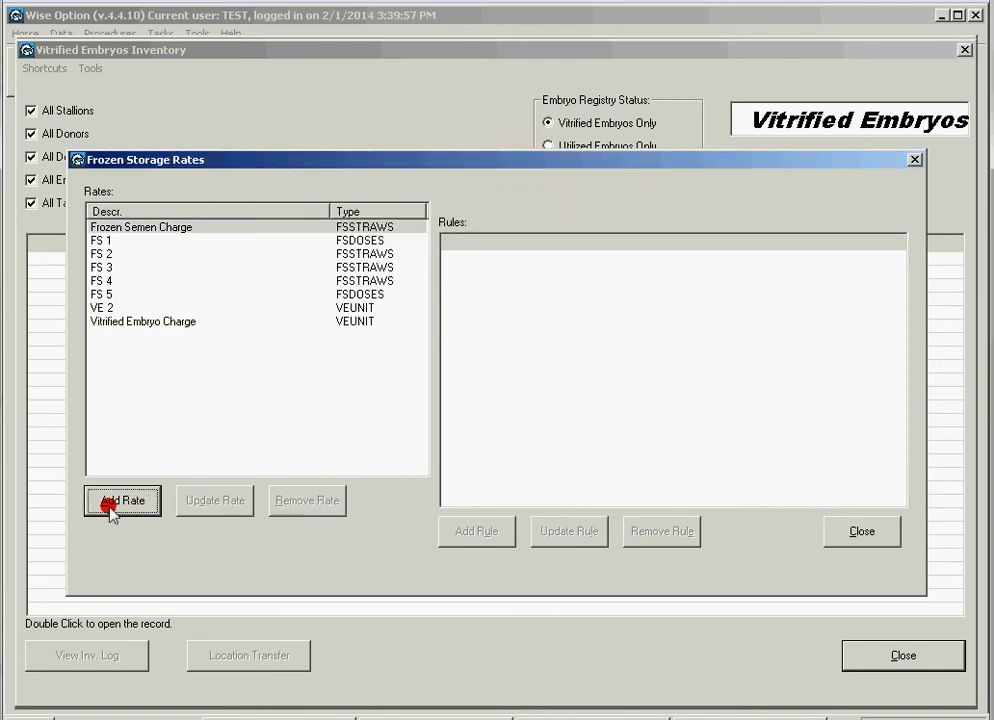
Step: Add a rule to the VE 2 rate as a flat fee per unit at a price of 6
{"action": "left_click", "coordinate": [115, 307]}
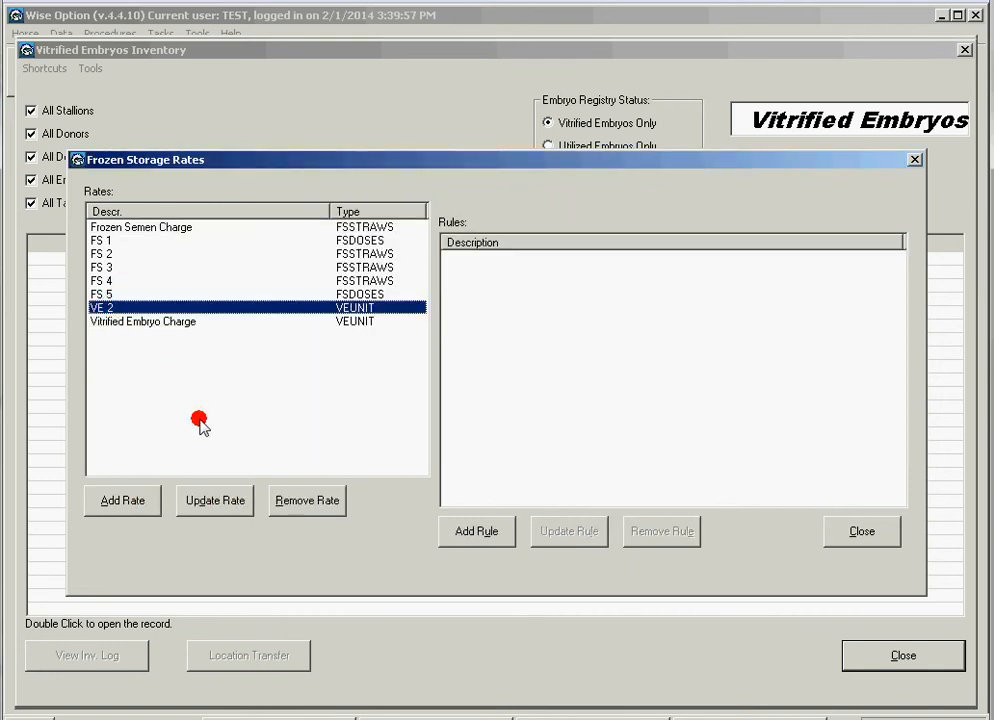
{"action": "left_click", "coordinate": [464, 529]}
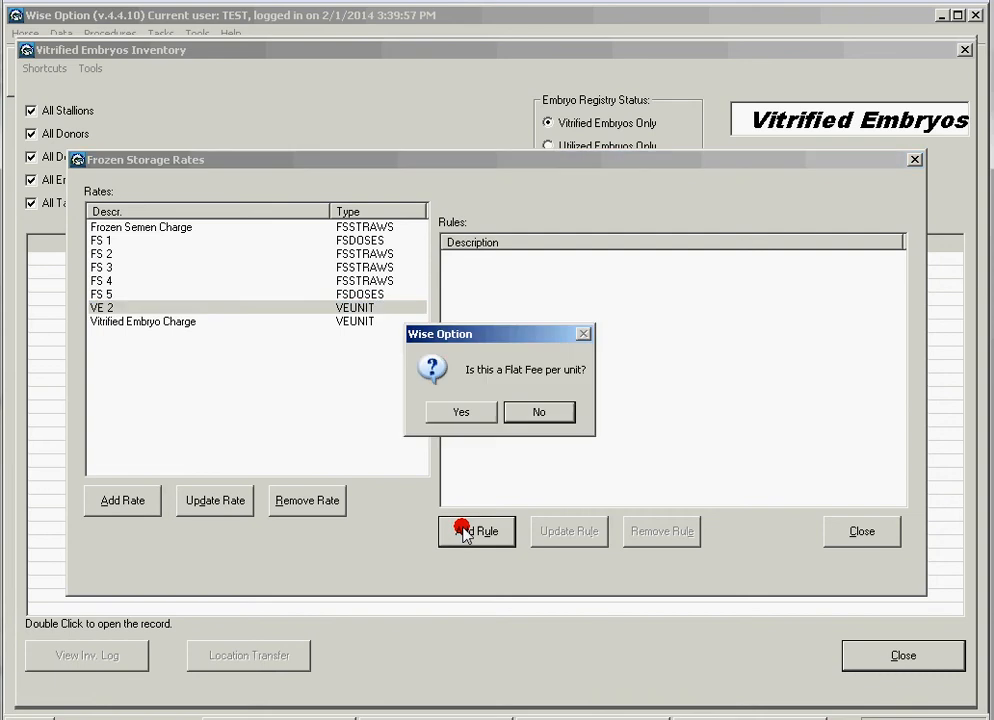
{"action": "left_click", "coordinate": [480, 416]}
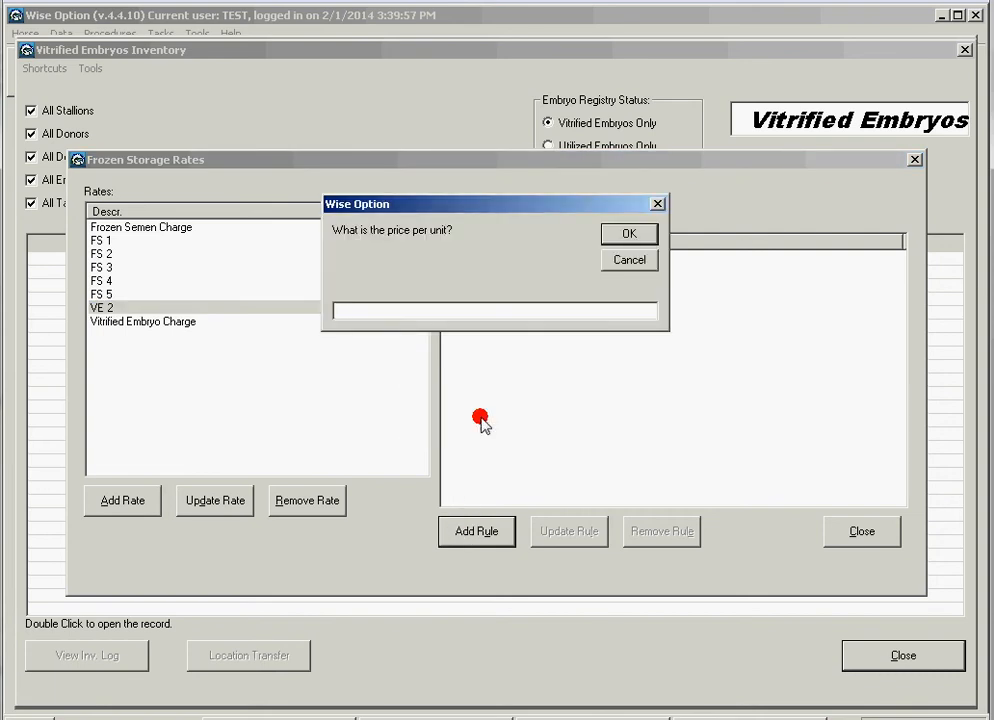
{"action": "type", "text": "6"}
{"action": "key", "text": "Return"}
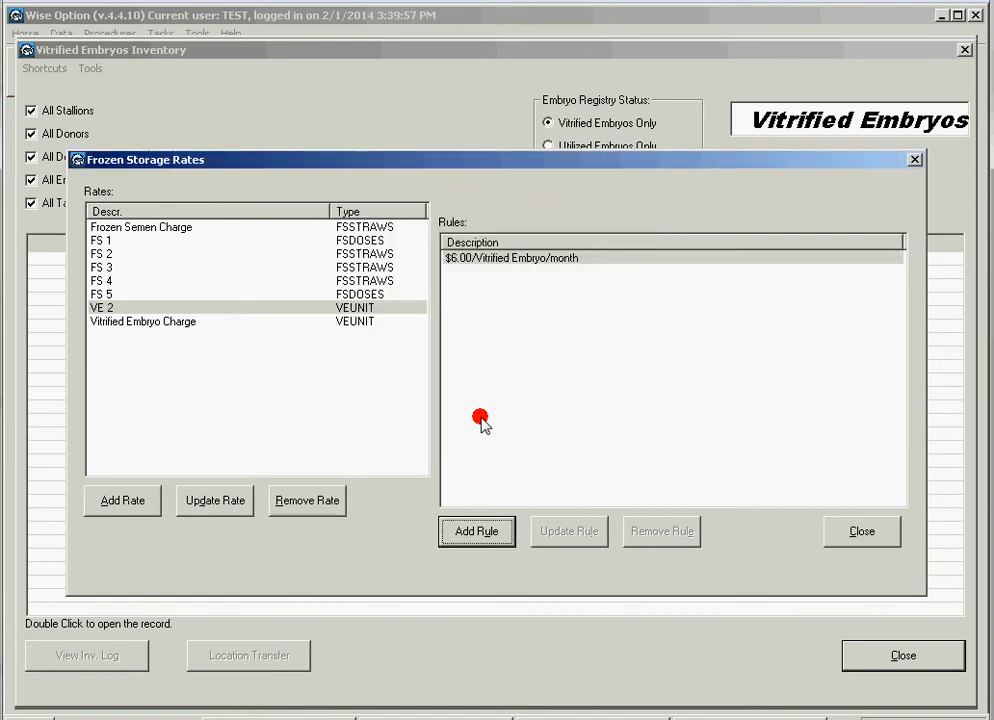
Step: Check the Frozen Semen Charge rule, and close the storage rates and embryo inventory to return to the main window
{"action": "left_click", "coordinate": [121, 228]}
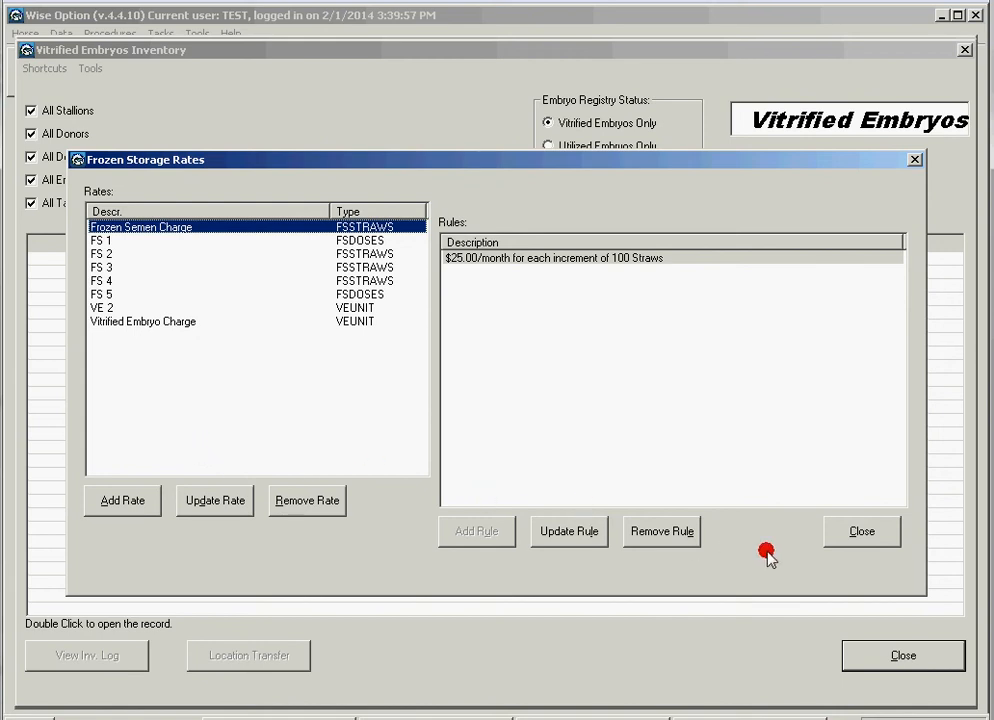
{"action": "left_click", "coordinate": [840, 531]}
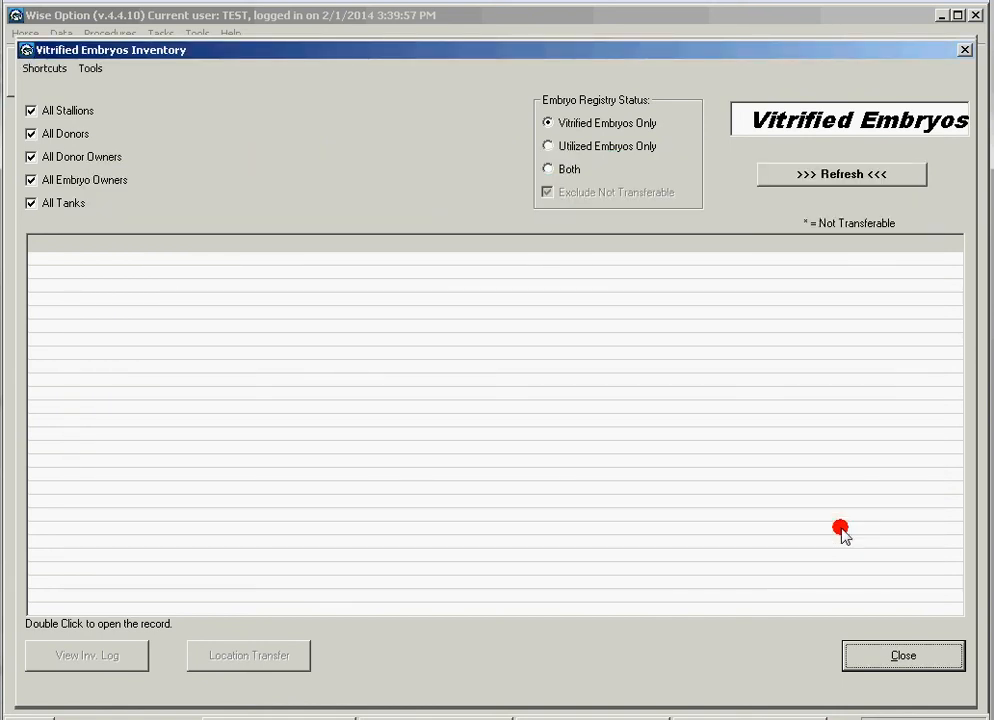
{"action": "key", "text": "Escape"}
{"action": "key", "text": "Escape"}
{"action": "key", "text": "Escape"}
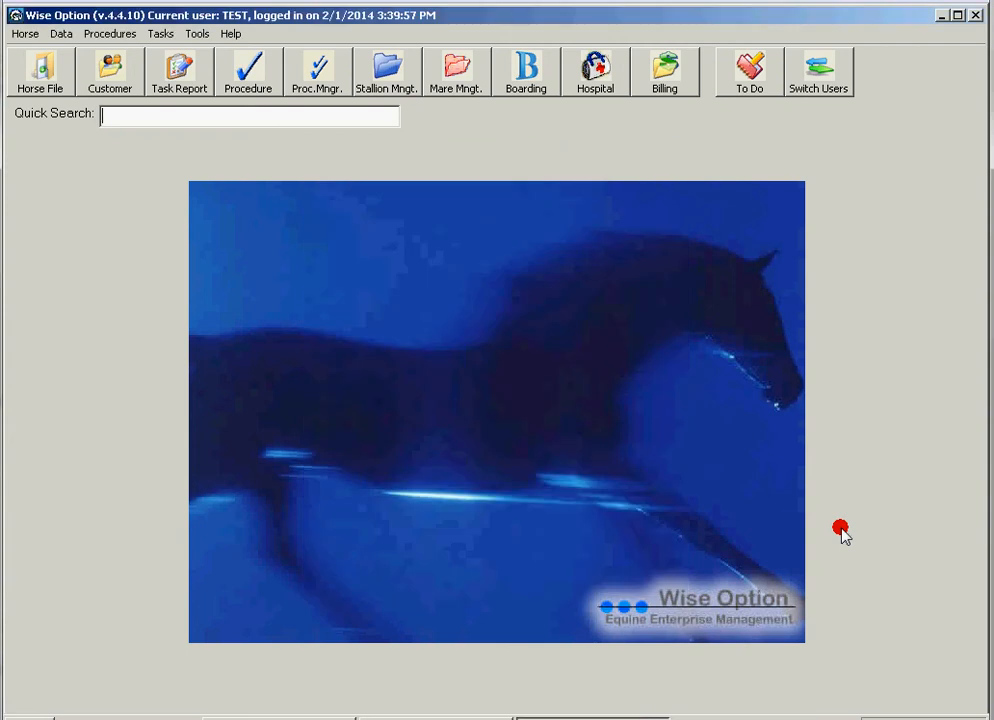
Step: Look over the Frozen Storage billing options in the billing checklist, and return to the main window
{"action": "left_click", "coordinate": [662, 92]}
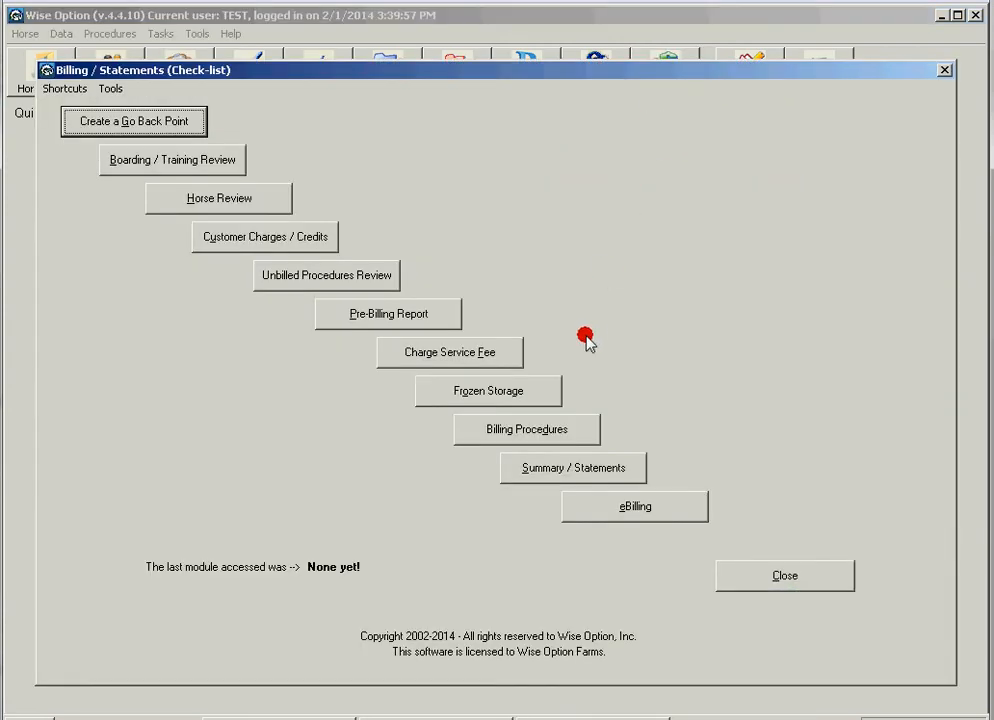
{"action": "left_click", "coordinate": [541, 390]}
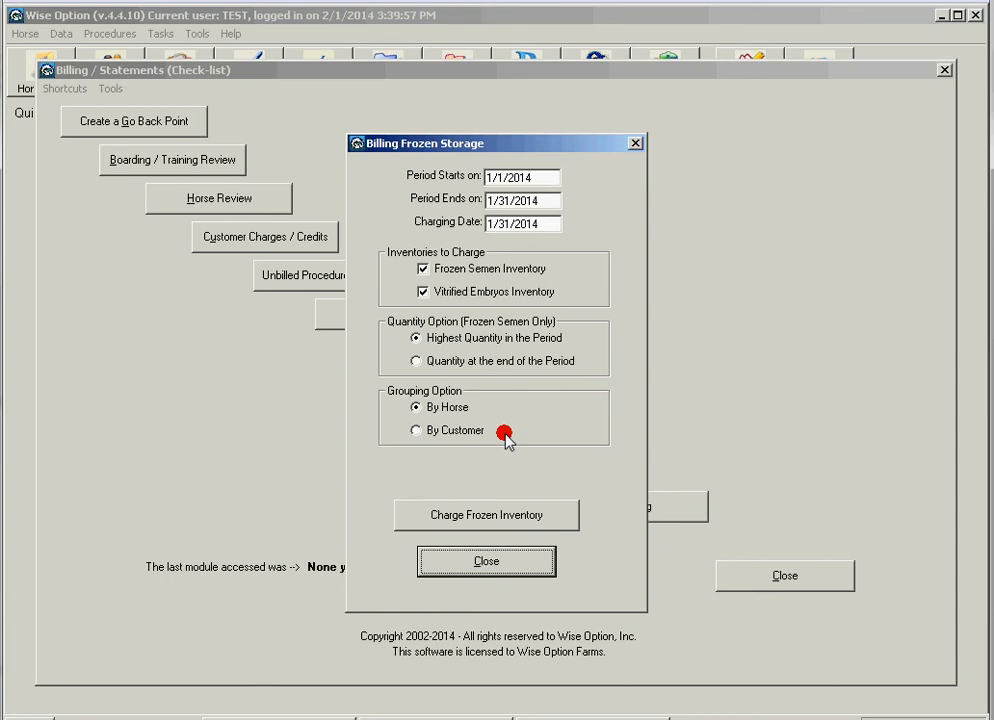
{"action": "key", "text": "Escape"}
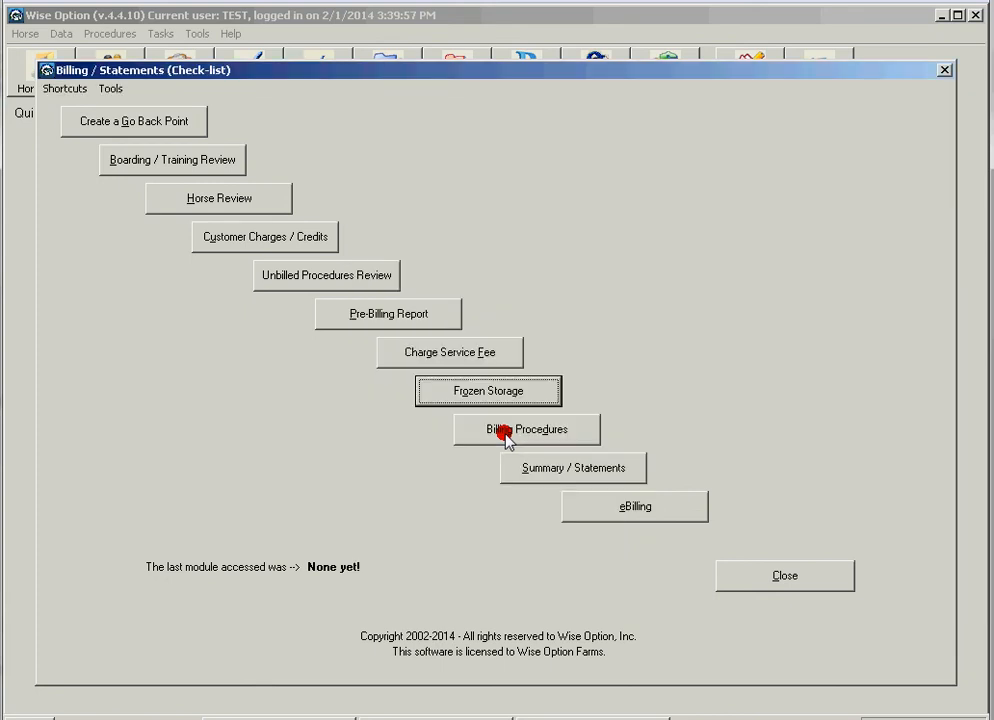
{"action": "left_click", "coordinate": [505, 435]}
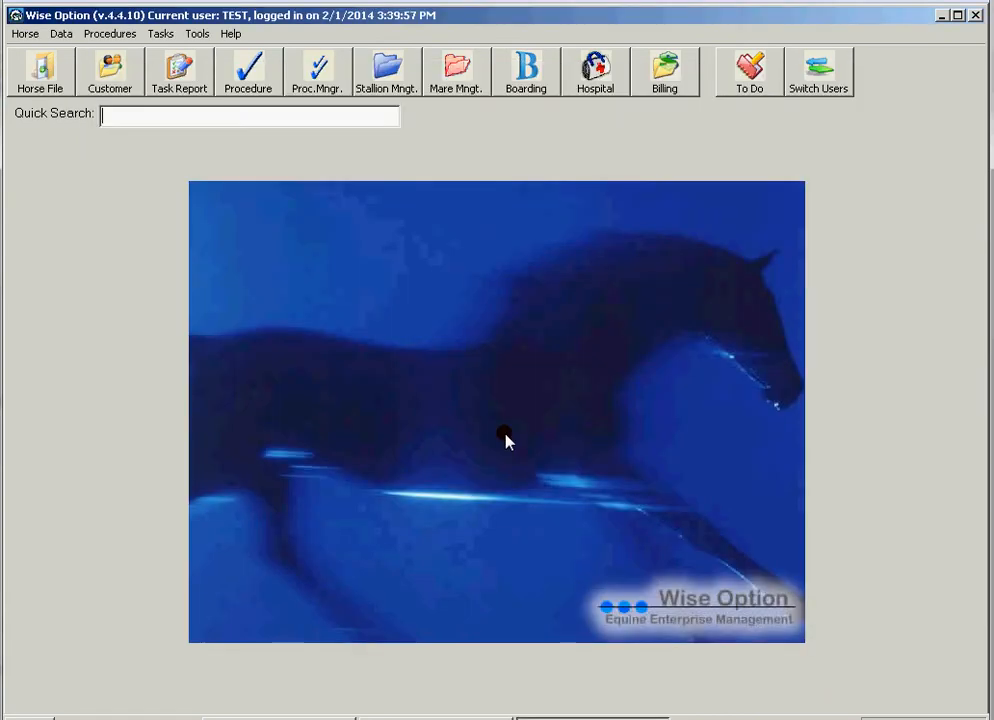
{"action": "left_click", "coordinate": [812, 544]}
Step: Review the period start, period end and charging dates for billing frozen storage, and close the billing windows without charging
{"action": "left_click", "coordinate": [664, 72]}
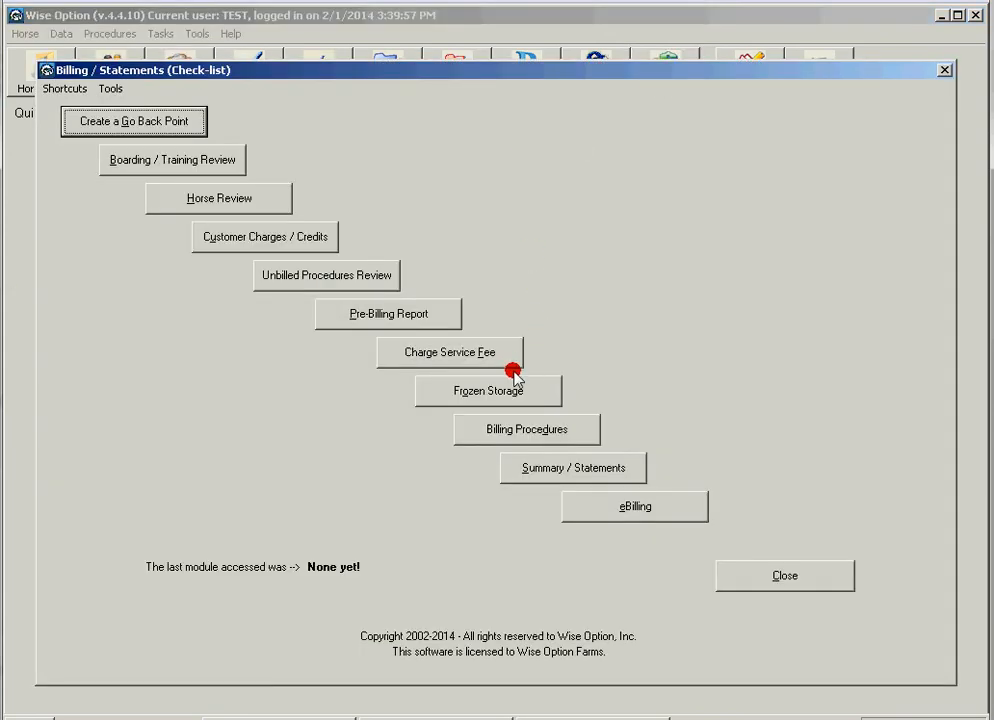
{"action": "left_click", "coordinate": [503, 393]}
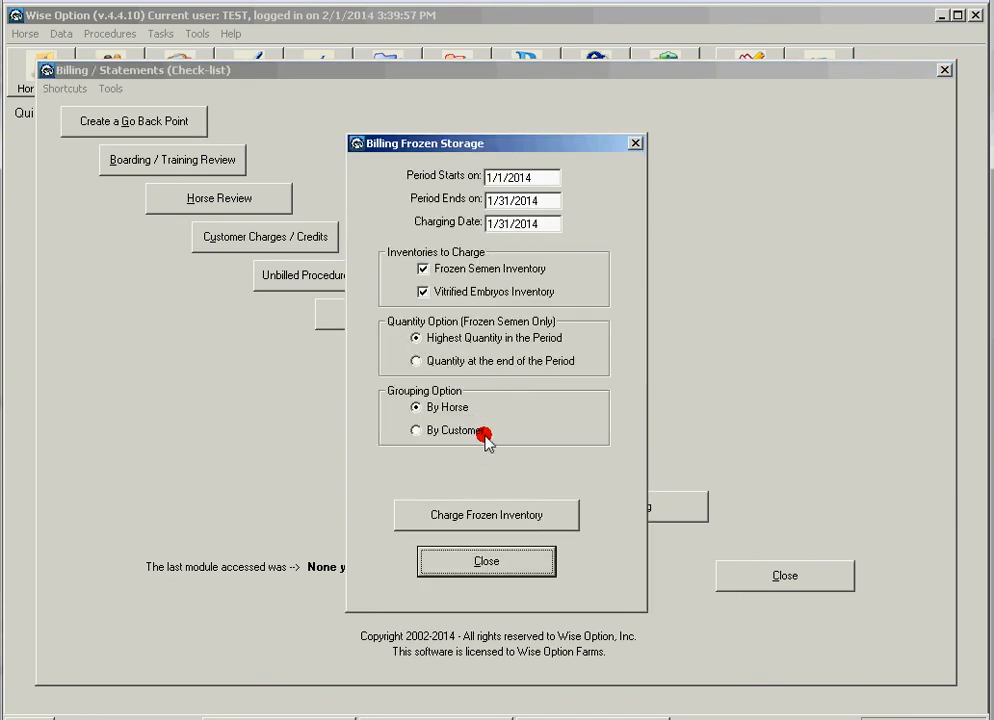
{"action": "left_click", "coordinate": [532, 177]}
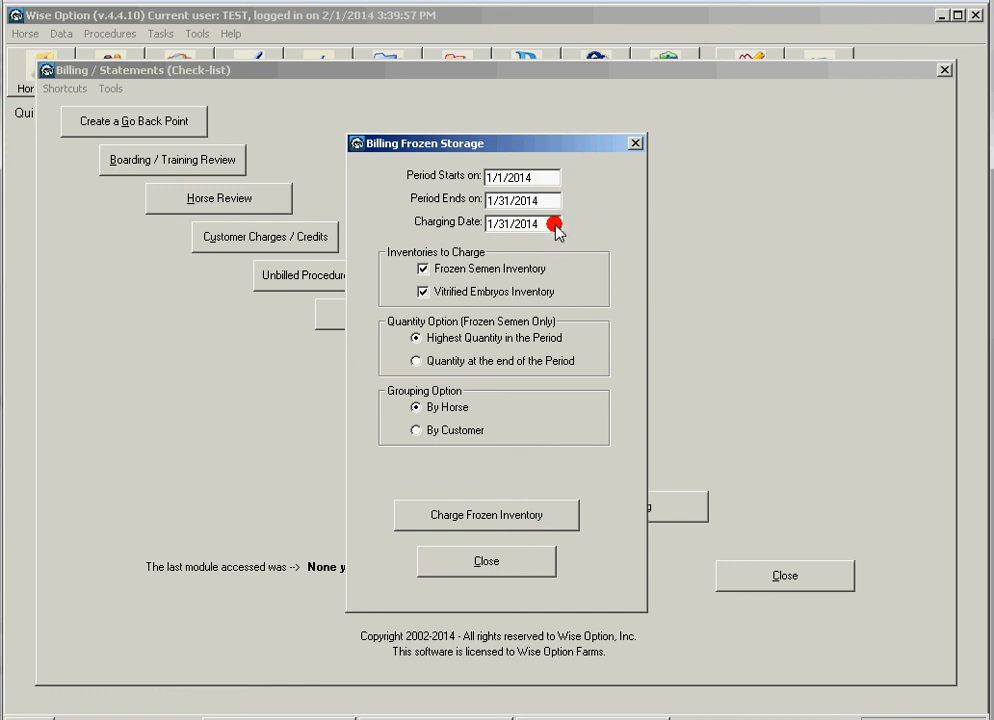
{"action": "left_click_drag", "start_coordinate": [560, 224], "coordinate": [490, 230]}
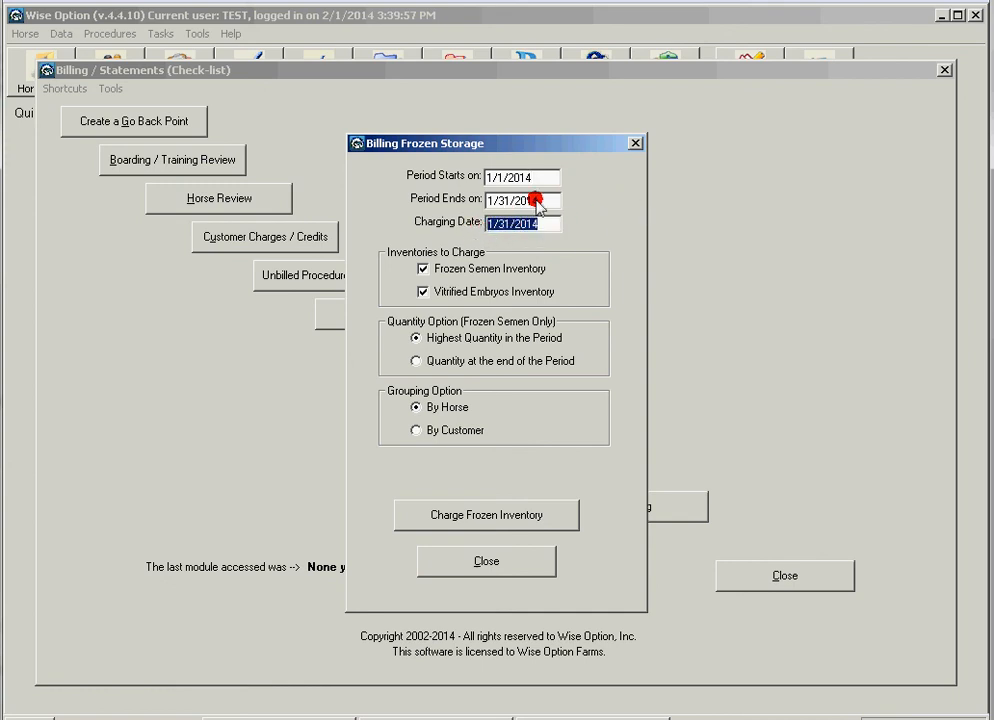
{"action": "left_click_drag", "start_coordinate": [550, 201], "coordinate": [494, 205]}
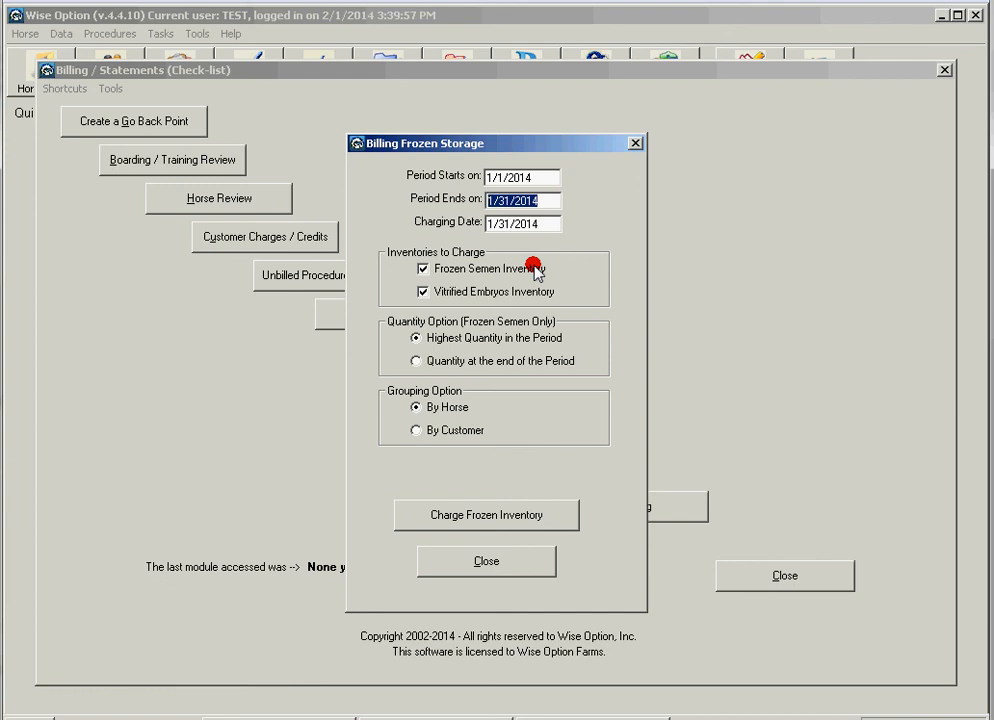
{"action": "left_click", "coordinate": [539, 566]}
{"action": "left_click", "coordinate": [752, 579]}
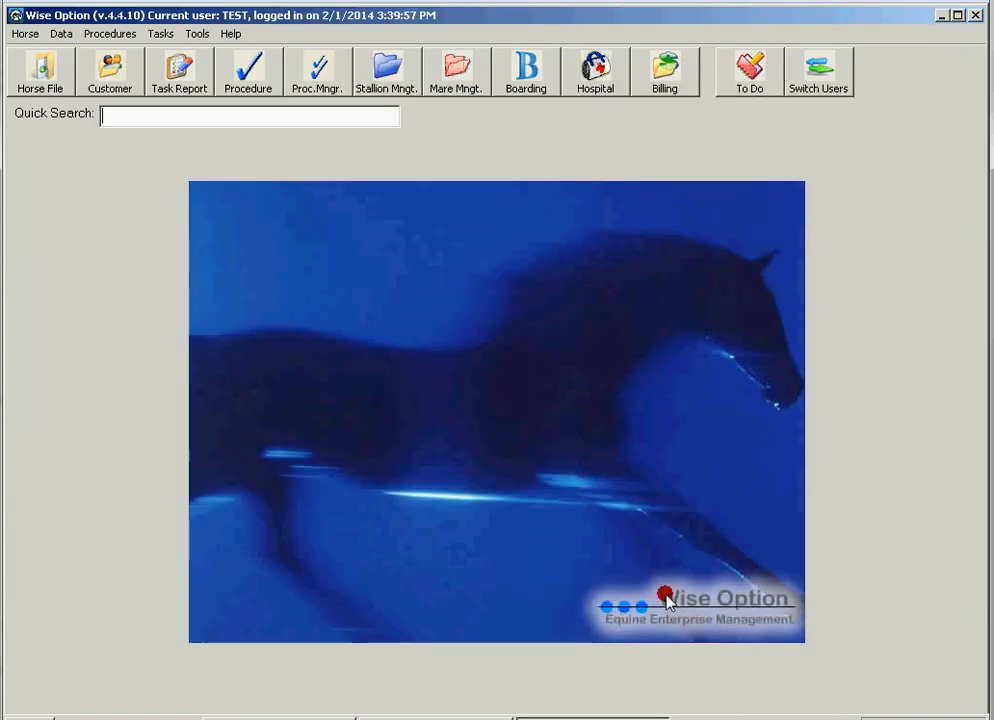